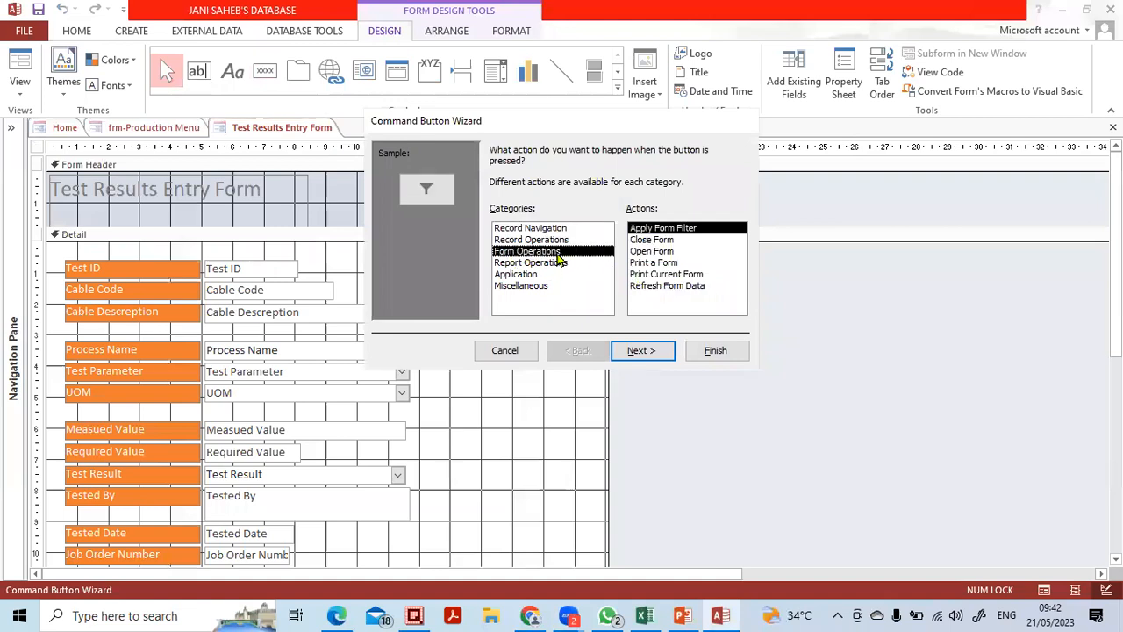
Assign the Close Form action from the Form Operations category to the new command button
left_click(657, 240)
left_click(659, 229)
left_click(661, 240)
left_click(659, 251)
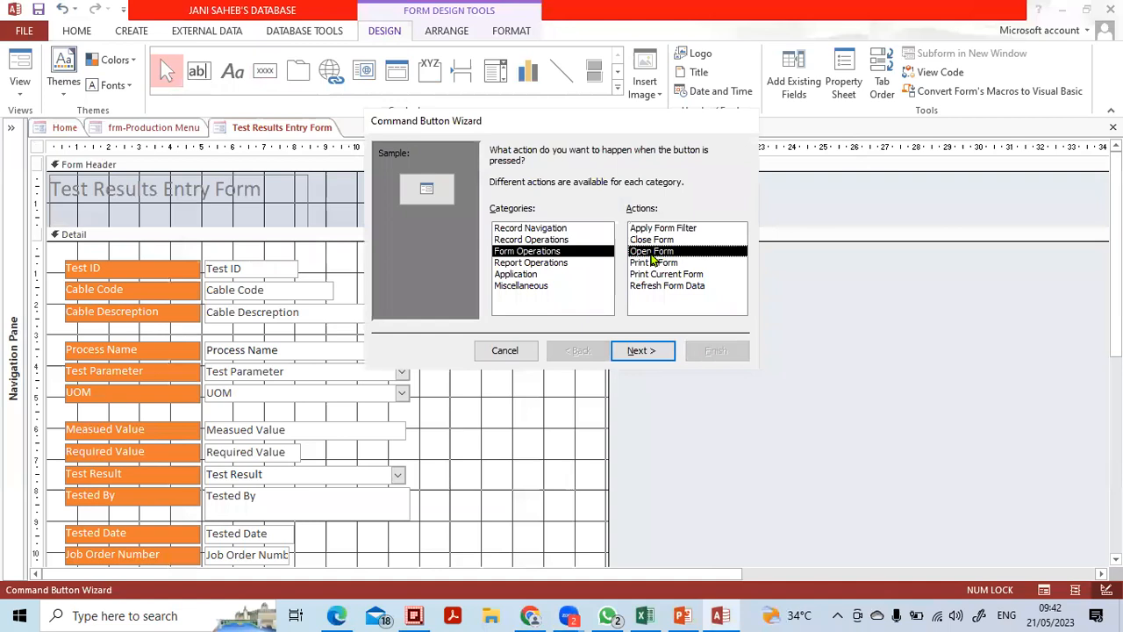
left_click(651, 242)
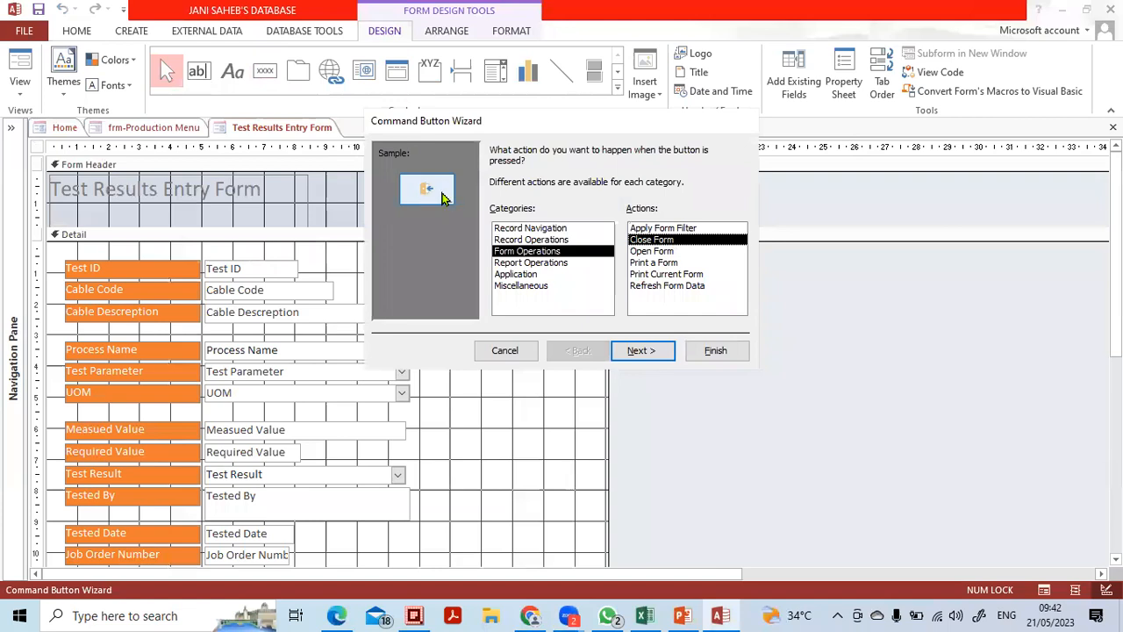
left_click(643, 350)
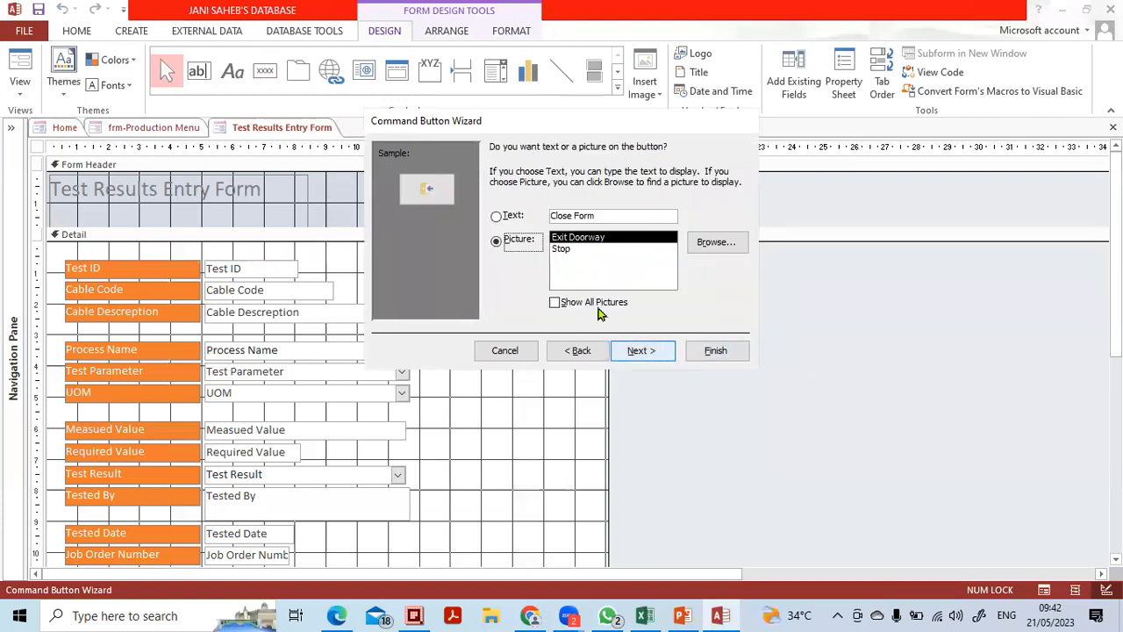
Try the text label and the Stop picture for the close button, and settle on the Exit Doorway picture
left_click(497, 217)
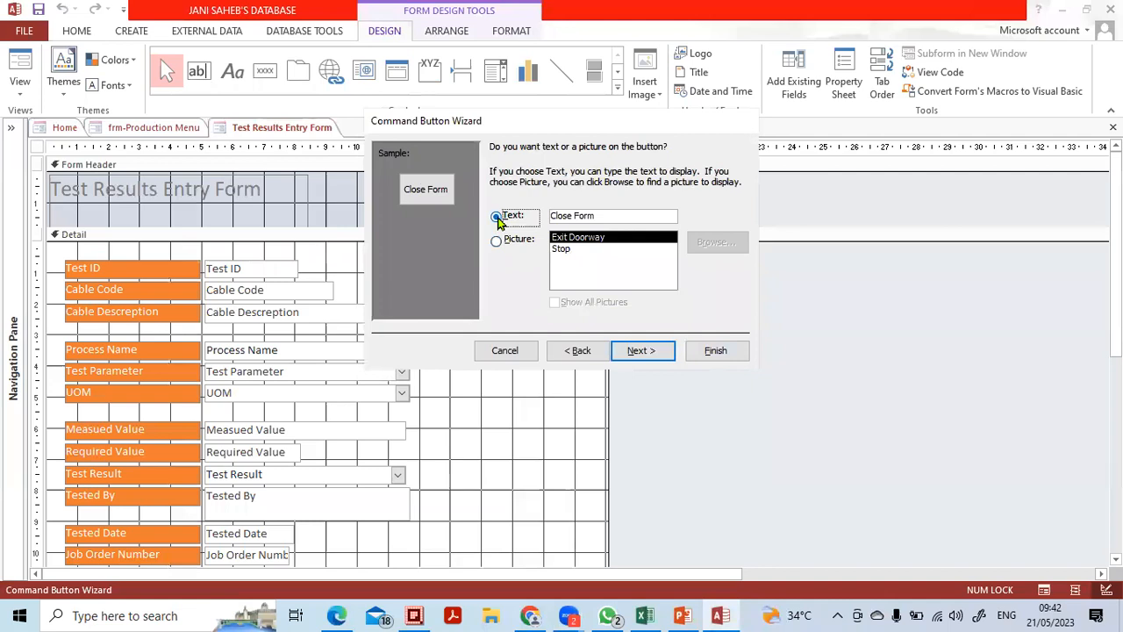
left_click(516, 243)
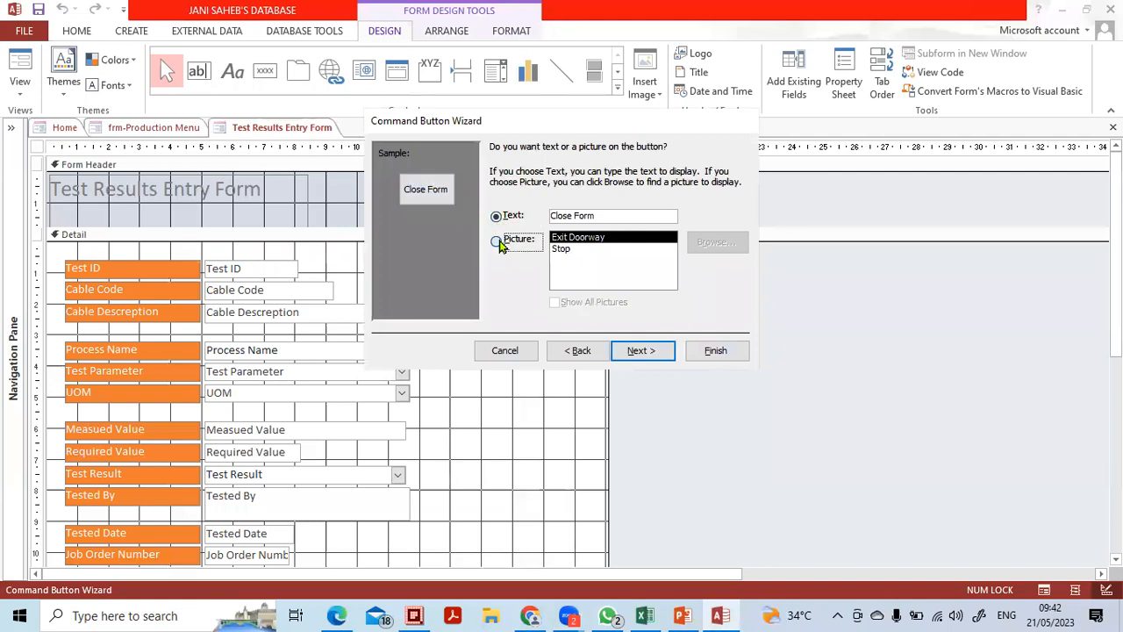
left_click(566, 249)
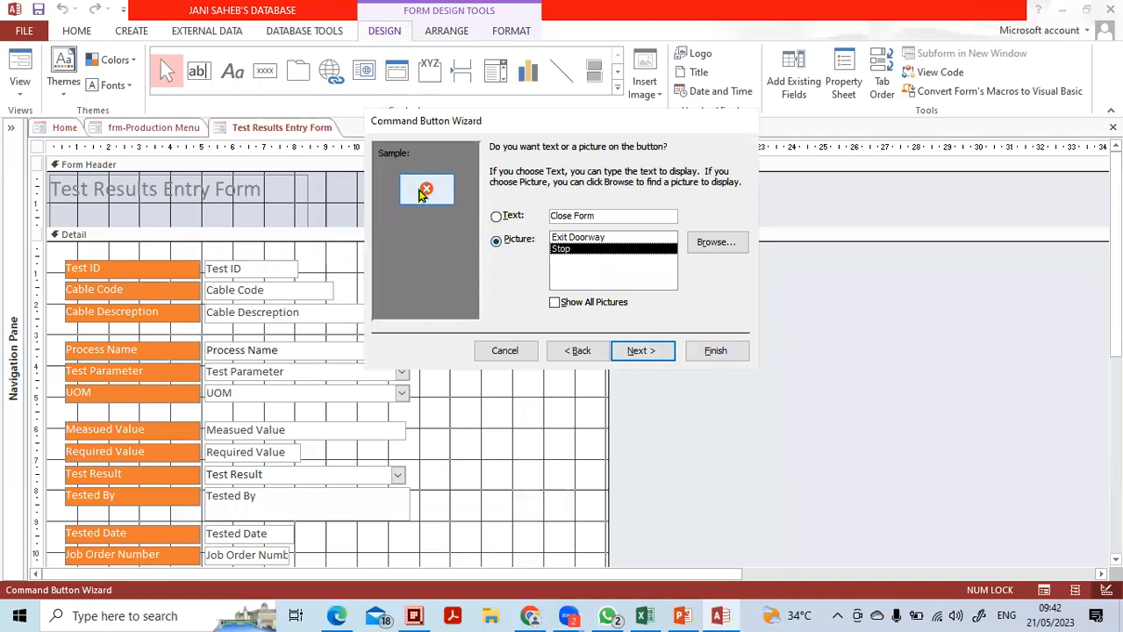
left_click(586, 238)
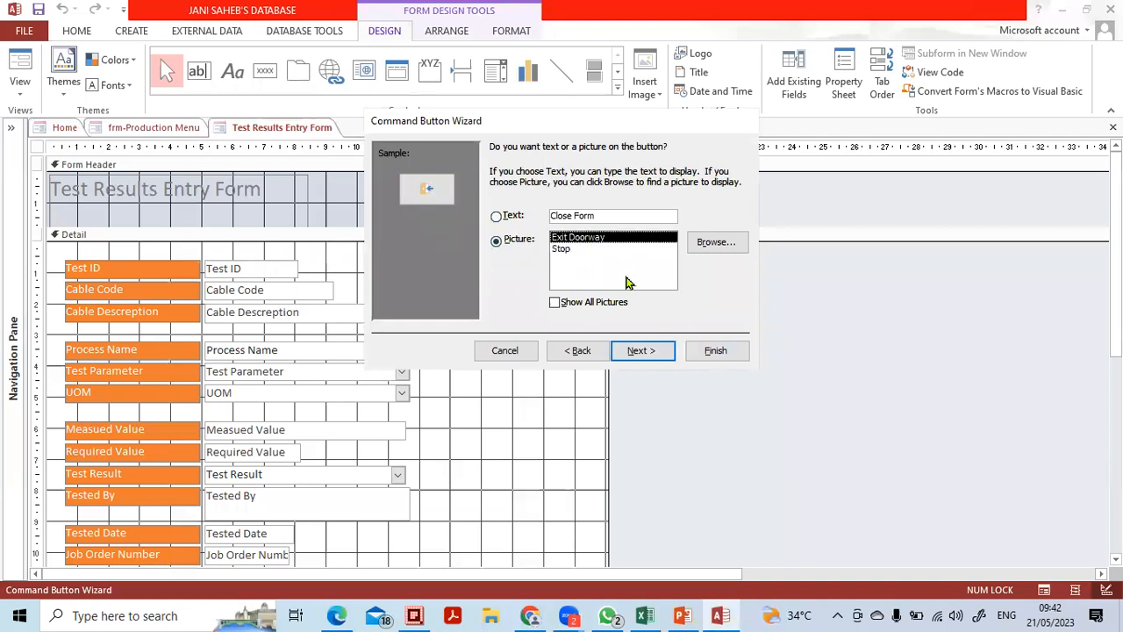
left_click(716, 245)
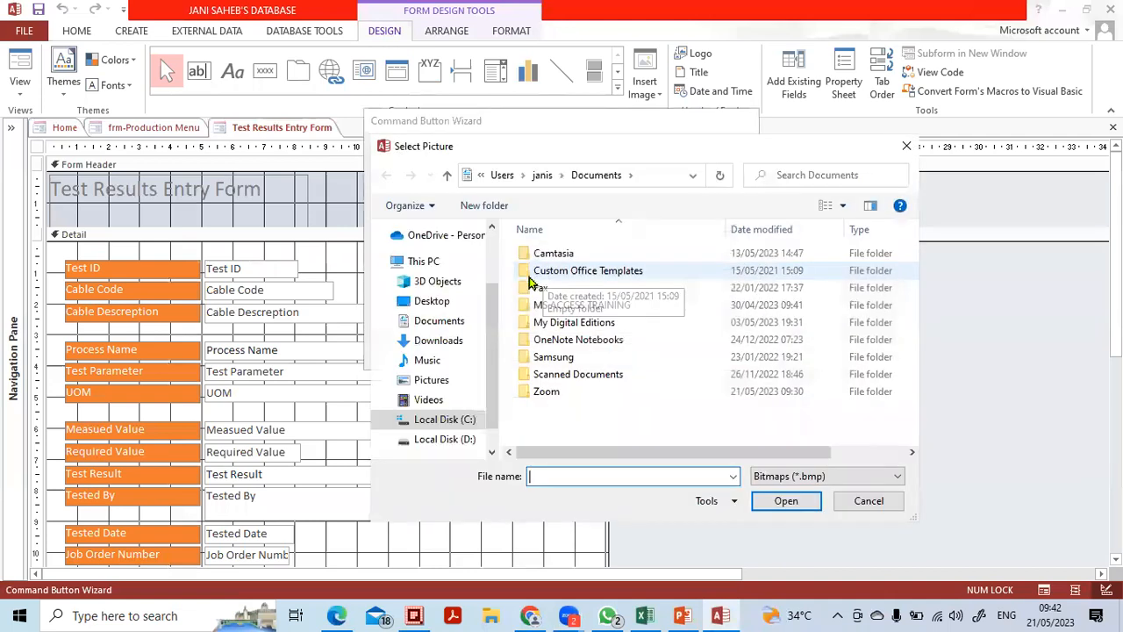
left_click(856, 500)
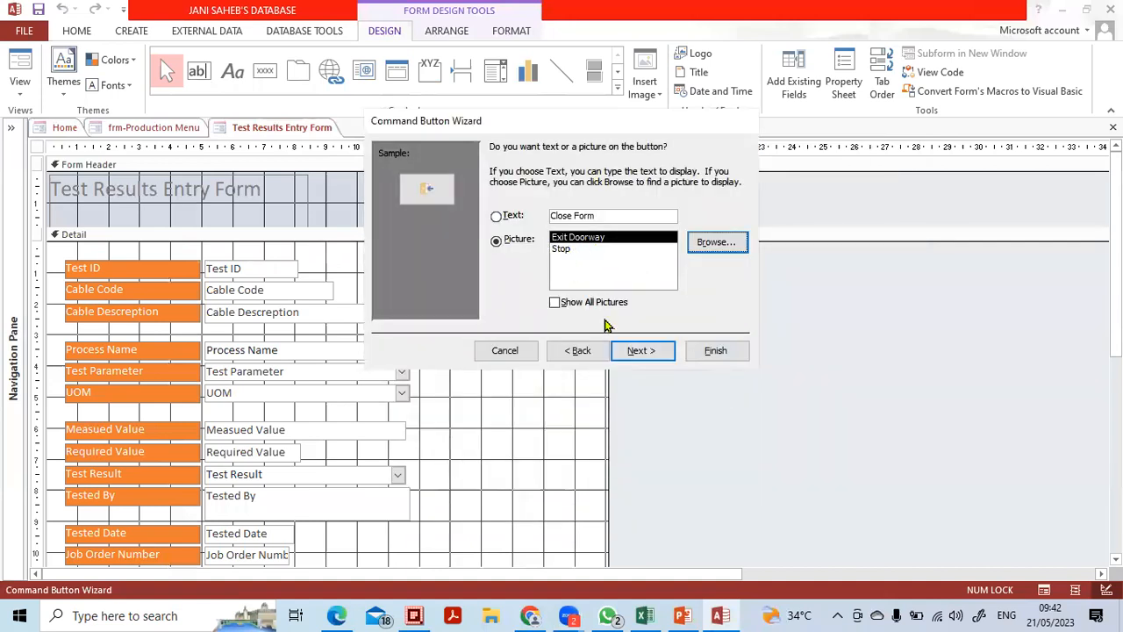
left_click(639, 353)
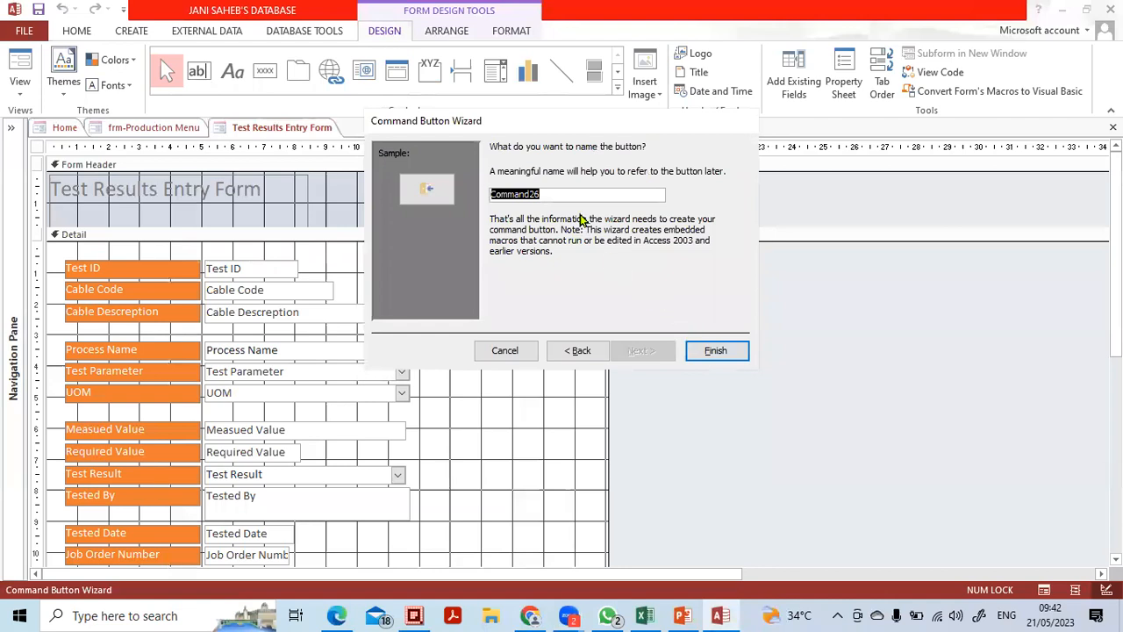
Finish the close button with its default name and place it beside the Process Name and Test Parameter fields
left_click(727, 351)
left_click(522, 397)
left_click_drag(530, 331, 526, 362)
left_click(550, 425)
left_click(564, 423)
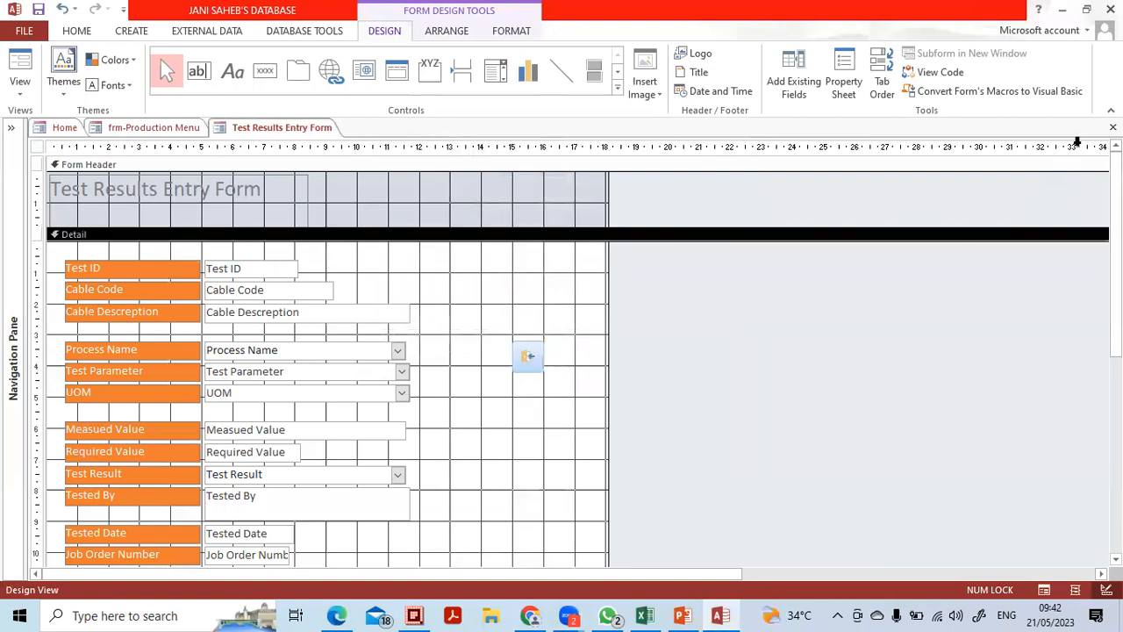
Close the form with its design changes saved, and test the exit button after reopening it through Enter Test Results
left_click(1113, 127)
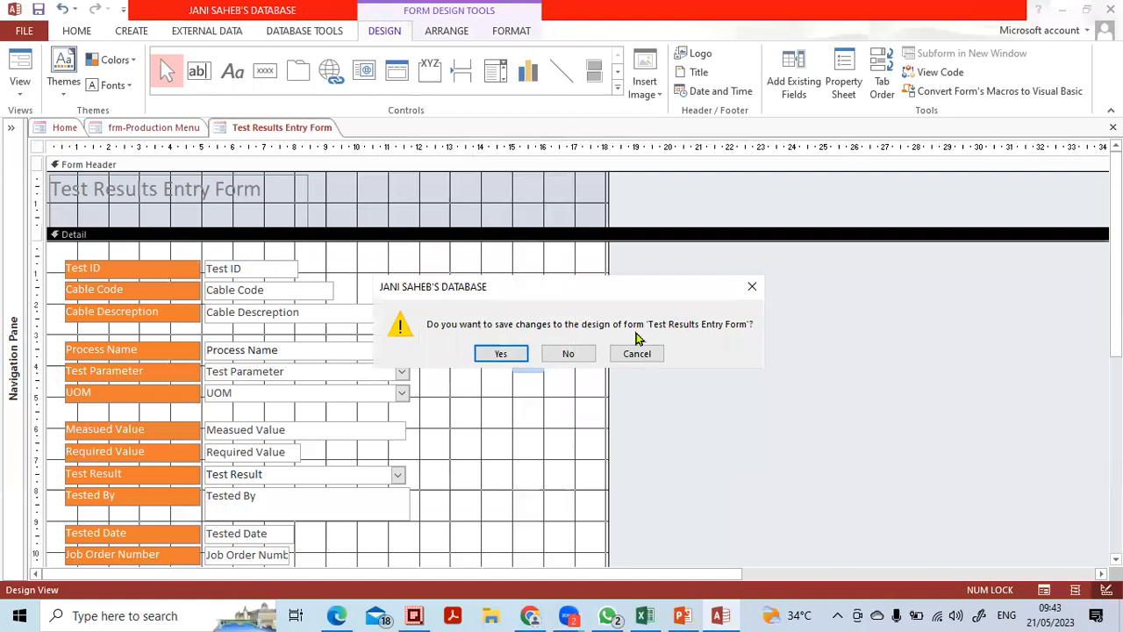
left_click(501, 353)
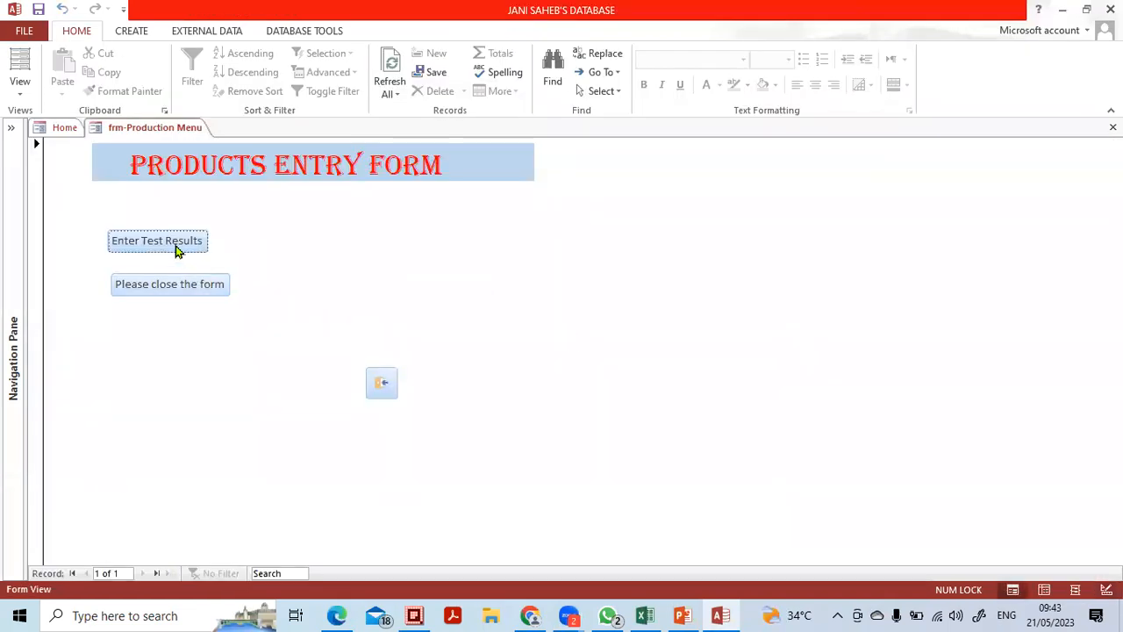
left_click(176, 251)
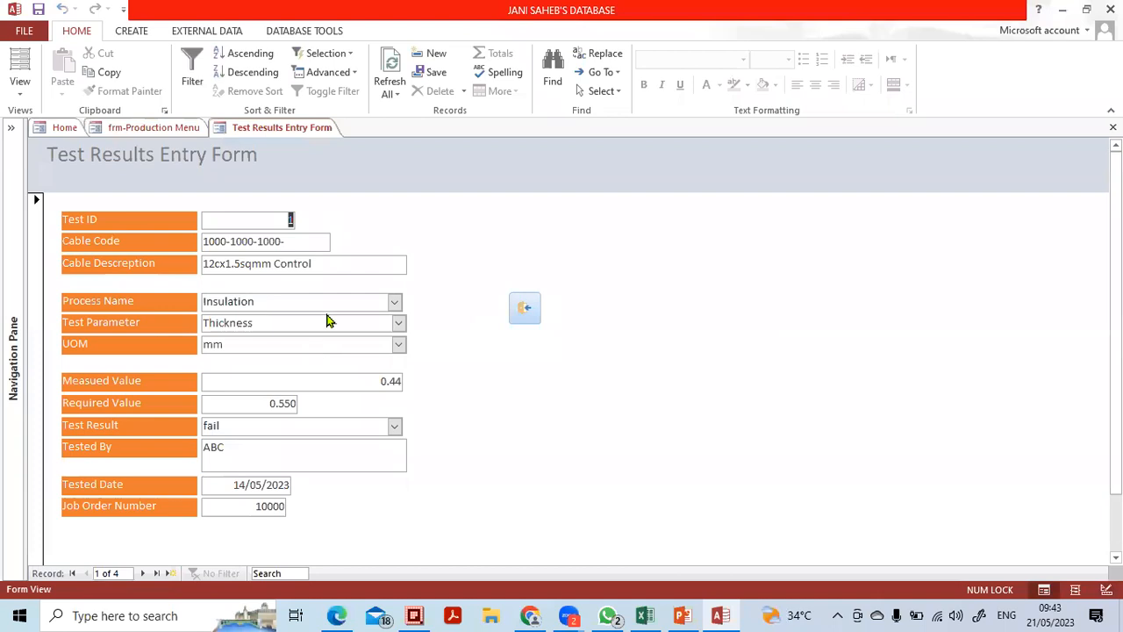
left_click(525, 309)
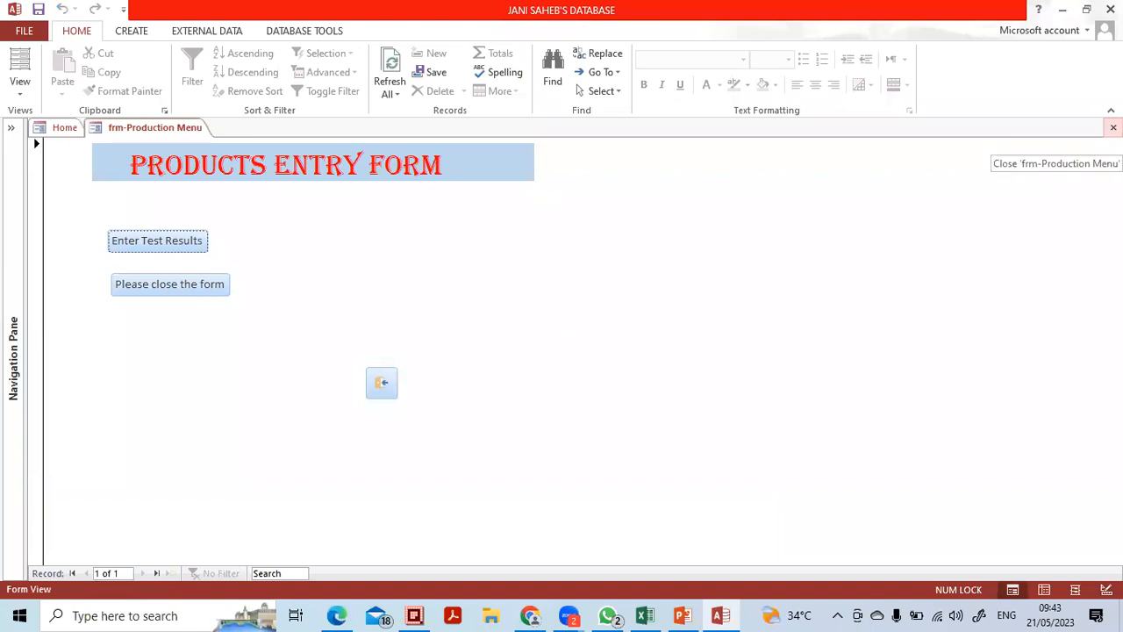
Reopen the Test Results Entry Form from the production menu and go to a new blank record
left_click(179, 238)
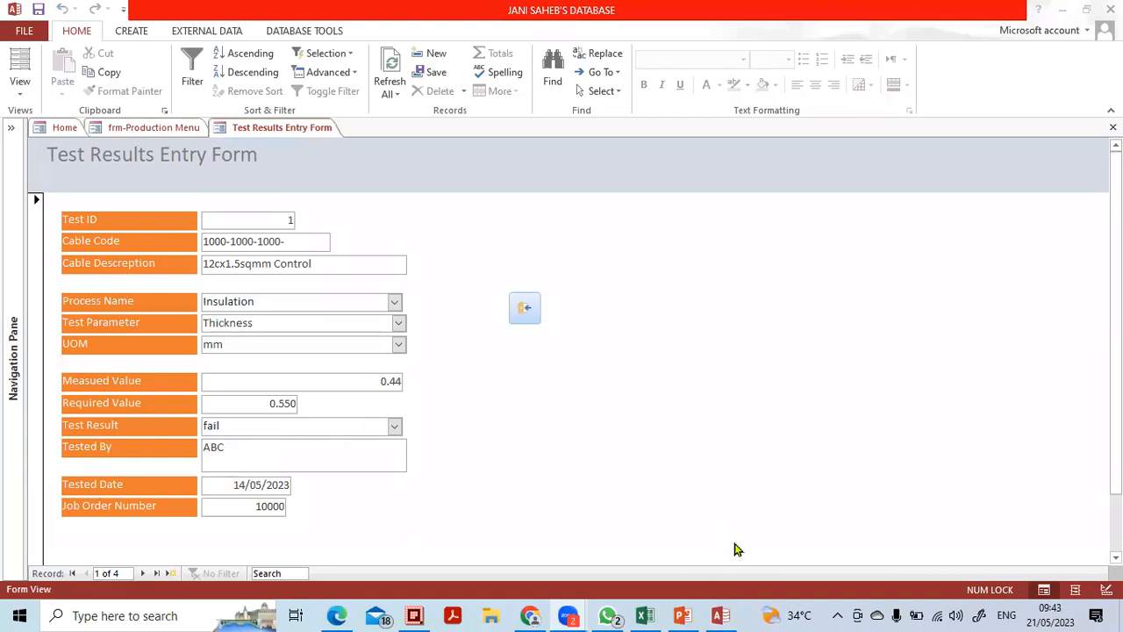
mouse_move(103, 535)
left_mouse_down()
mouse_move(40, 592)
mouse_move(141, 589)
mouse_move(149, 548)
left_mouse_up()
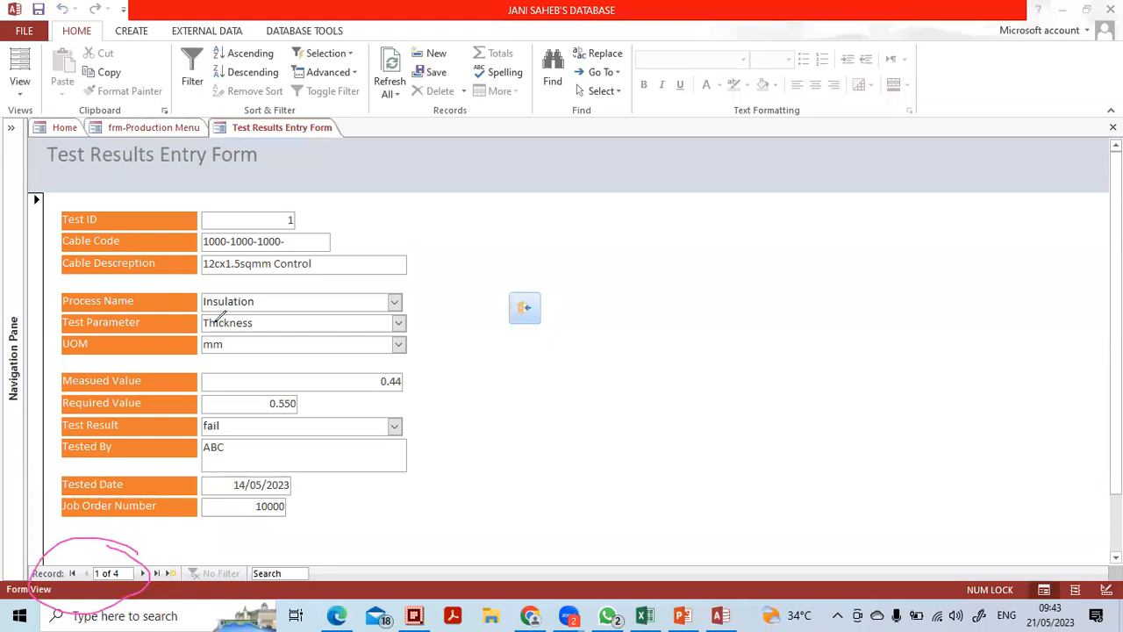
left_click(529, 137)
left_click(45, 567)
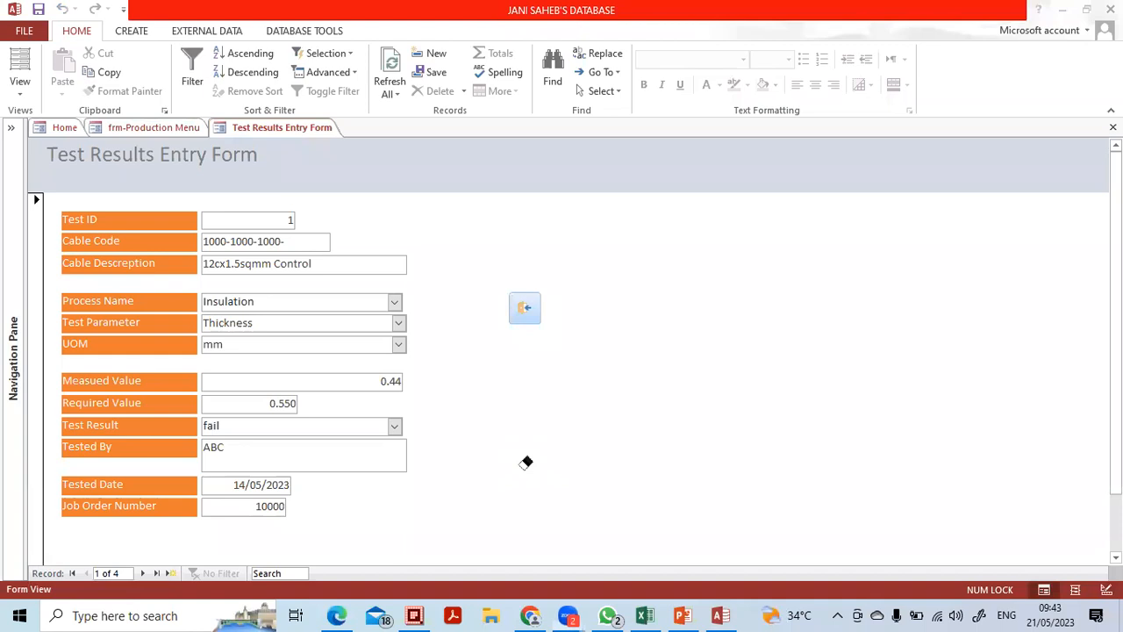
left_click(170, 573)
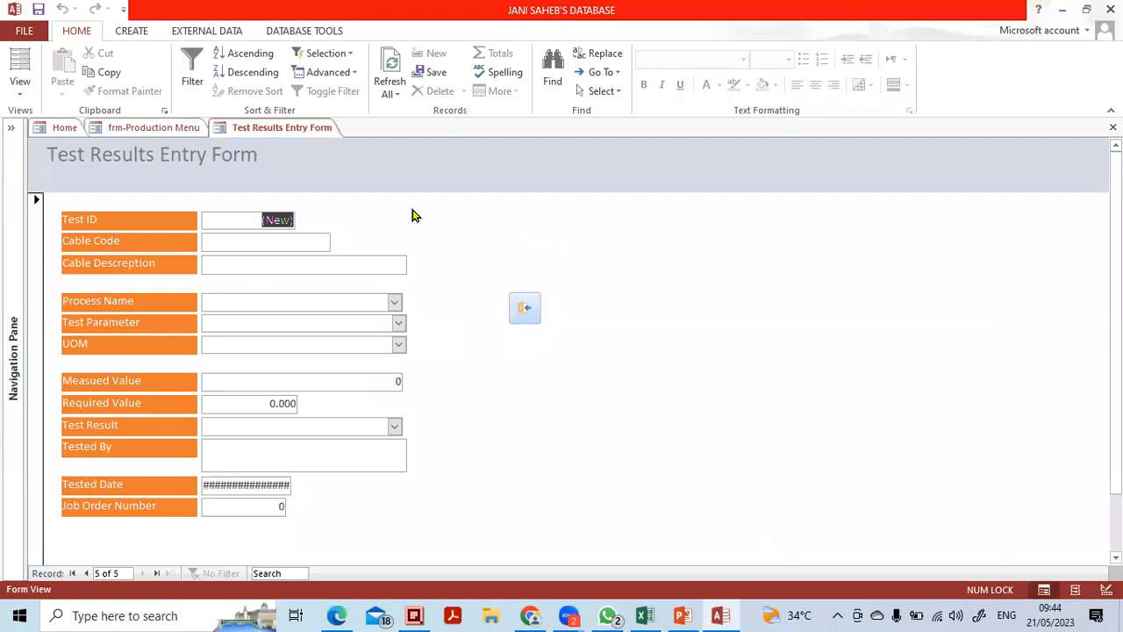
In Design View, insert a command button above the exit button with the Add New Record action from Record Operations
left_click(15, 97)
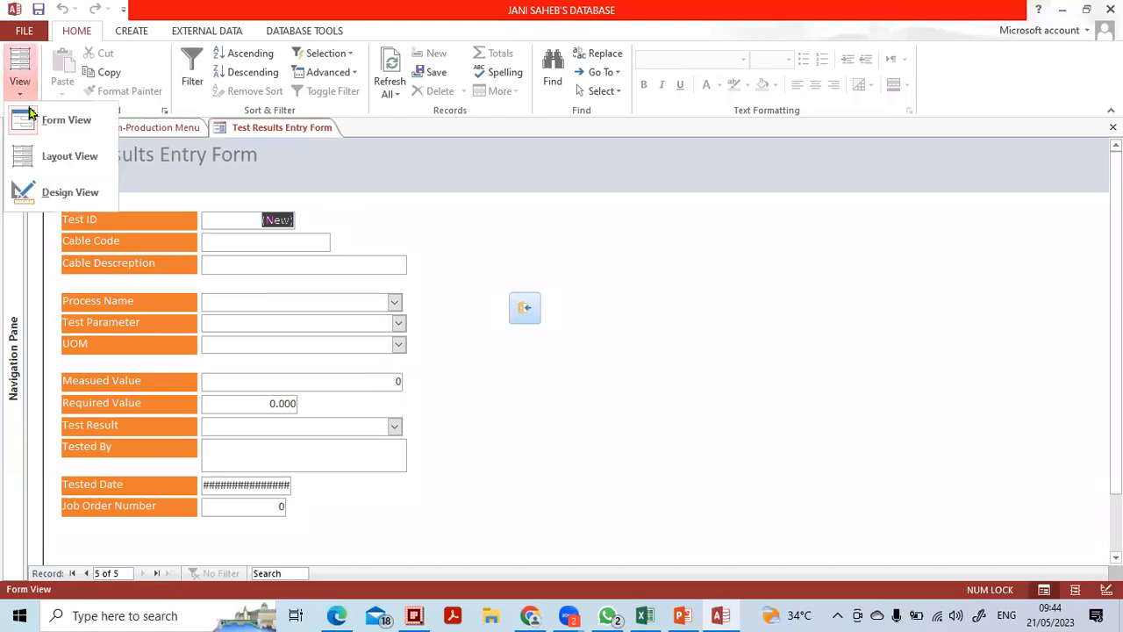
left_click(58, 191)
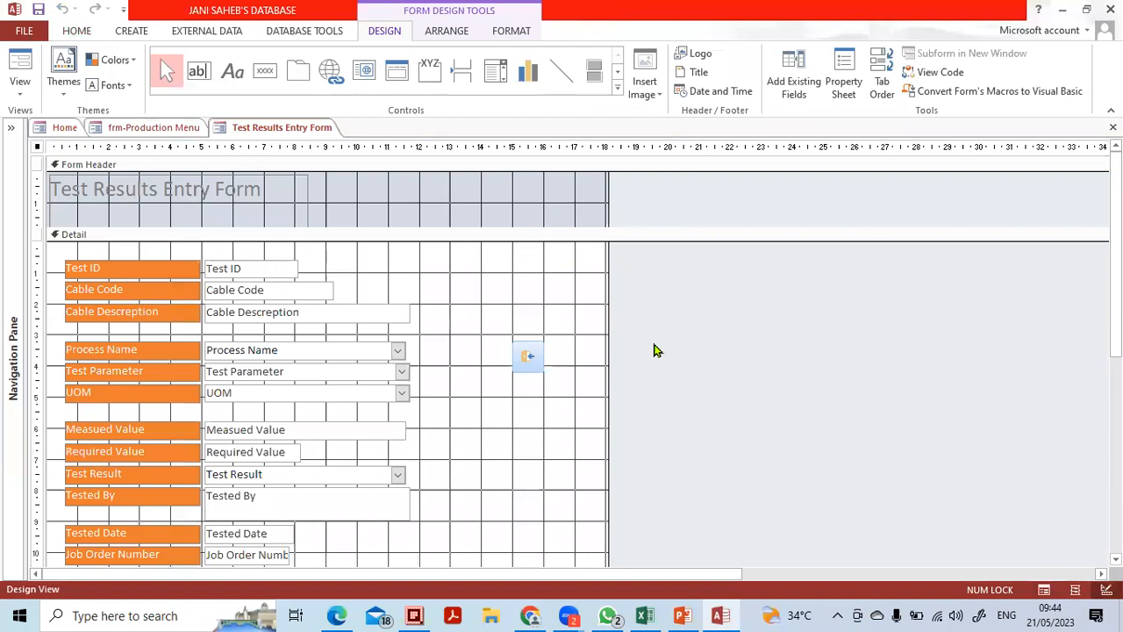
left_click(566, 463)
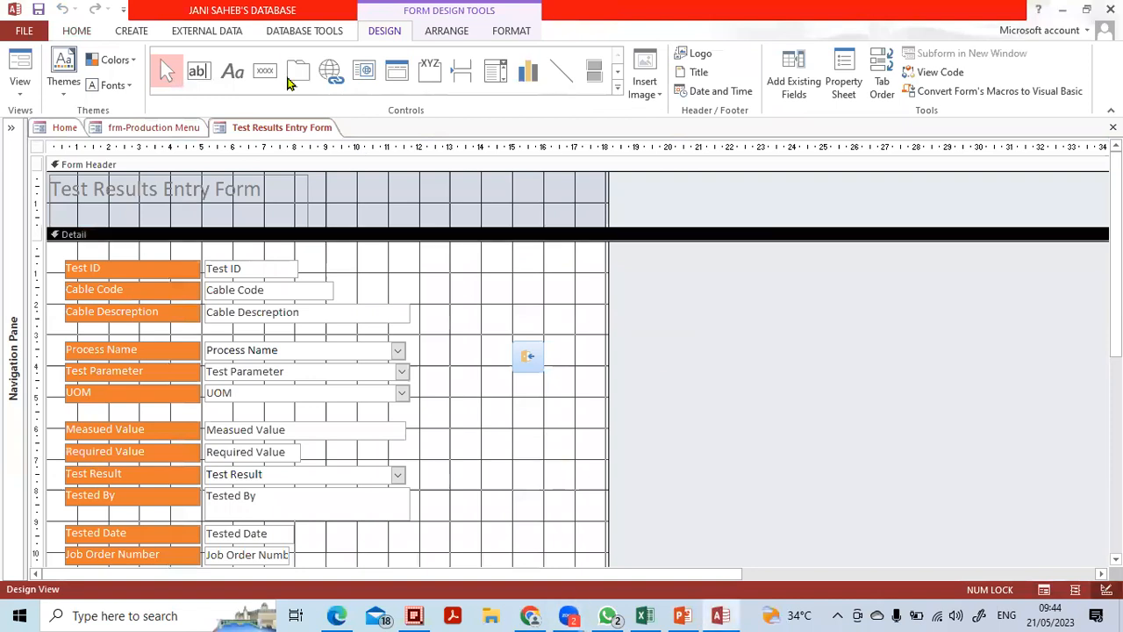
left_click(268, 75)
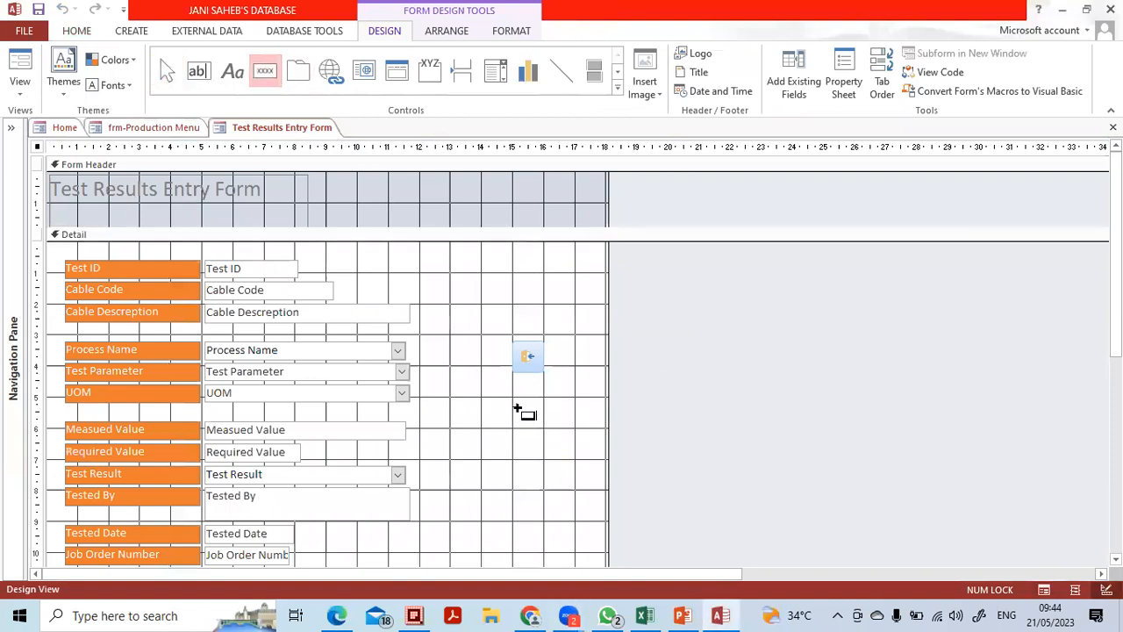
left_click(512, 277)
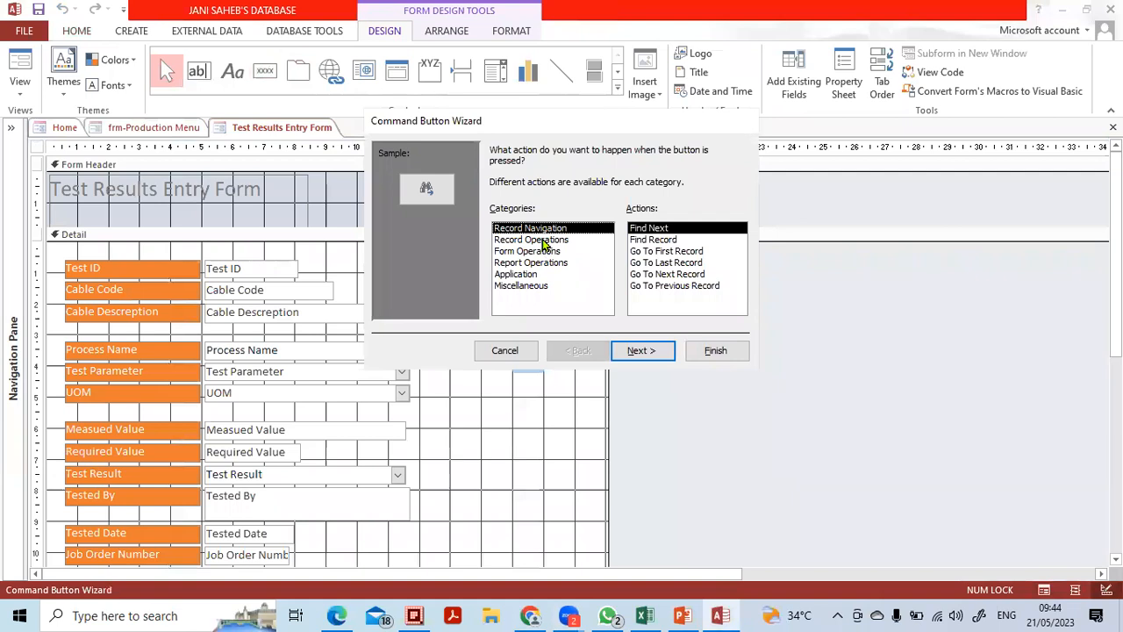
left_click(544, 242)
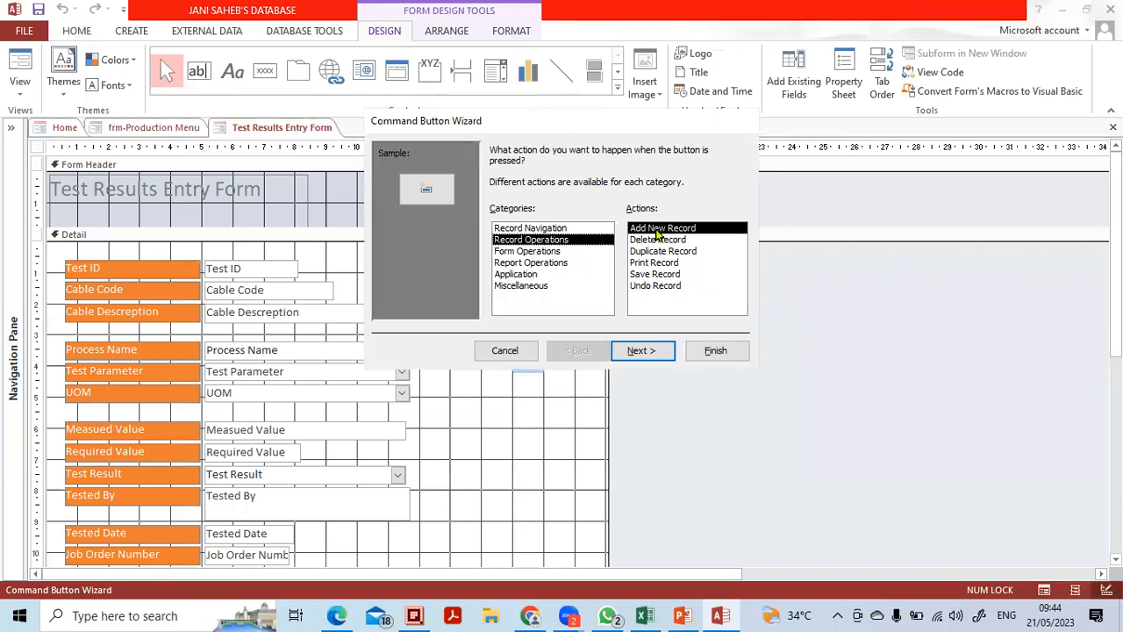
Give the add-record button the Go To New picture and finish it with its default name
left_click(661, 351)
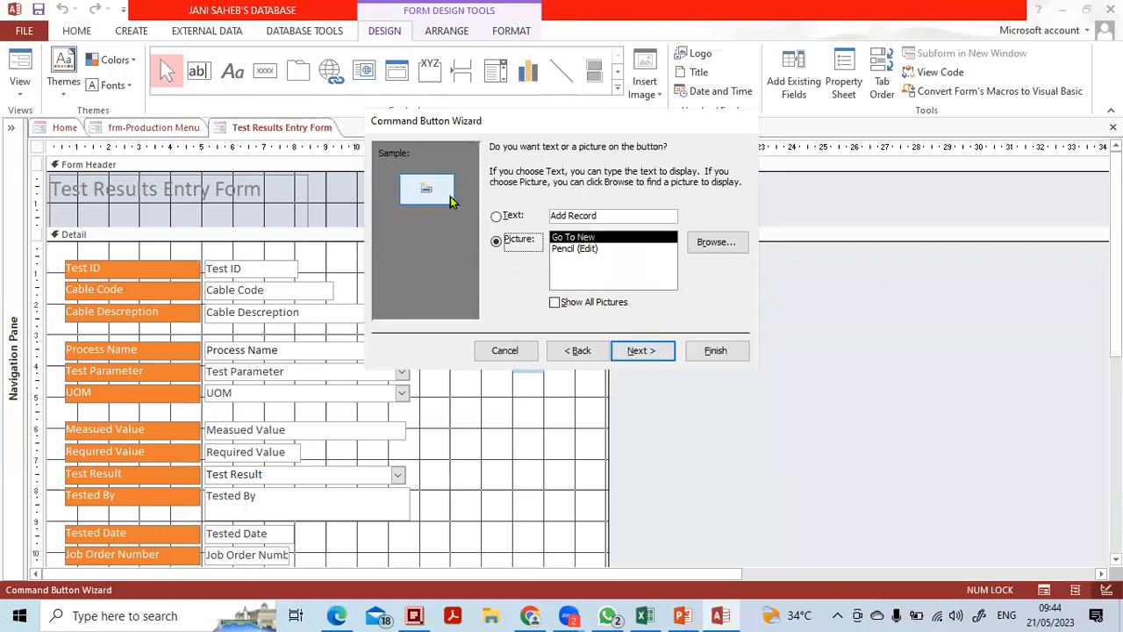
left_click(511, 216)
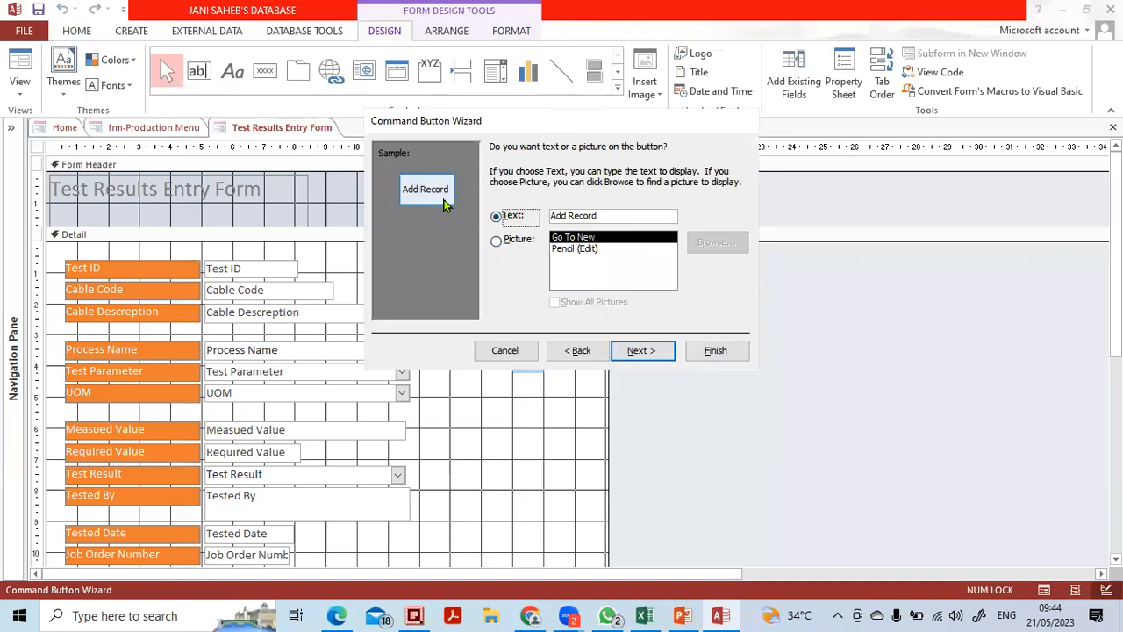
left_click(525, 243)
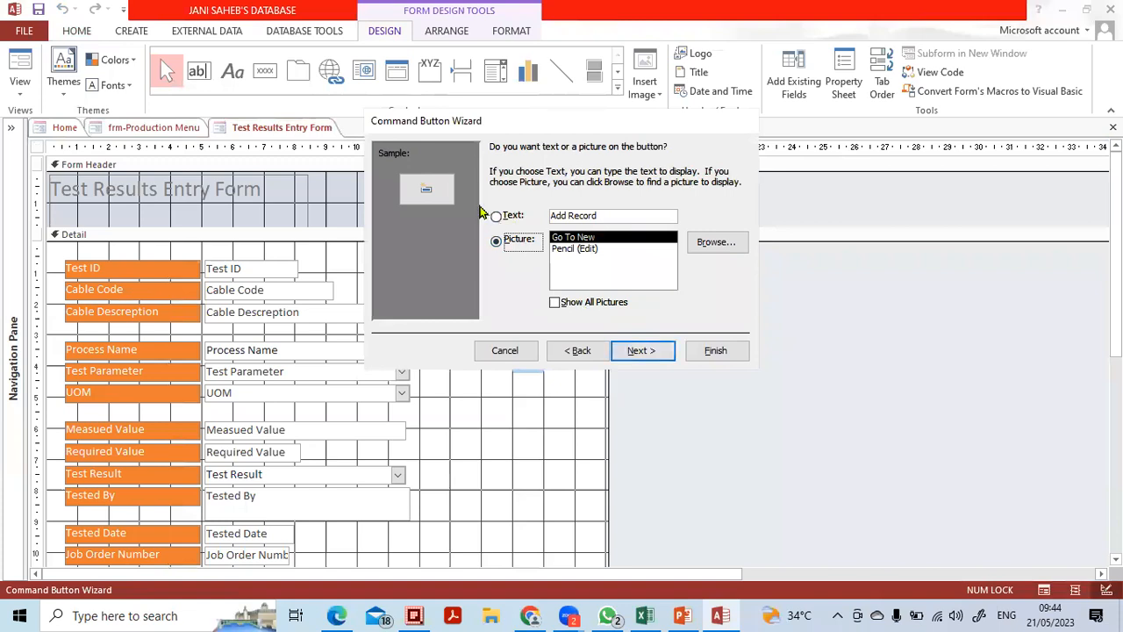
left_click(652, 344)
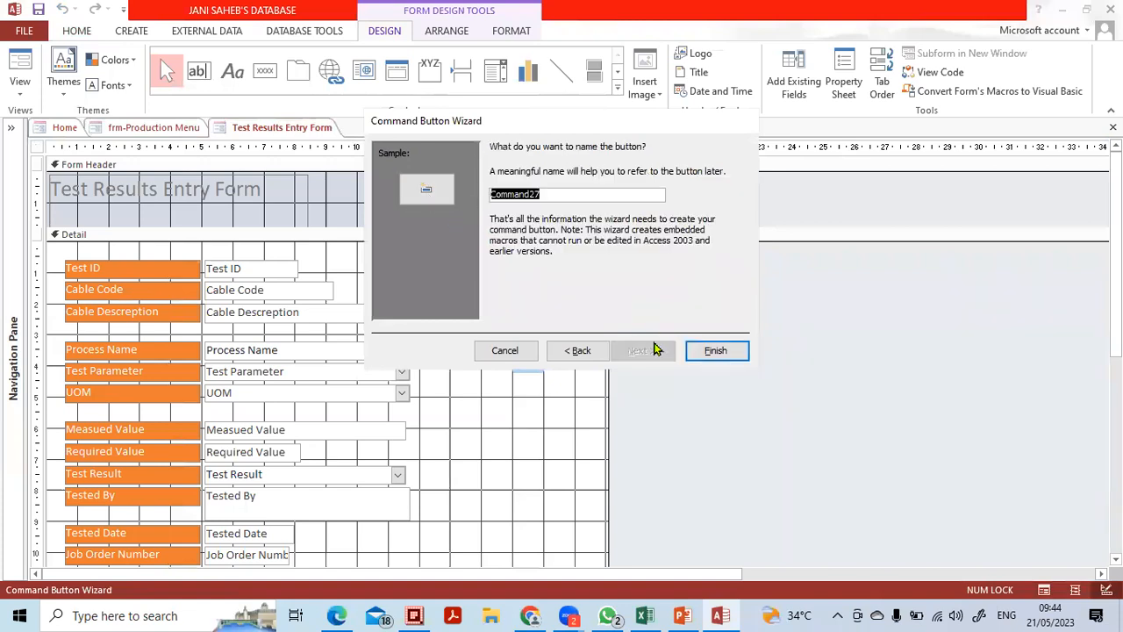
left_click(710, 351)
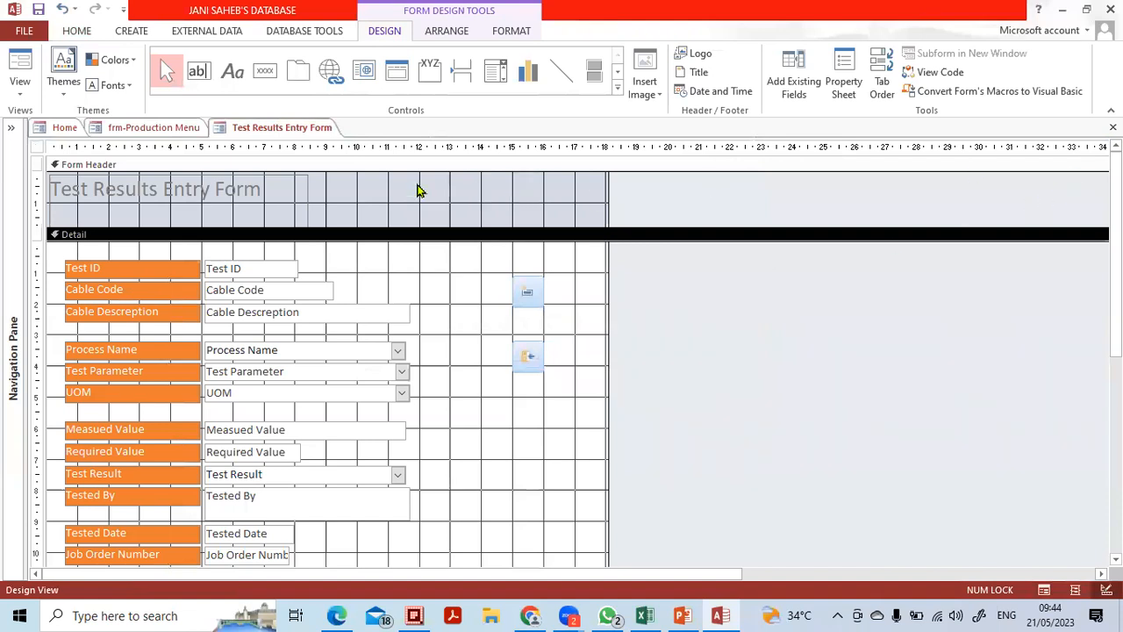
Close the form with its design changes saved, and test the add-record button after reopening it from the production menu
left_click(1112, 127)
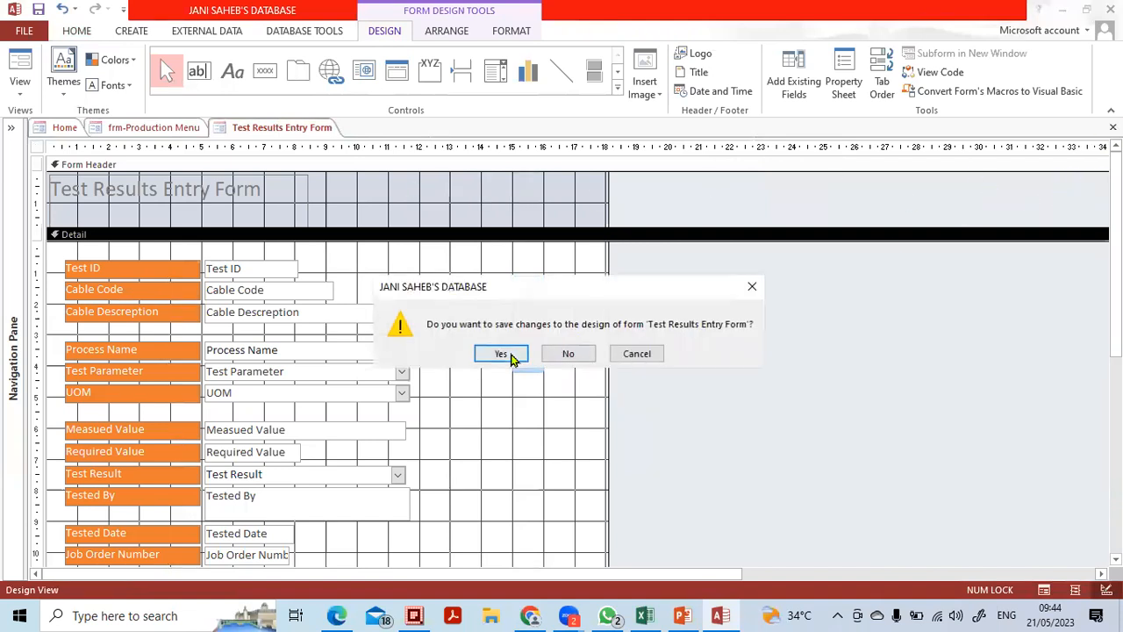
left_click(512, 357)
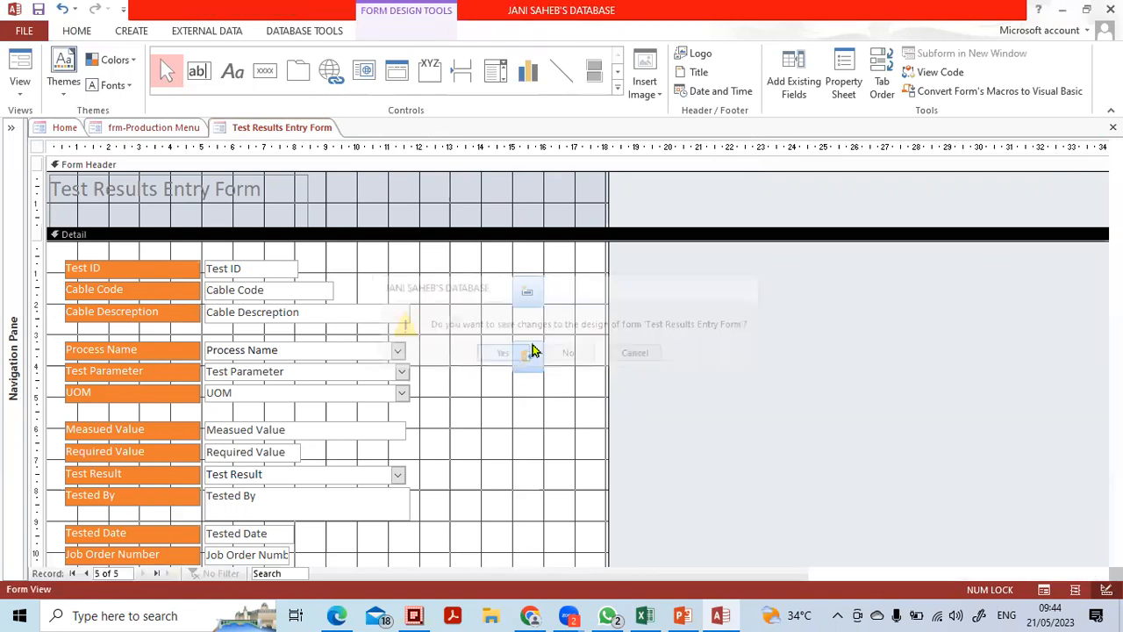
left_click(184, 246)
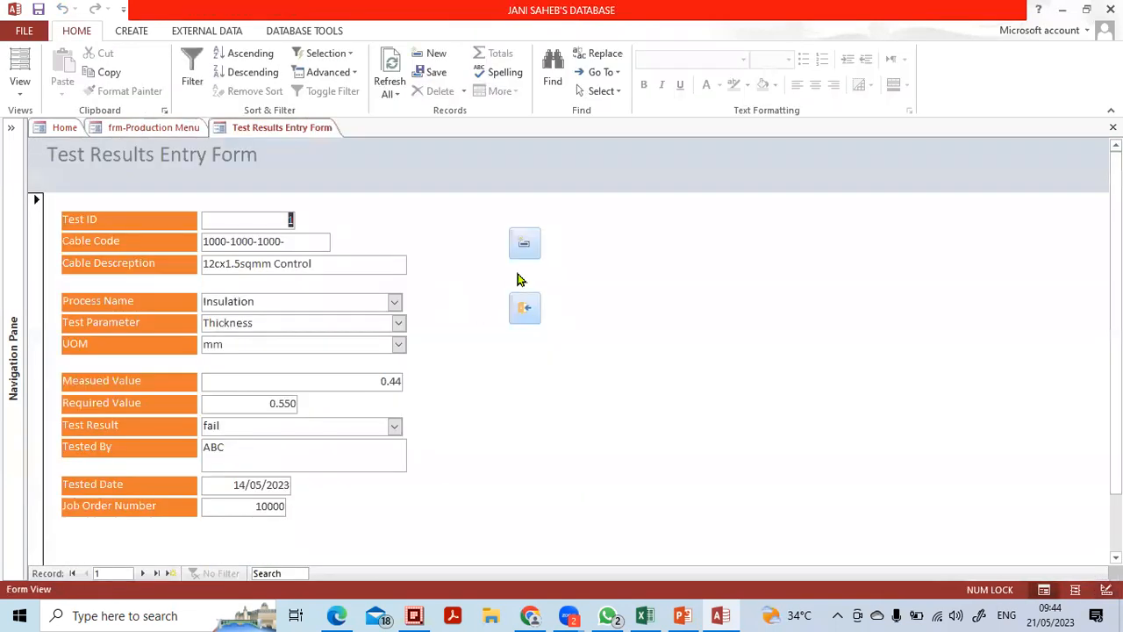
left_click(527, 245)
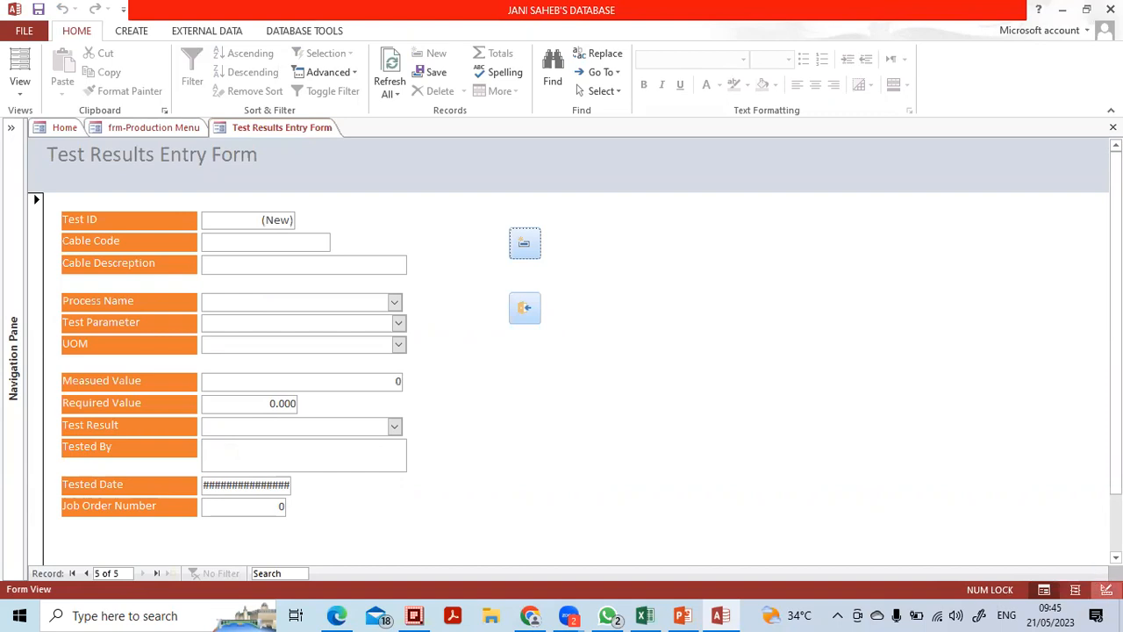
In Design View, widen the Tested Date text box to about the width of the Measued Value box, and return to Form View
left_click(1106, 589)
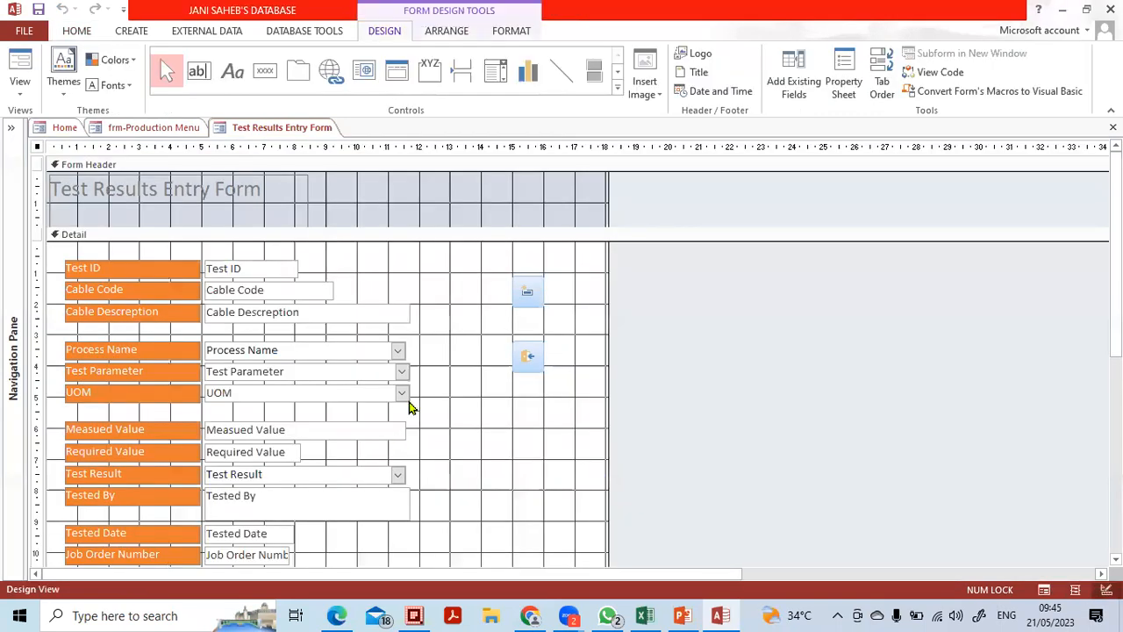
scroll(412, 411, "down", 3)
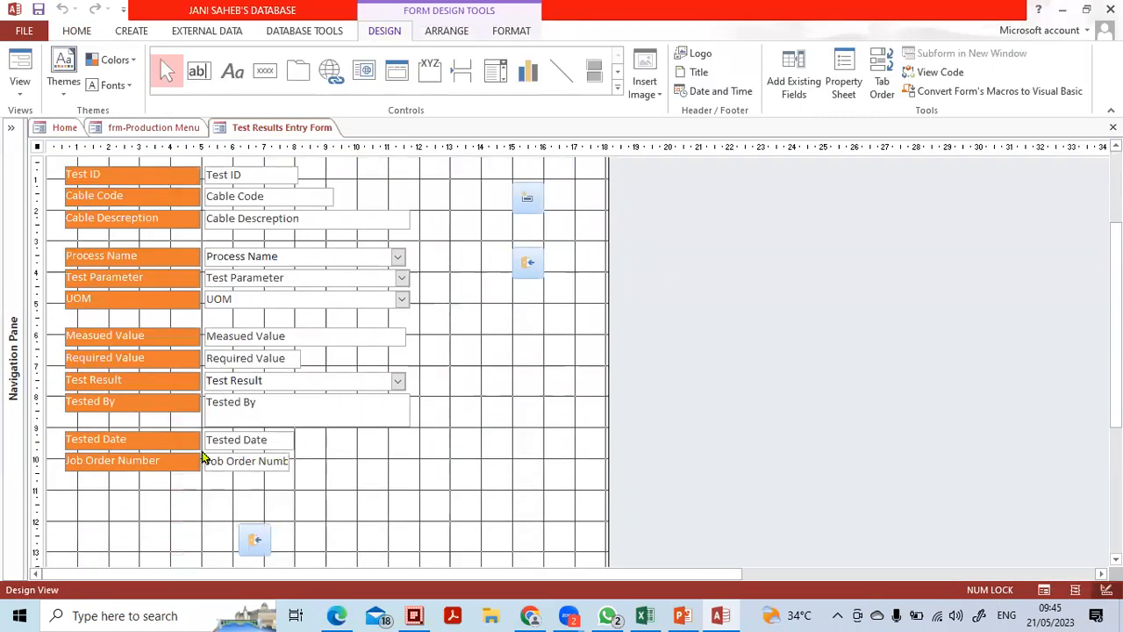
left_click(238, 439)
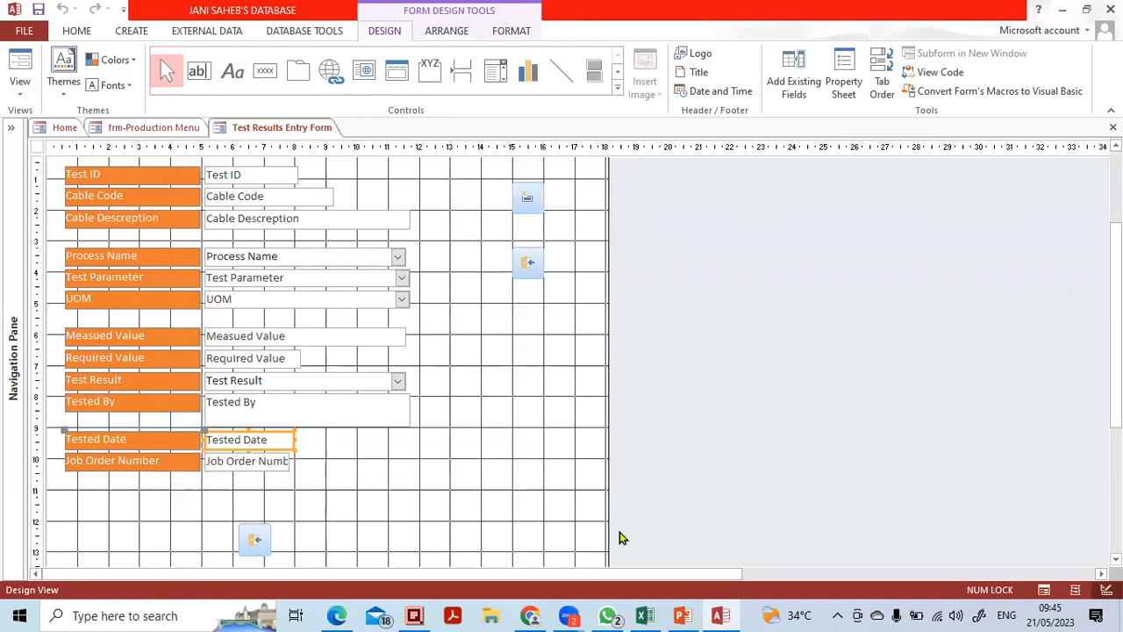
left_click(727, 257)
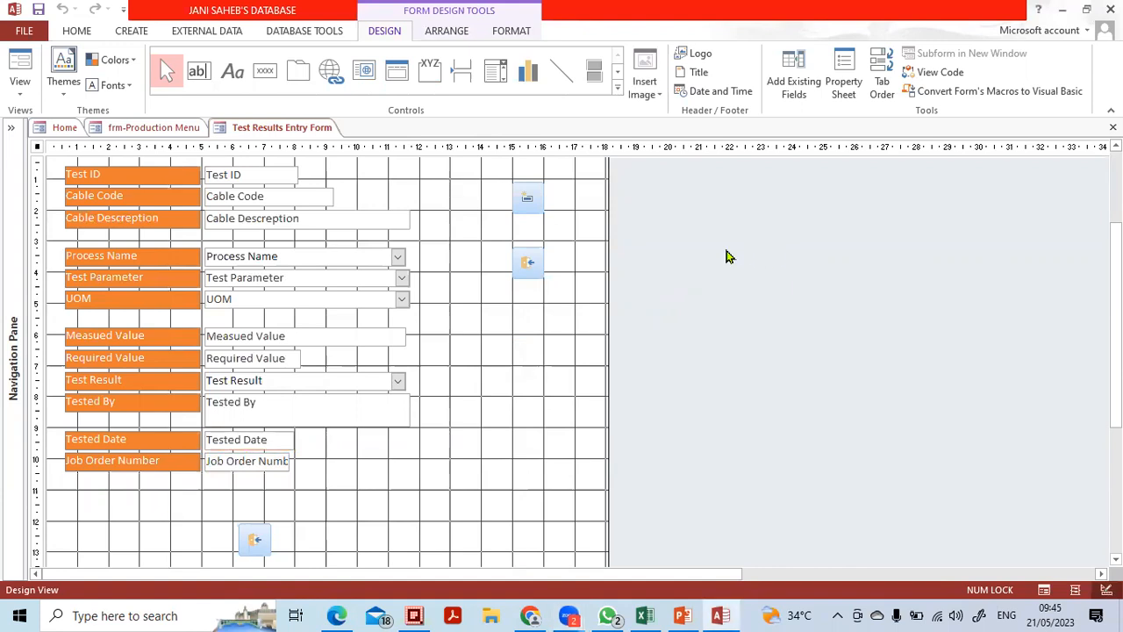
left_click(290, 441)
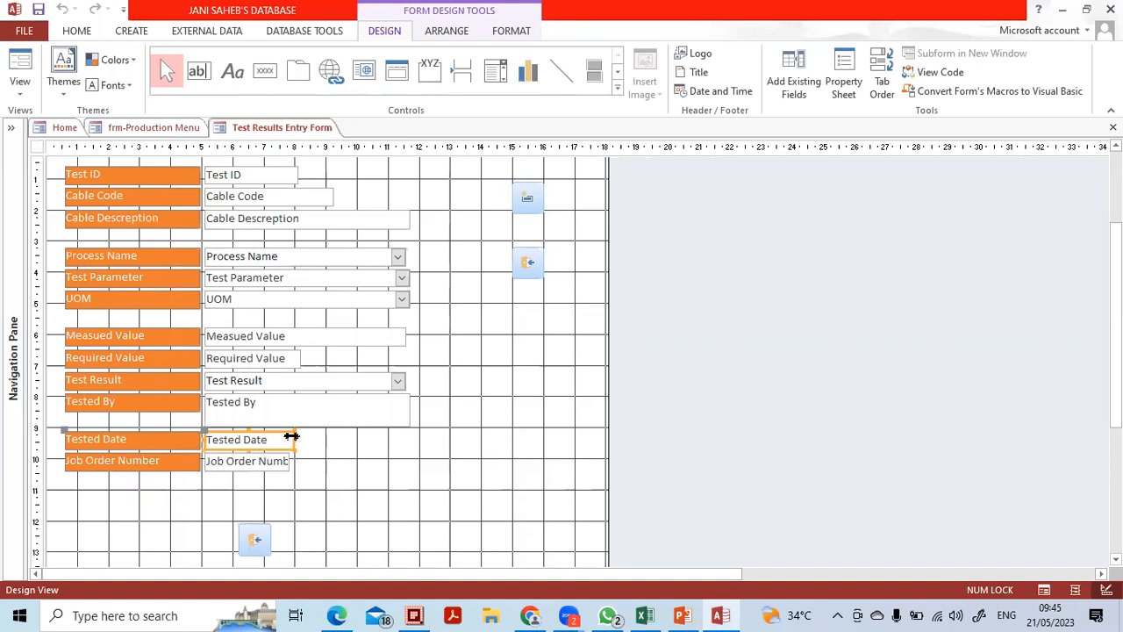
left_click_drag(296, 436, 406, 437)
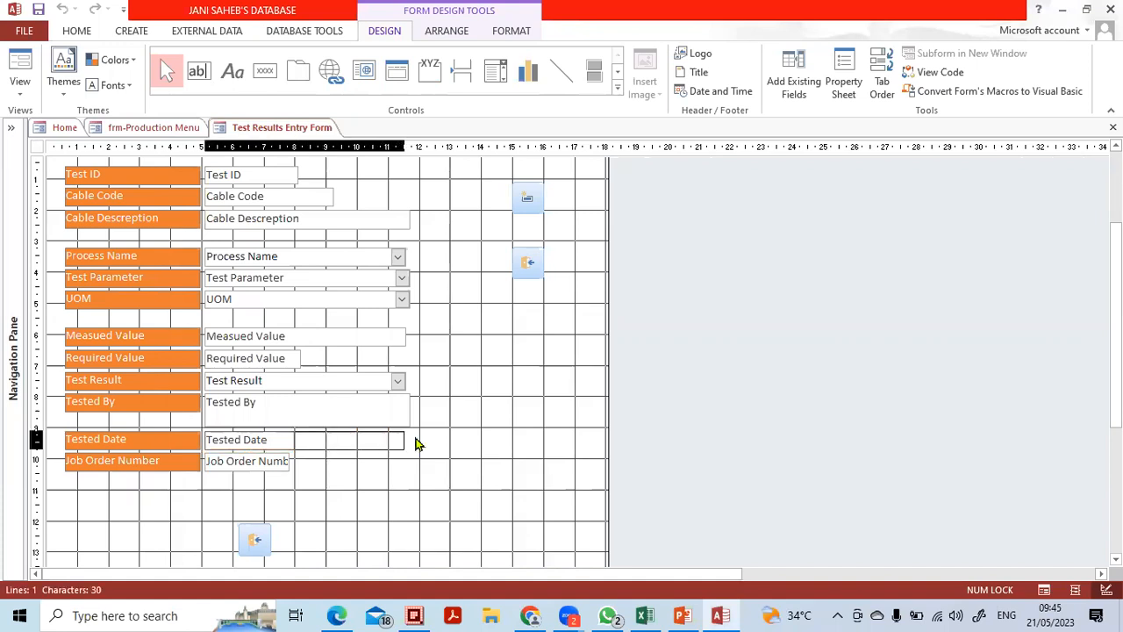
left_click(454, 447)
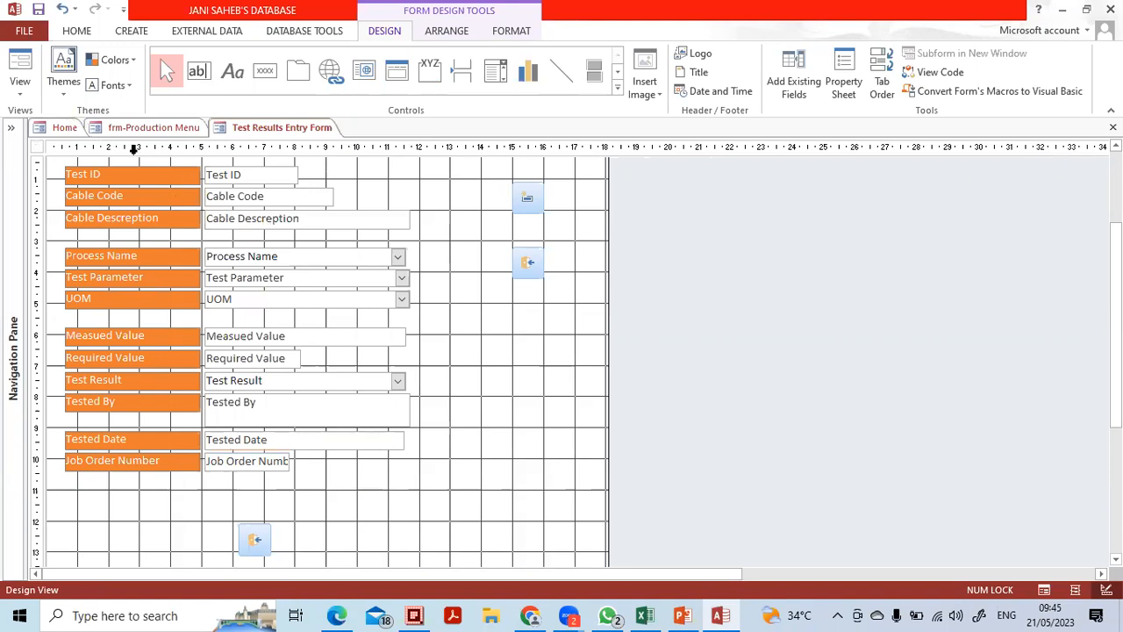
left_click(17, 64)
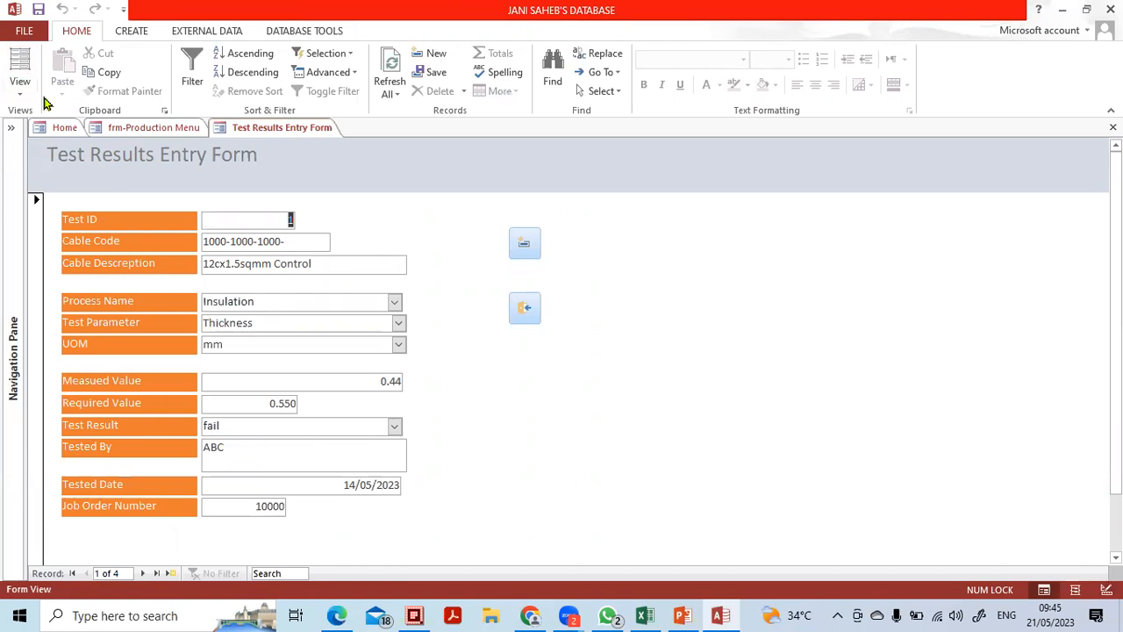
left_click(20, 88)
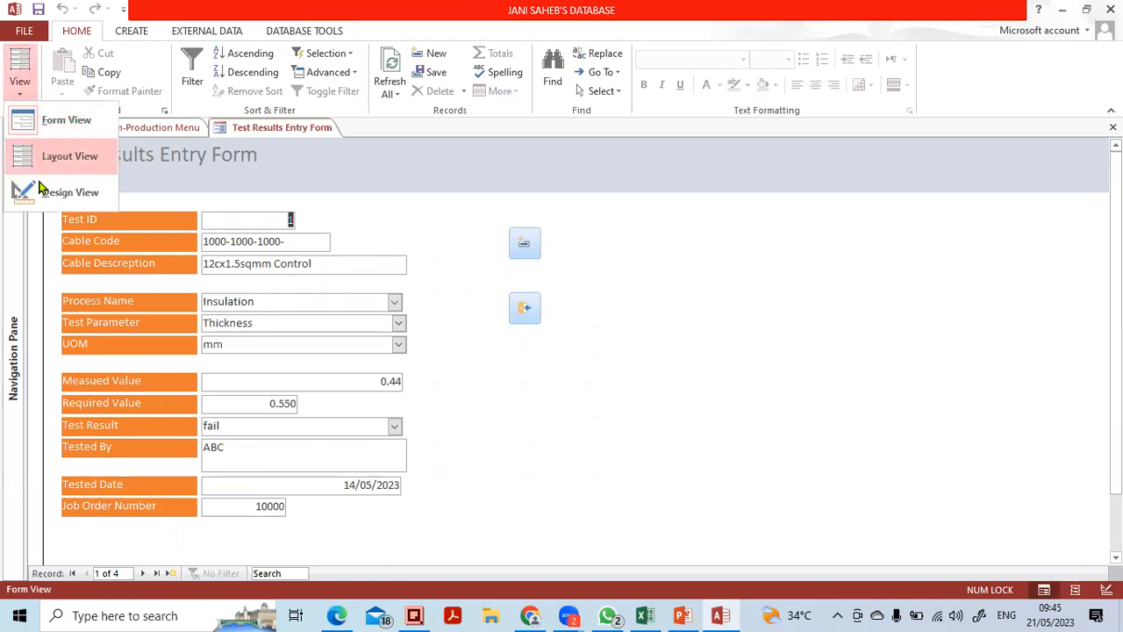
left_click(75, 131)
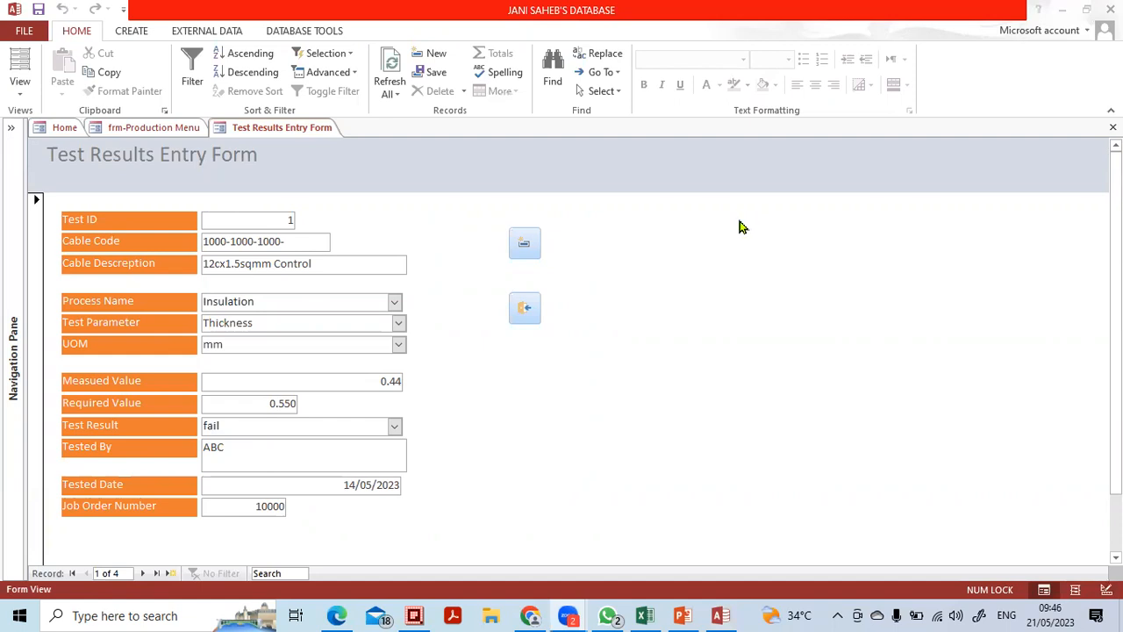
left_click(779, 295)
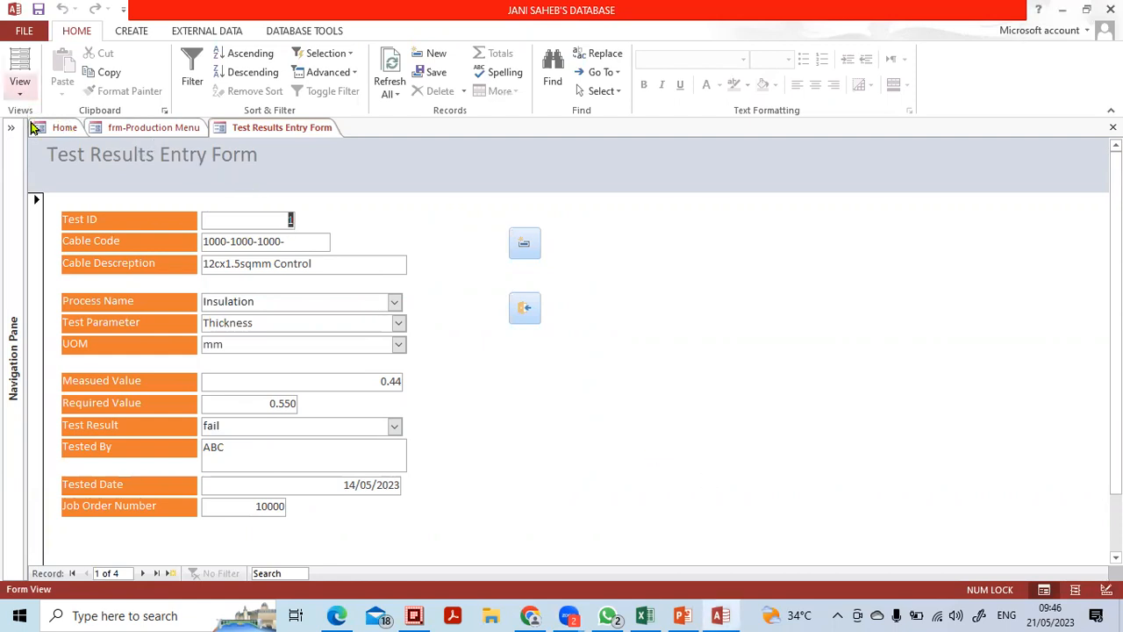
In Design View, select all text boxes and combo boxes from Test ID to Job Order Number without their labels, and open their context options
left_click(20, 91)
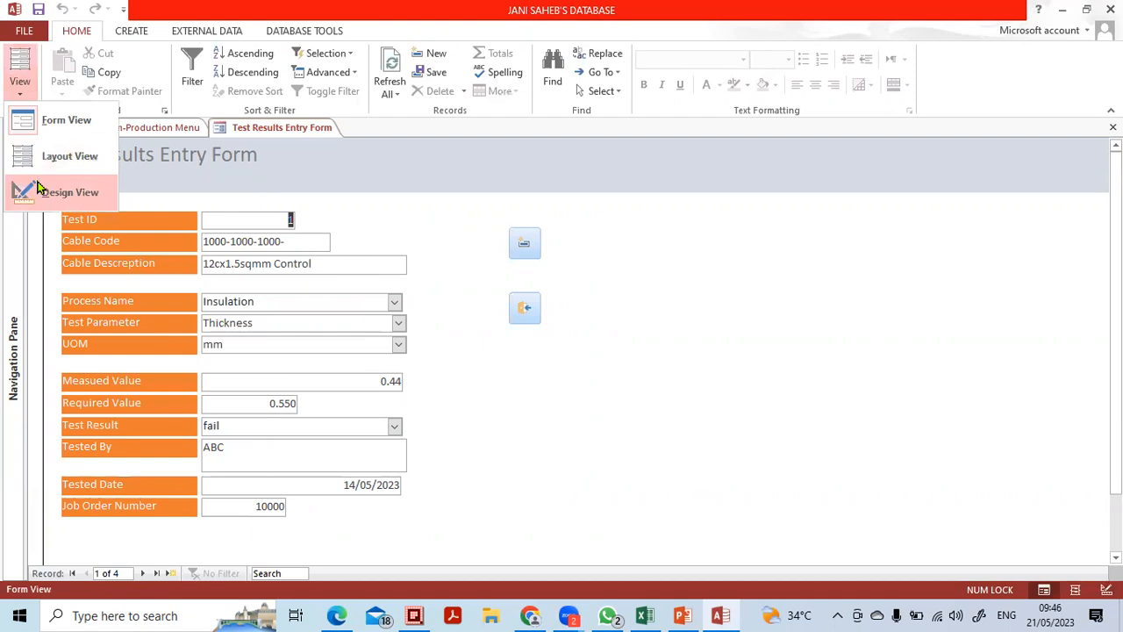
left_click(26, 189)
scroll(523, 353, "down", 2)
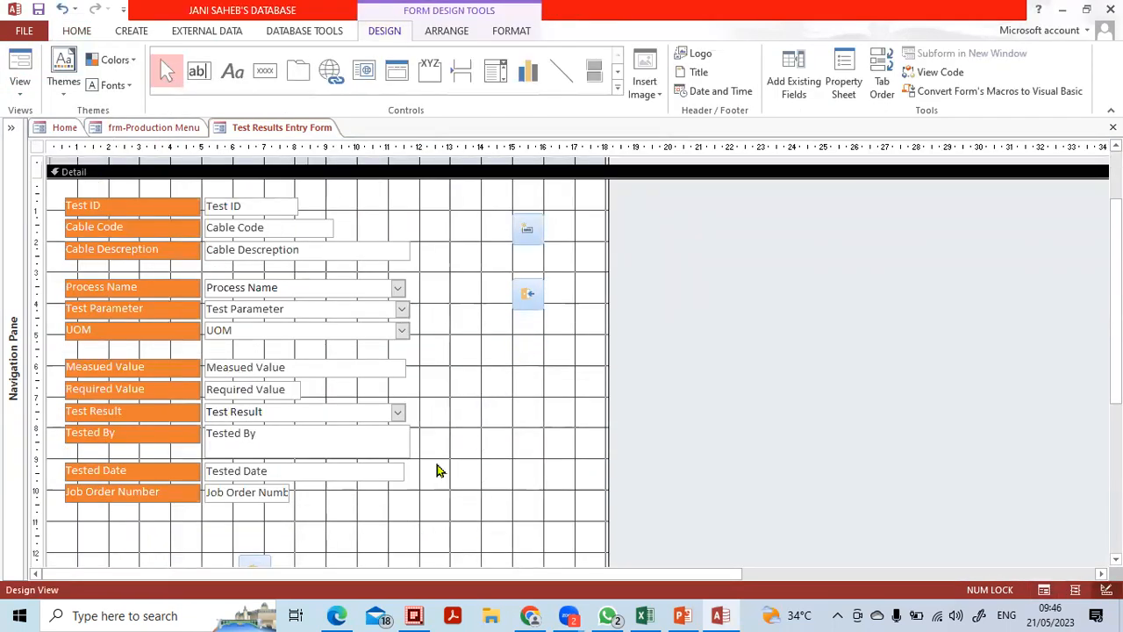
left_click(484, 518)
left_click_drag(484, 519, 52, 190)
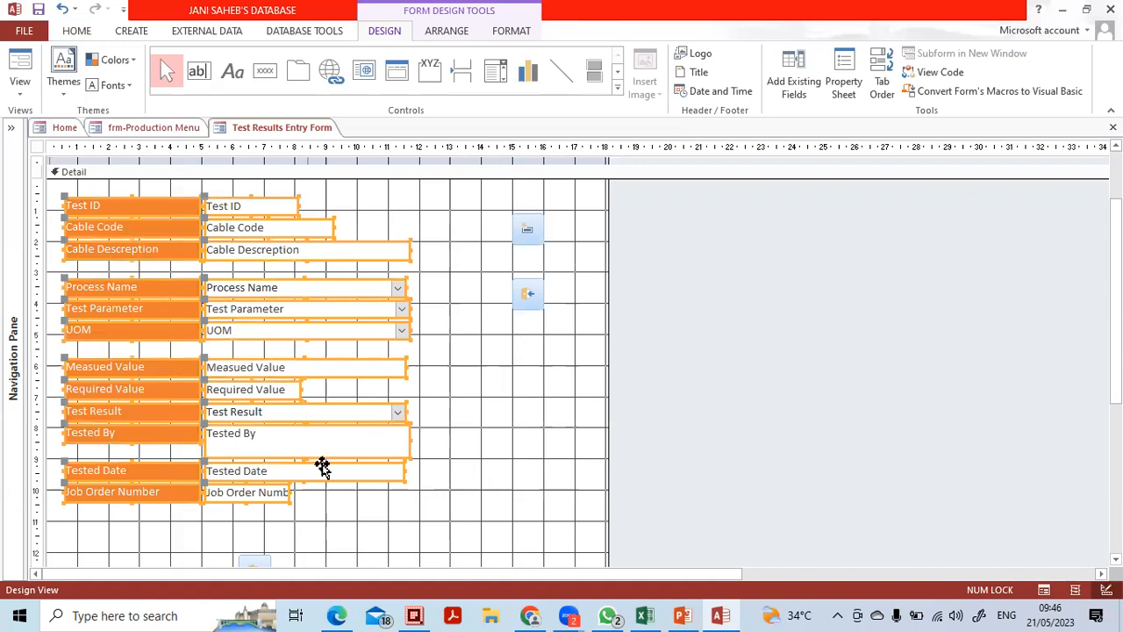
left_click(345, 508)
left_click_drag(445, 520, 209, 179)
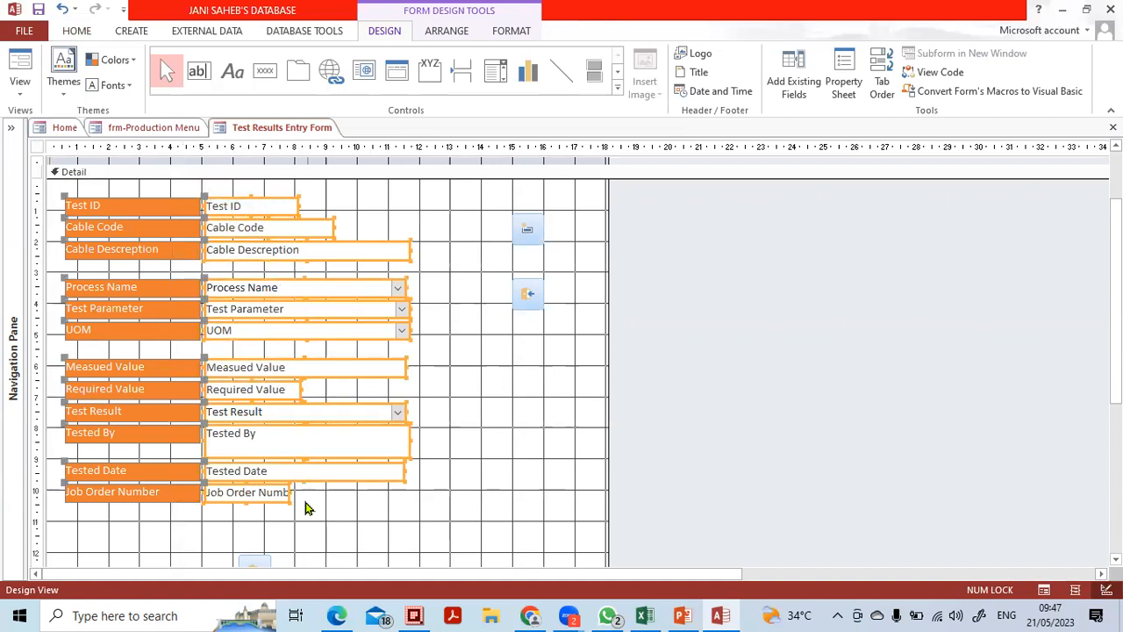
right_click(302, 298)
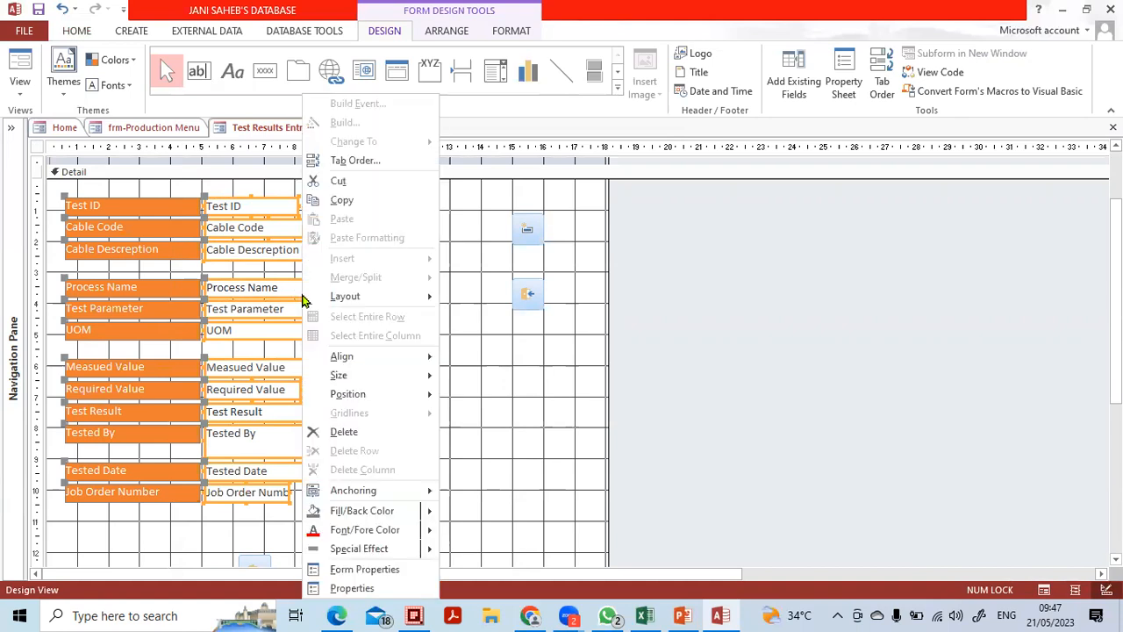
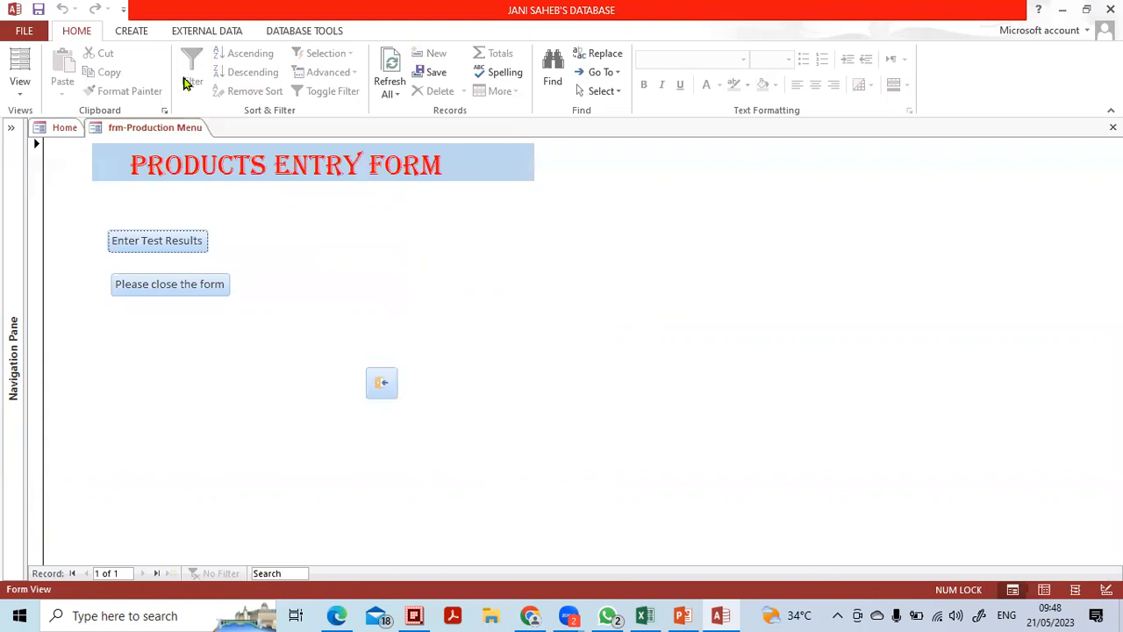
Examine the commands available for creating forms
left_click(139, 32)
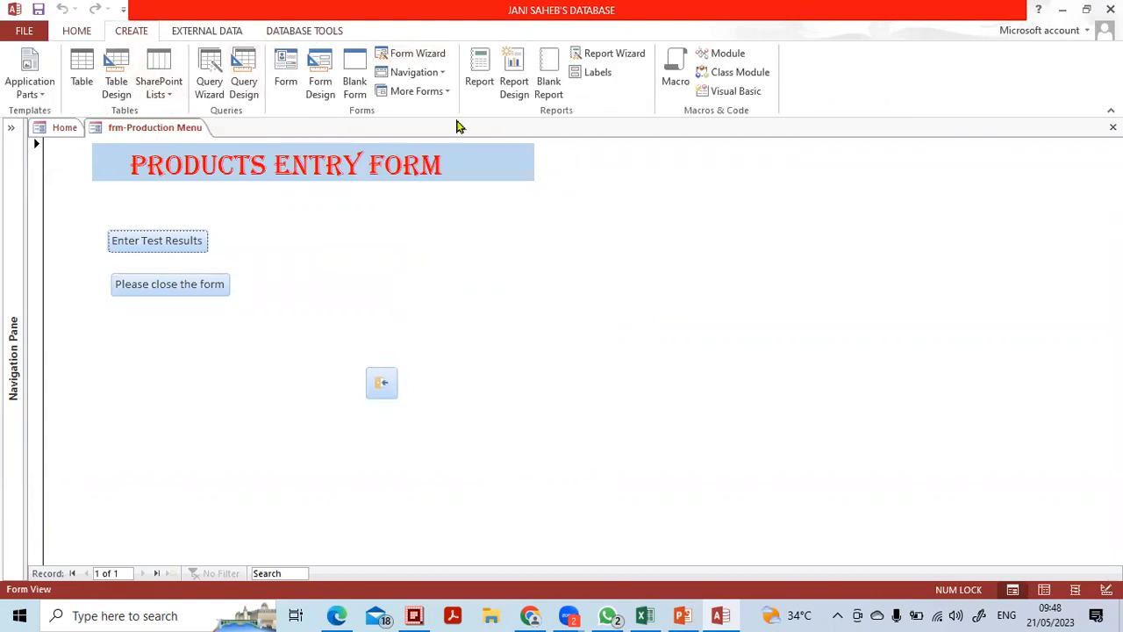
left_click(573, 497)
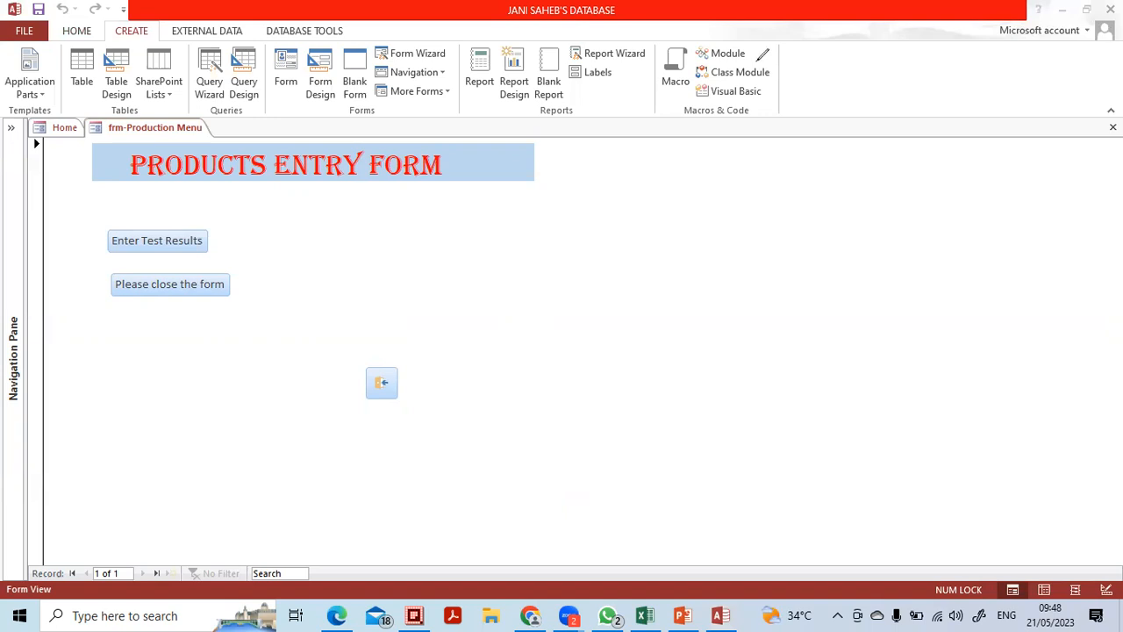
mouse_move(458, 111)
left_mouse_down()
mouse_move(445, 47)
mouse_move(365, 12)
mouse_move(226, 32)
mouse_move(354, 139)
mouse_move(481, 103)
mouse_move(458, 49)
left_mouse_up()
left_click_drag(285, 103, 287, 85)
mouse_move(322, 124)
left_mouse_down()
mouse_move(329, 108)
mouse_move(363, 113)
left_mouse_up()
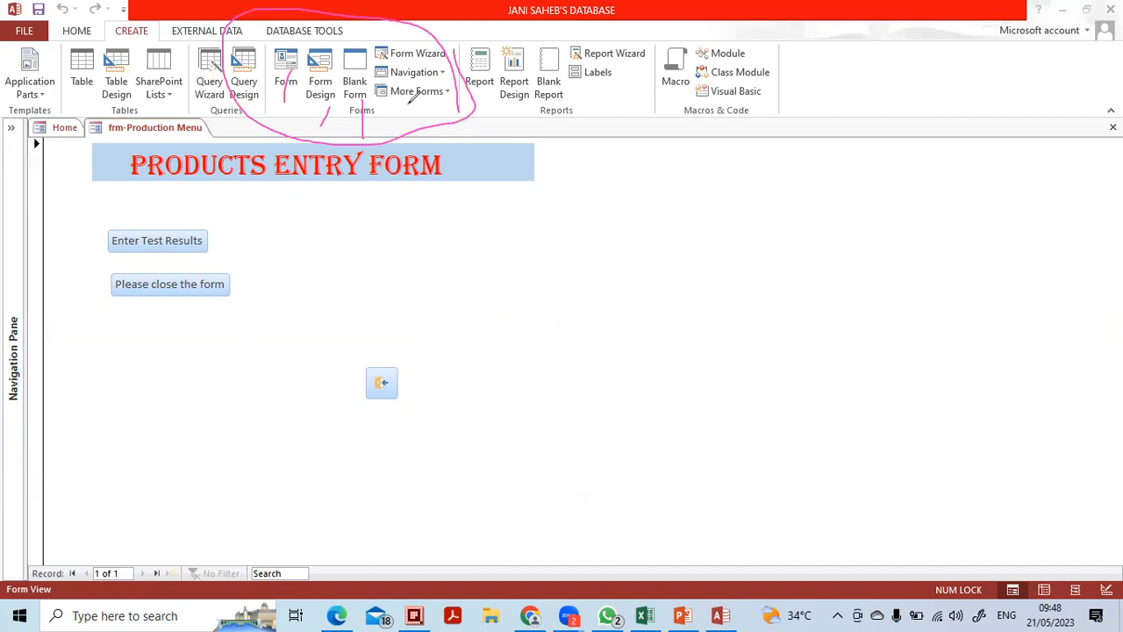
mouse_move(453, 39)
left_mouse_down()
mouse_move(448, 72)
mouse_move(465, 59)
mouse_move(452, 86)
mouse_move(467, 81)
left_mouse_up()
left_click_drag(488, 112, 389, 124)
mouse_move(323, 105)
left_mouse_down()
mouse_move(427, 76)
mouse_move(268, 72)
mouse_move(512, 60)
mouse_move(443, 45)
left_mouse_up()
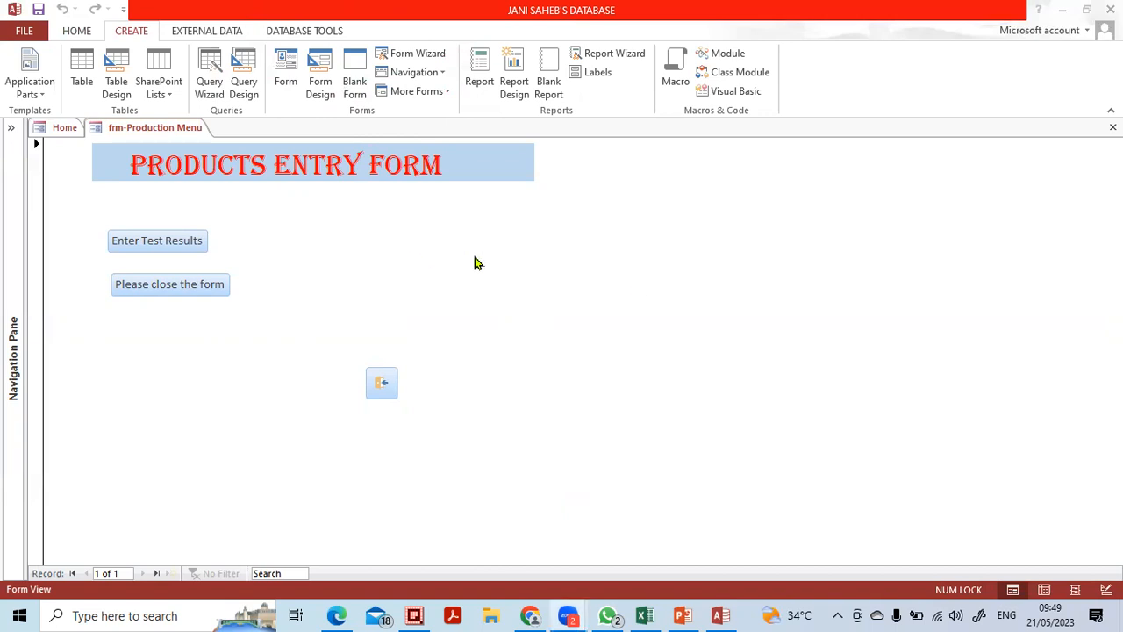
Open the tbl-Products table from the database objects and collapse the object list
left_click(9, 132)
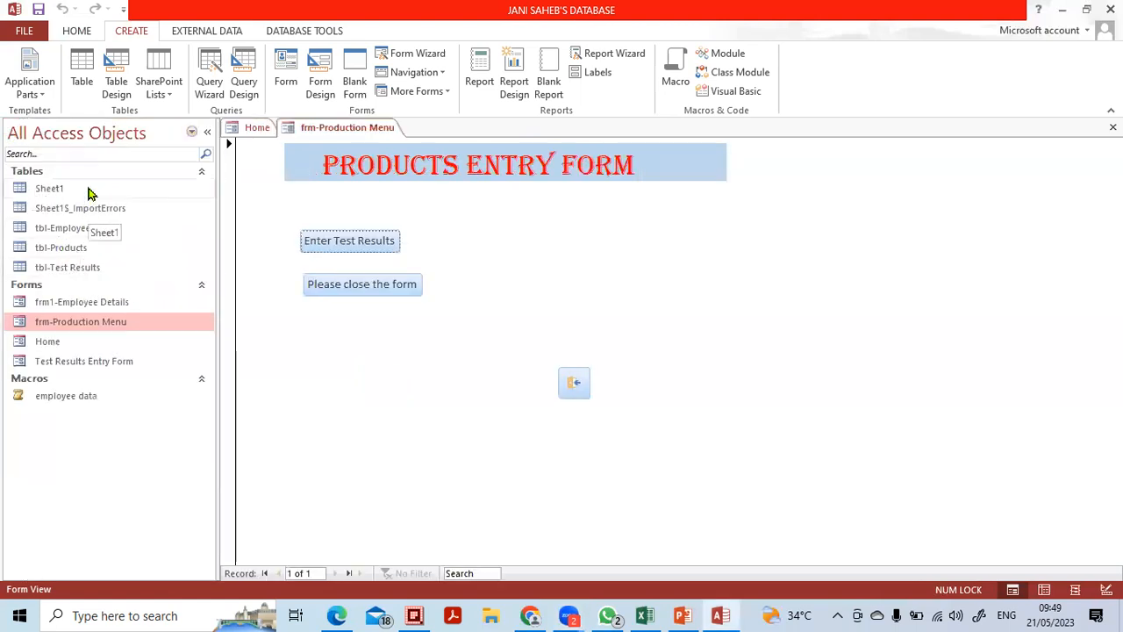
left_click(67, 256)
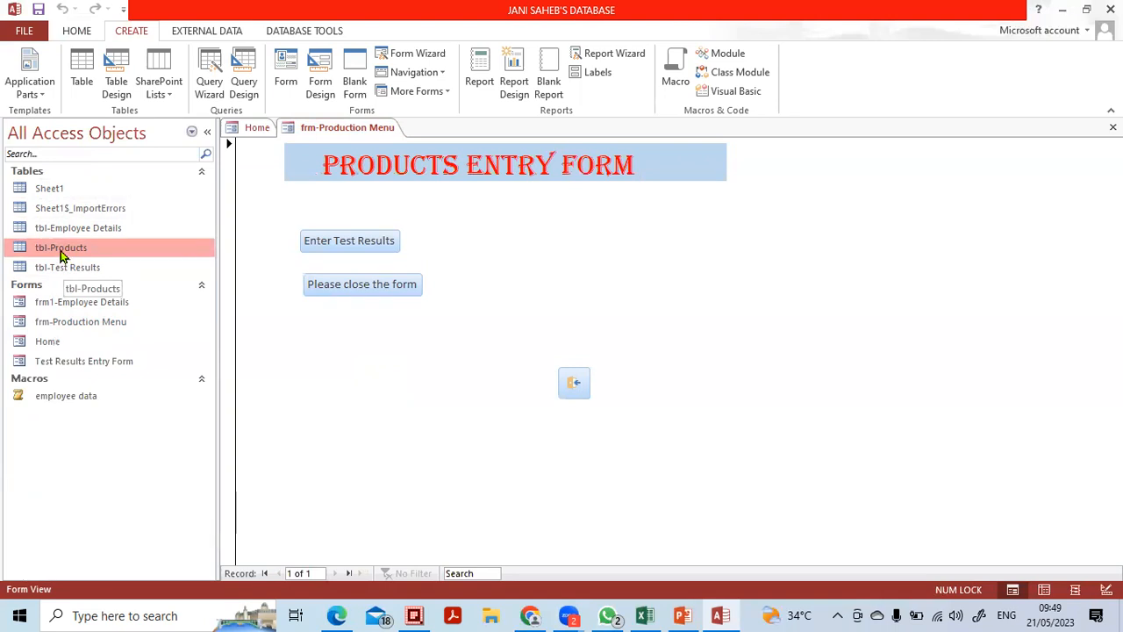
double_click(62, 254)
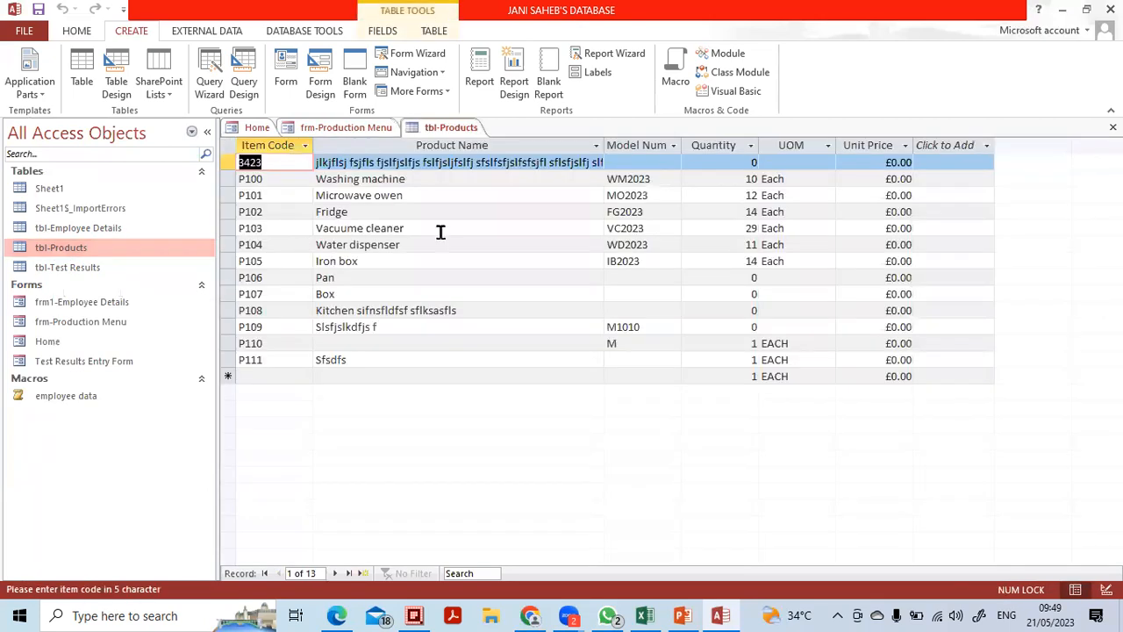
left_click(208, 132)
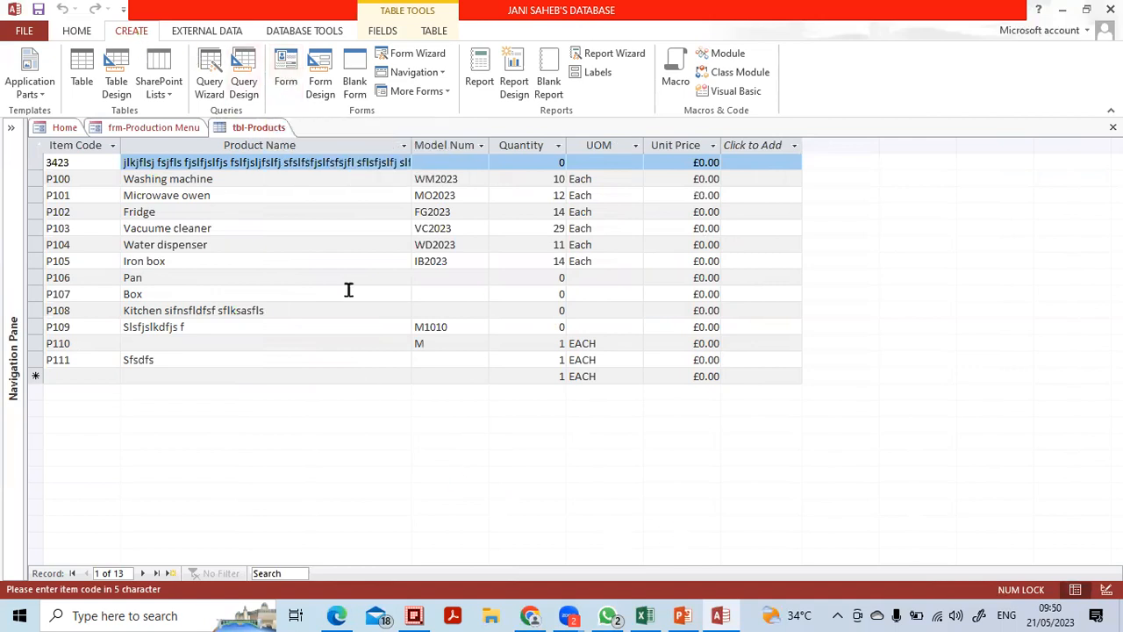
left_click(79, 30)
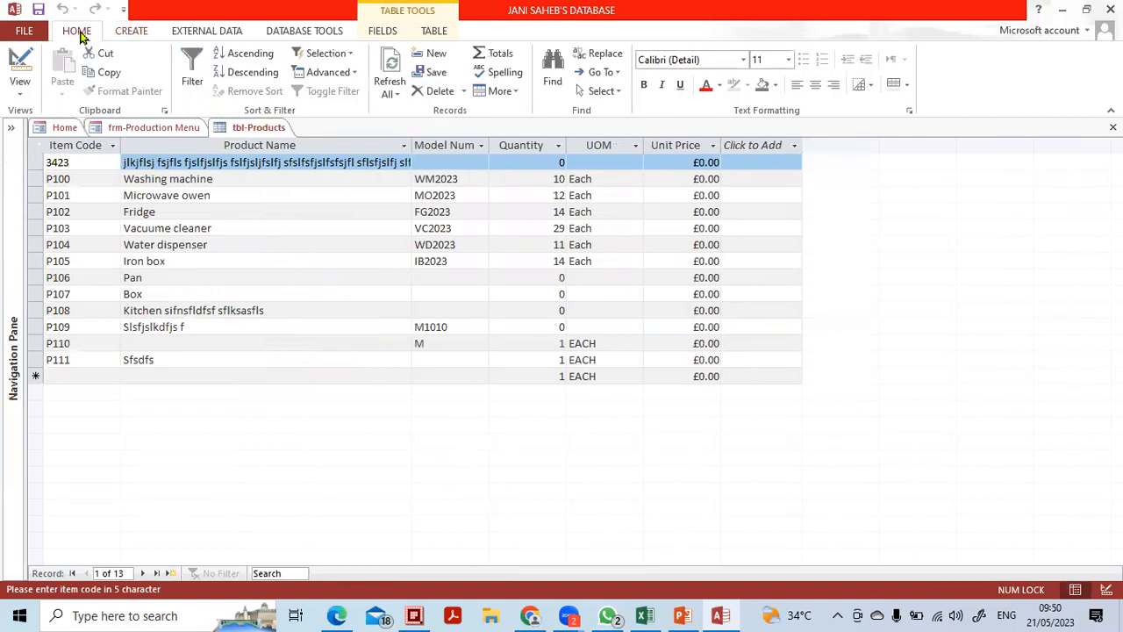
left_click(118, 32)
left_click(198, 32)
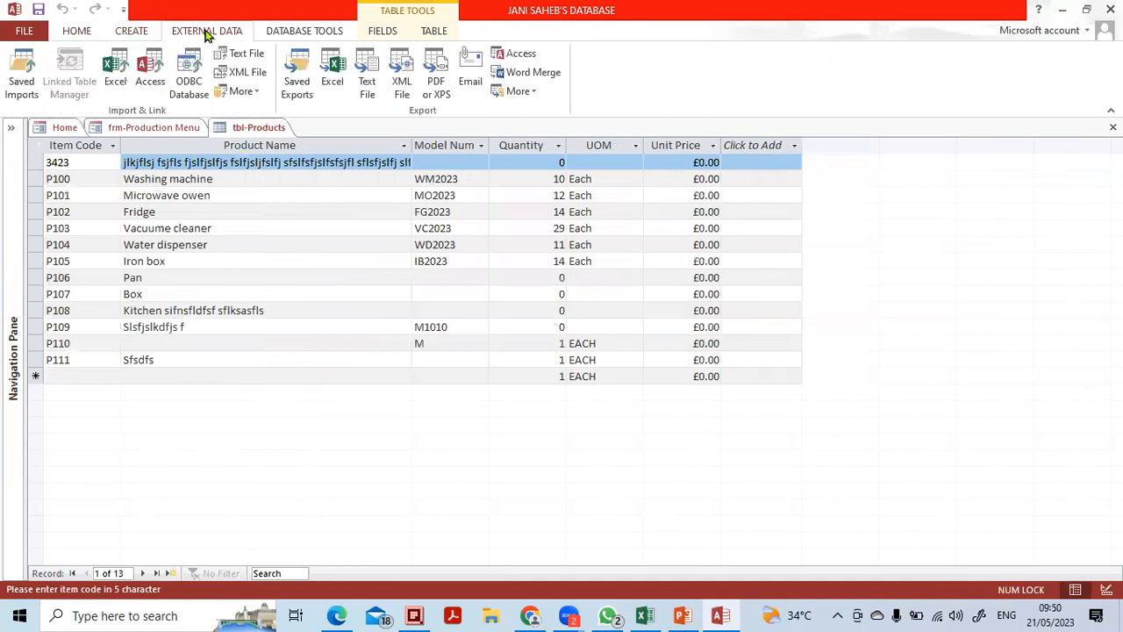
left_click(273, 32)
left_click(400, 33)
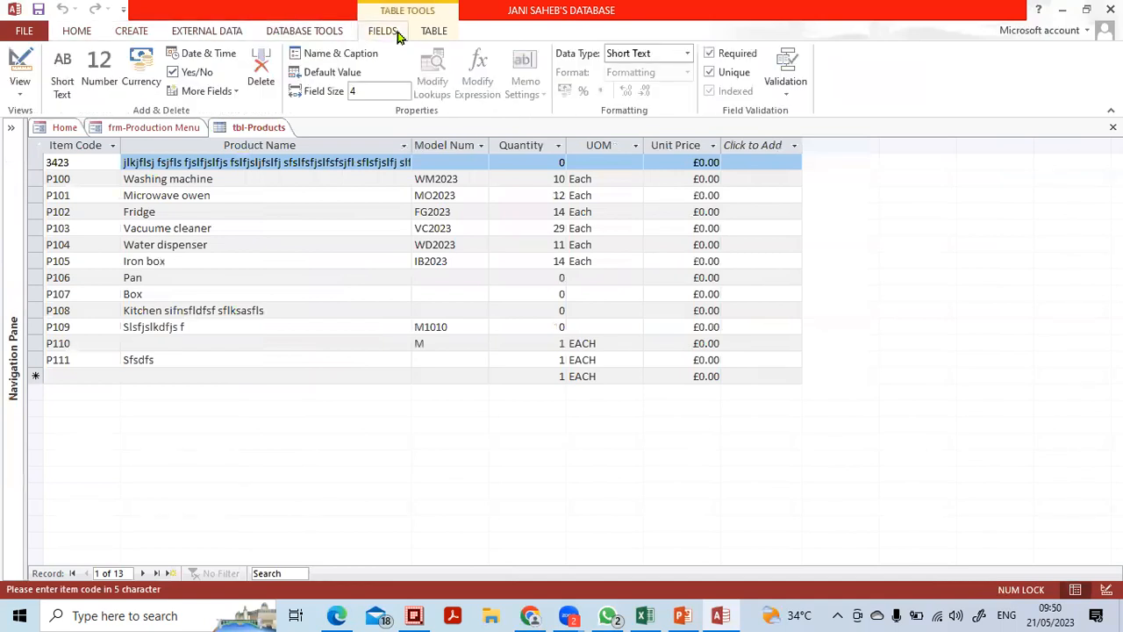
left_click(434, 33)
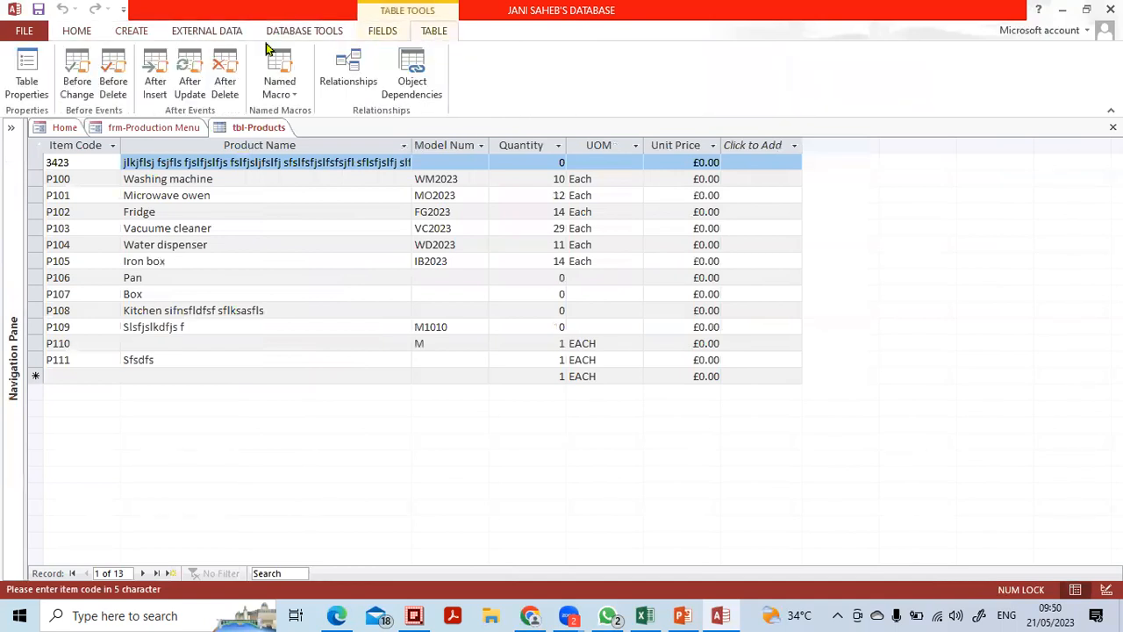
Create a basic form from the open tbl-Products table with the Form command
left_click(131, 32)
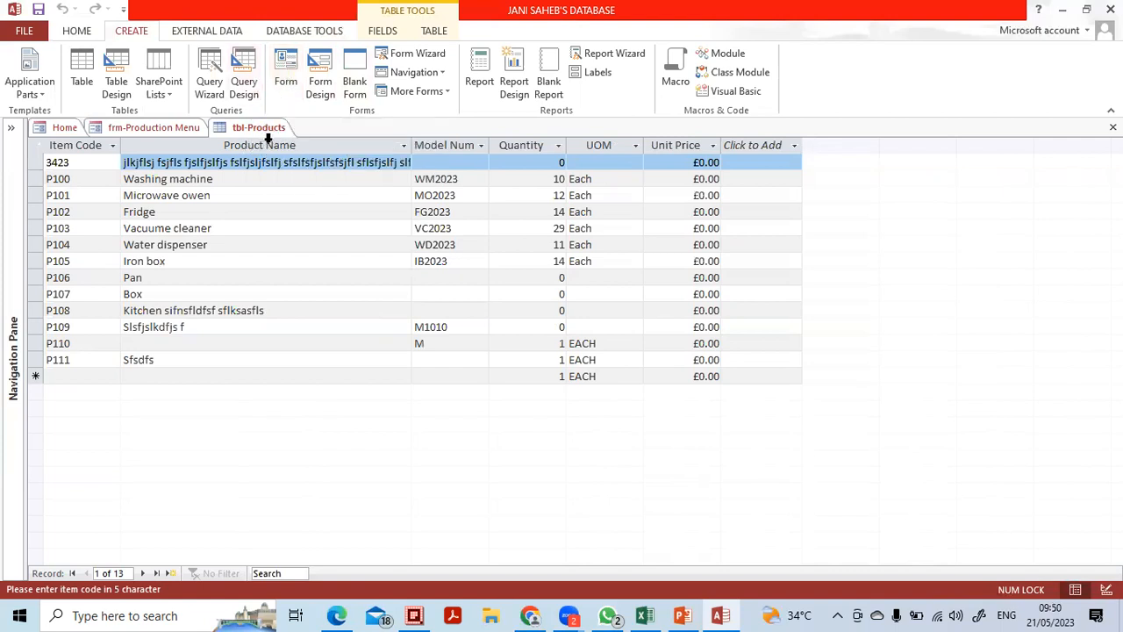
left_click(285, 80)
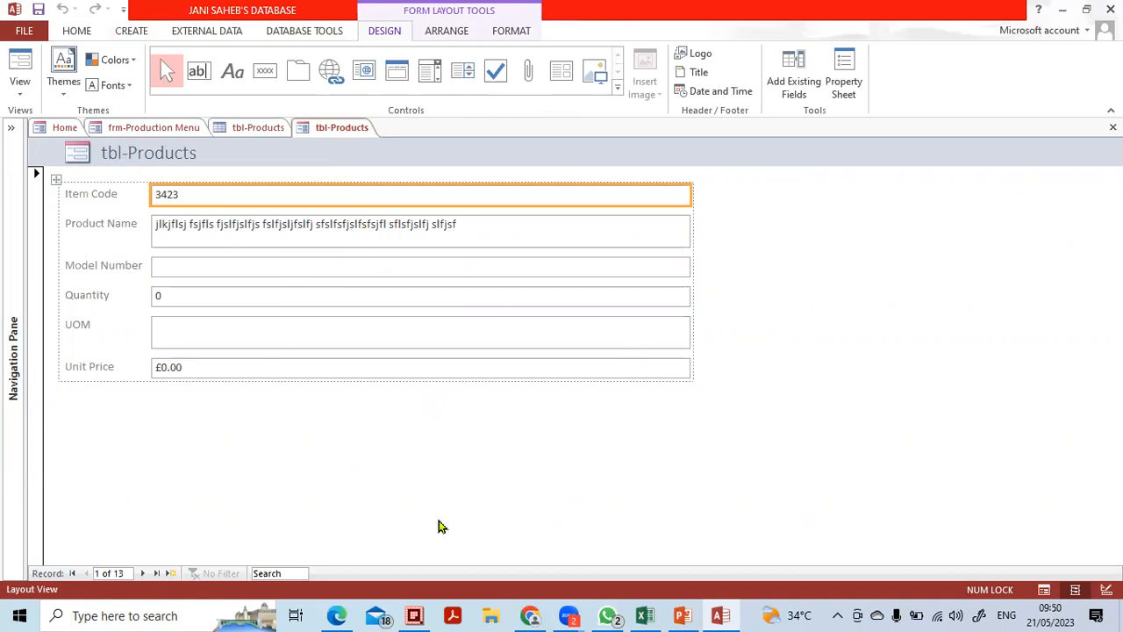
mouse_move(215, 150)
left_mouse_down()
mouse_move(66, 158)
mouse_move(221, 151)
left_mouse_up()
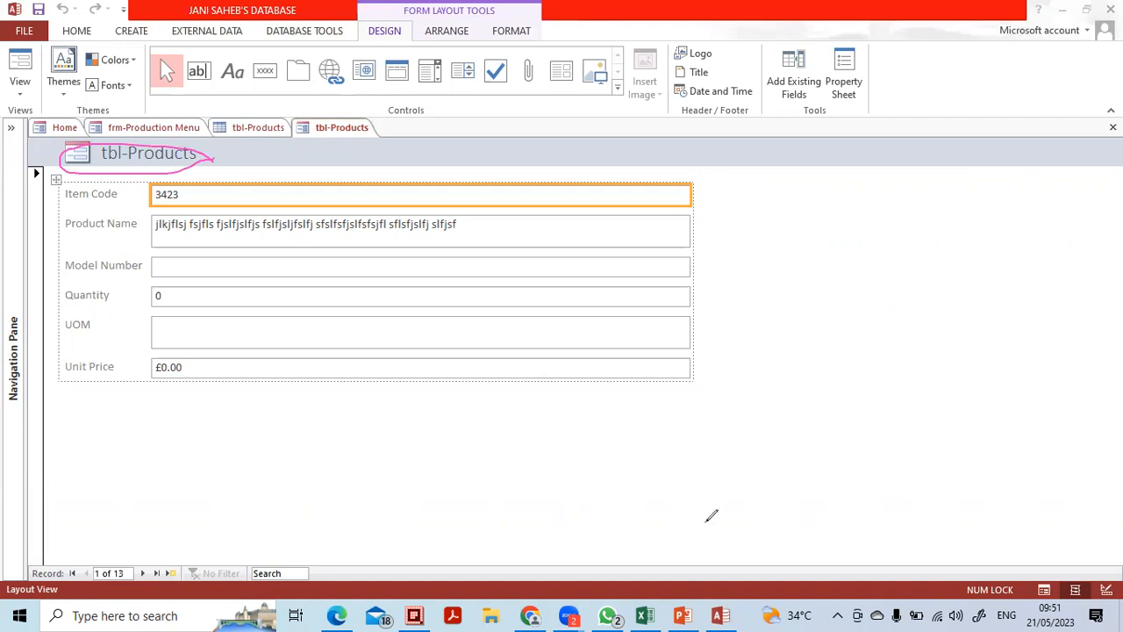
left_click(151, 168)
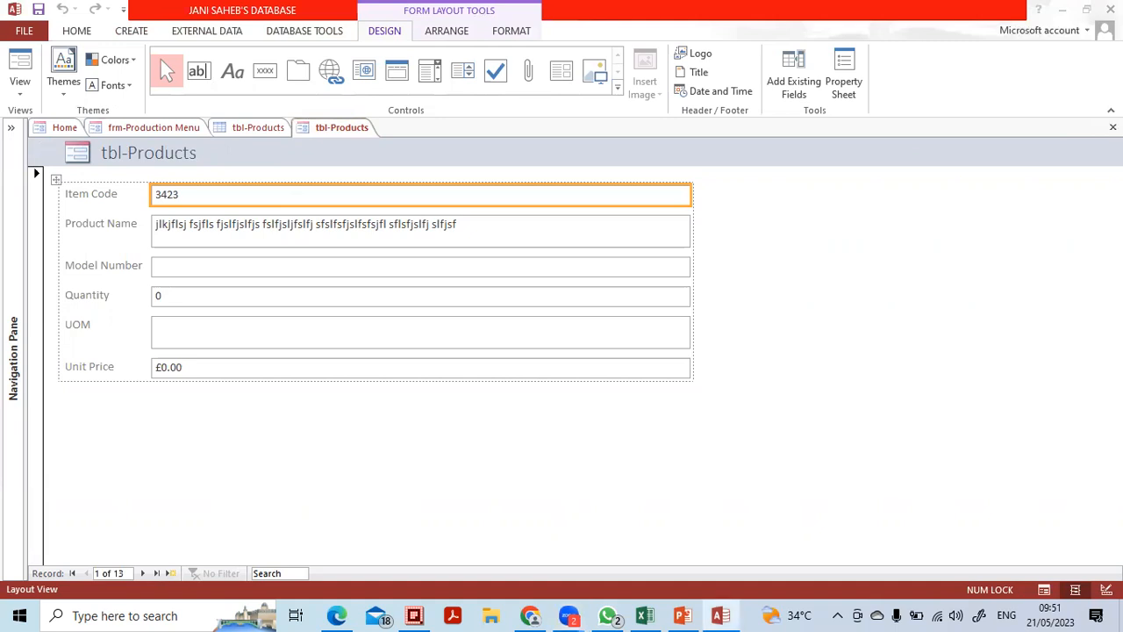
Save the new products form as frm-product data-temp1 while closing it, and close the tbl-Products table
left_click(1113, 127)
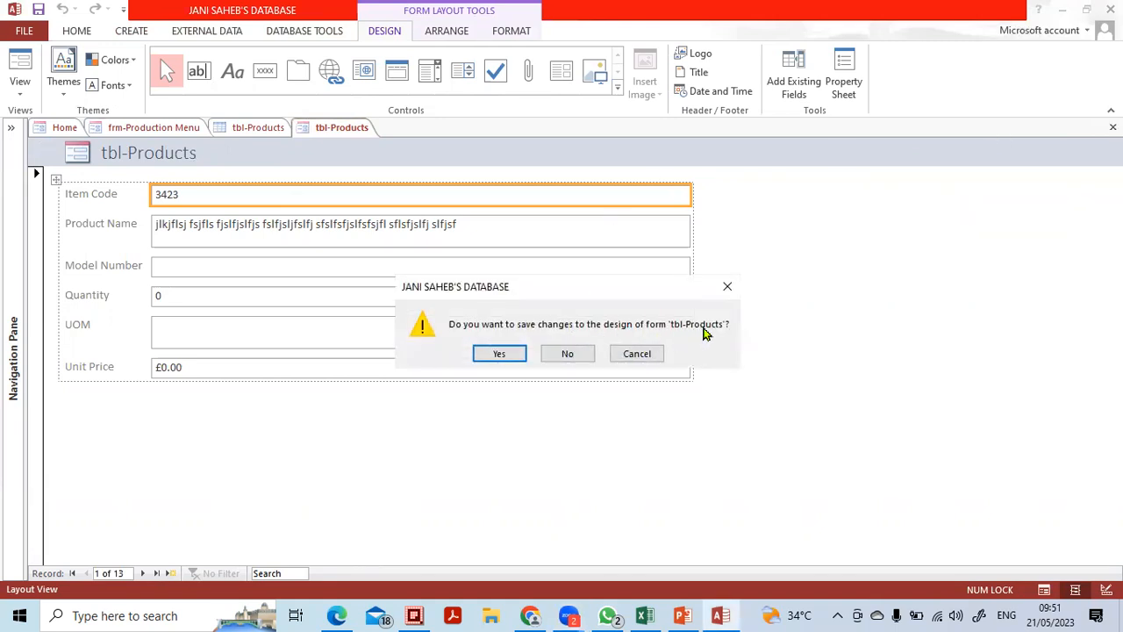
left_click(497, 353)
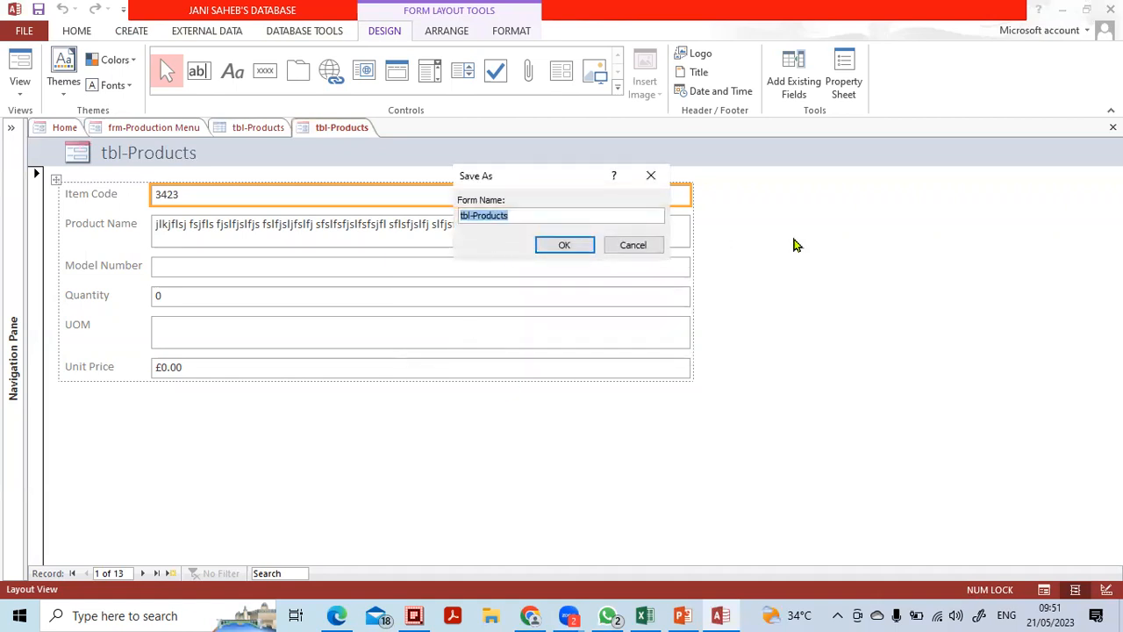
type("frm-")
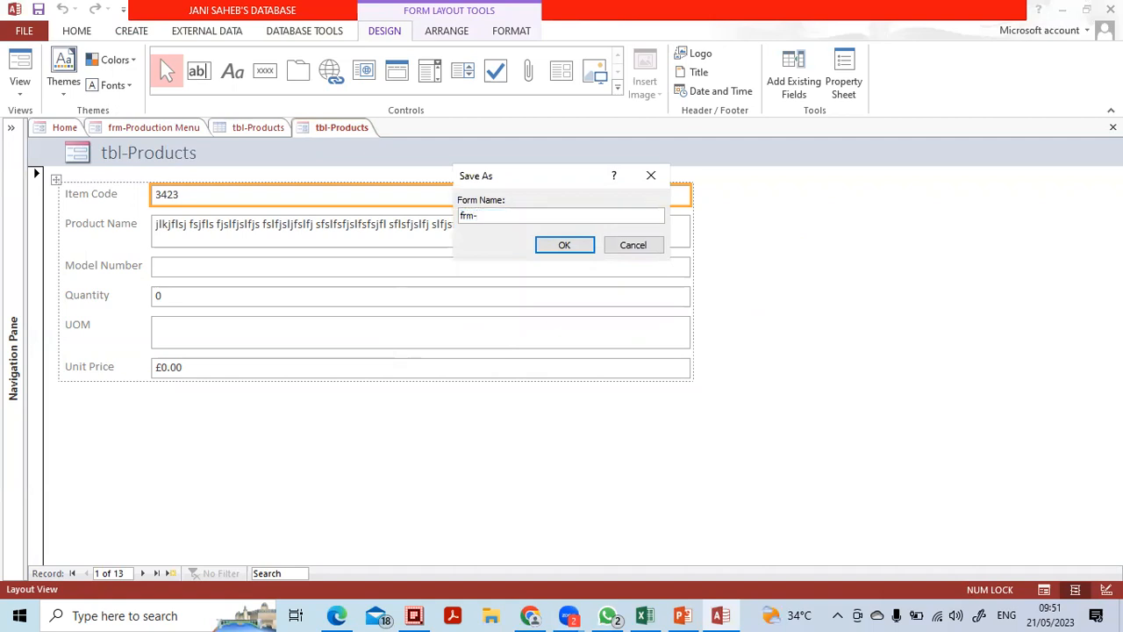
type("product data-temp1")
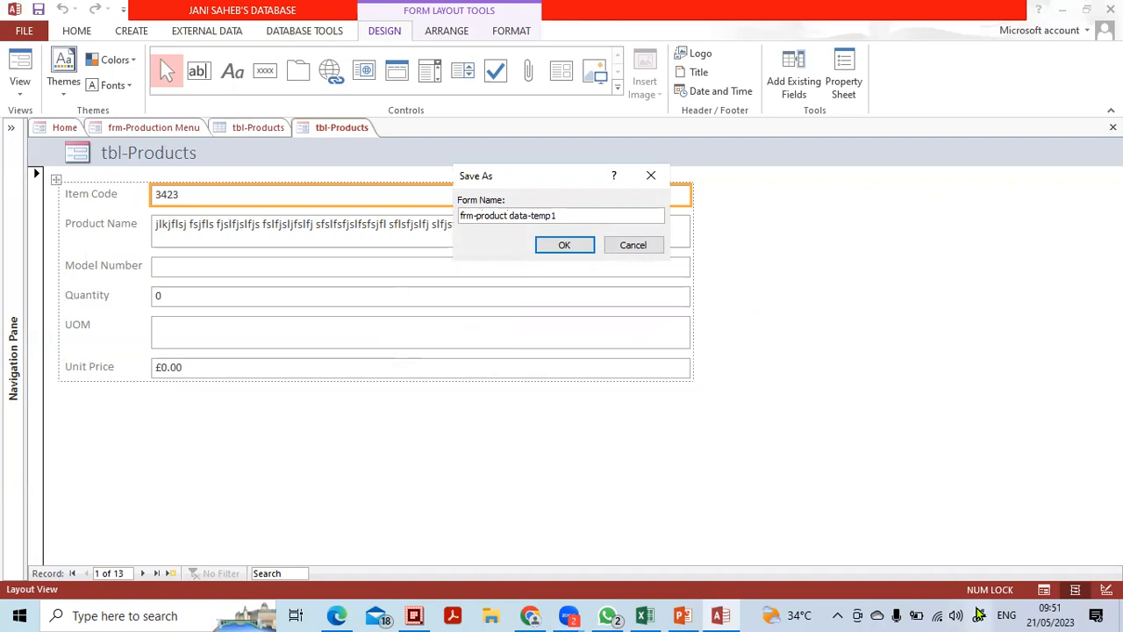
left_click(562, 246)
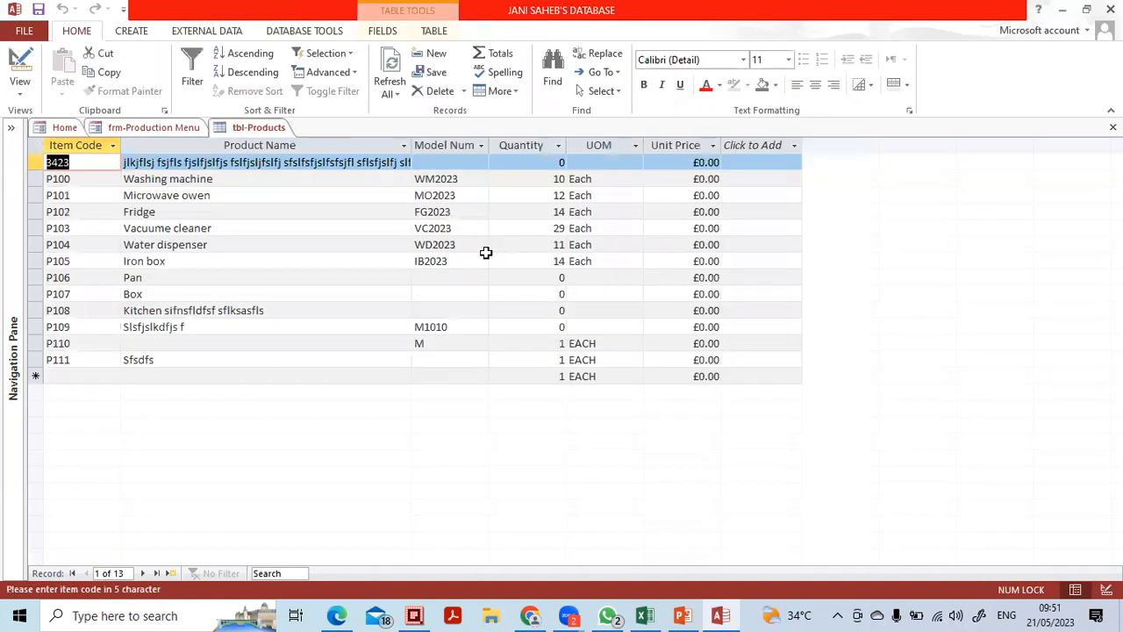
left_click(1113, 127)
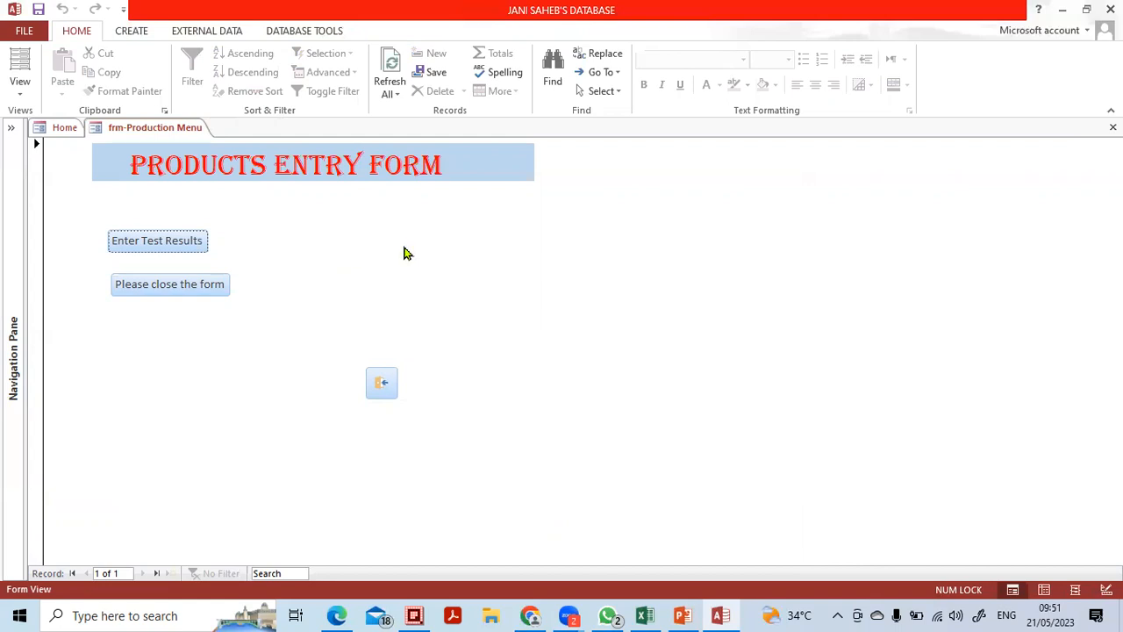
Switch frm-Production Menu to Design View and place a new command button across from the Enter Test Results button
left_click(19, 95)
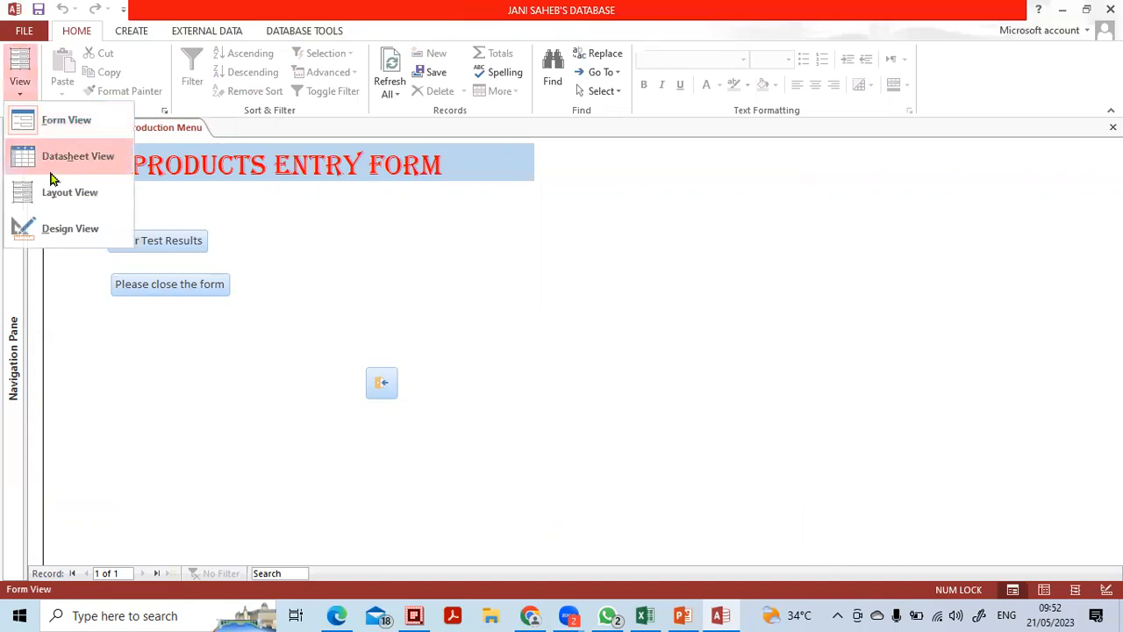
left_click(68, 228)
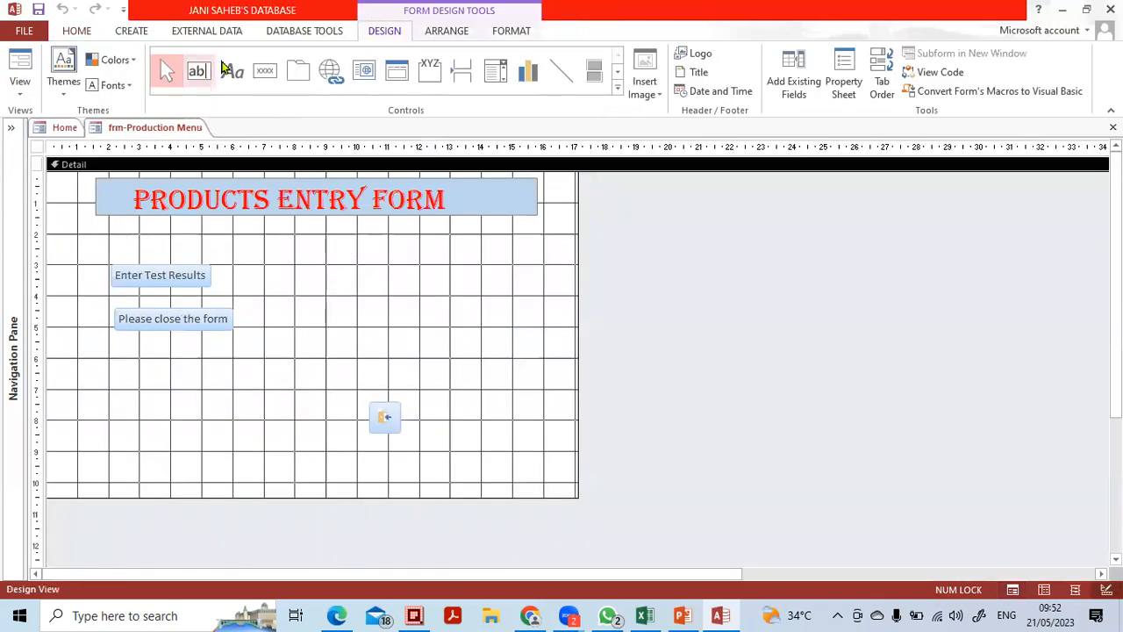
left_click(266, 72)
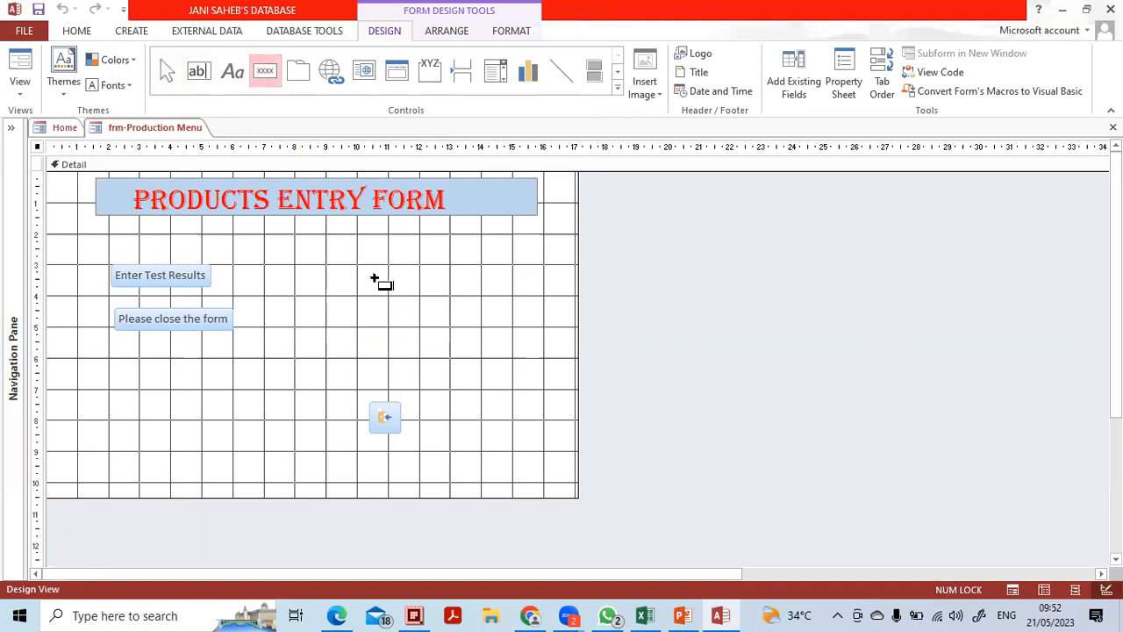
left_click(376, 279)
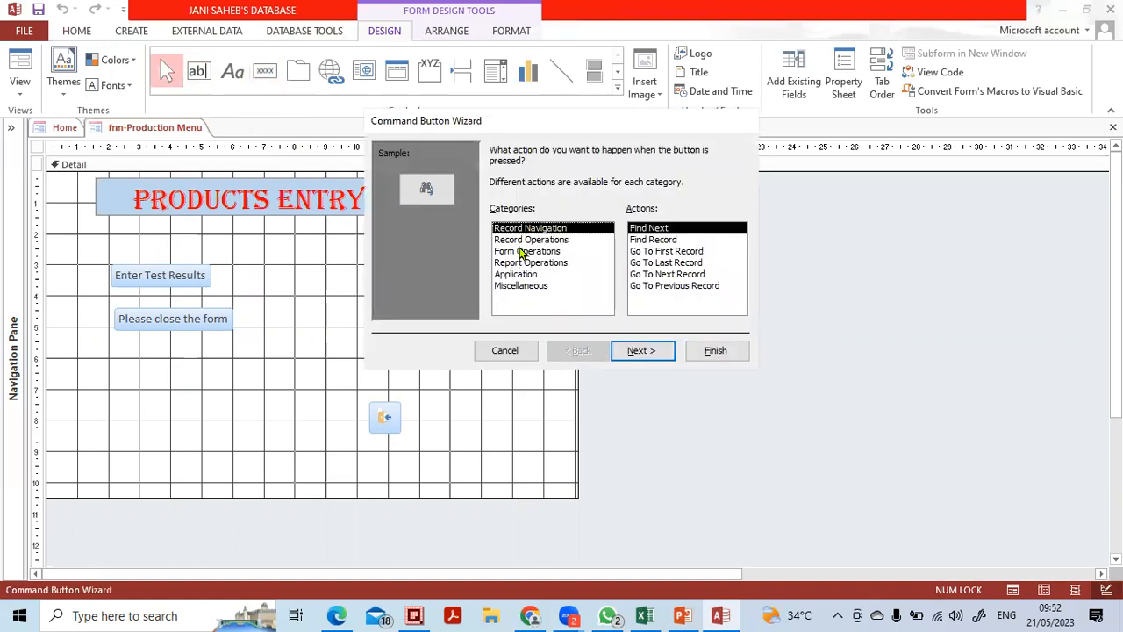
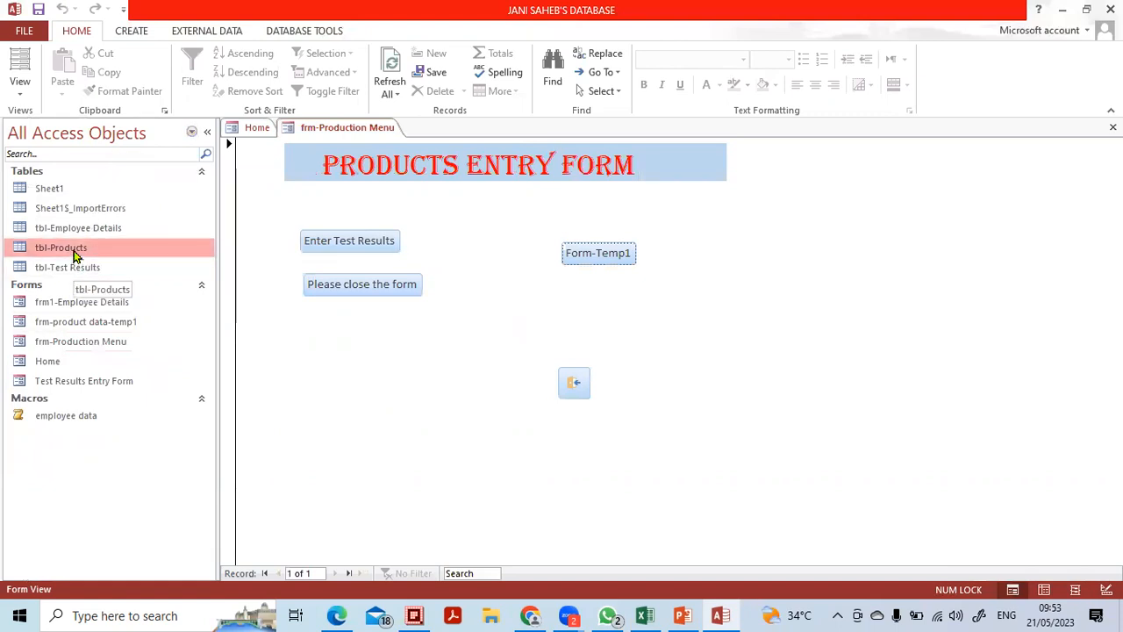
Open the tbl-Products table, collapse the object list, and create an empty form with the Form Design command
double_click(60, 248)
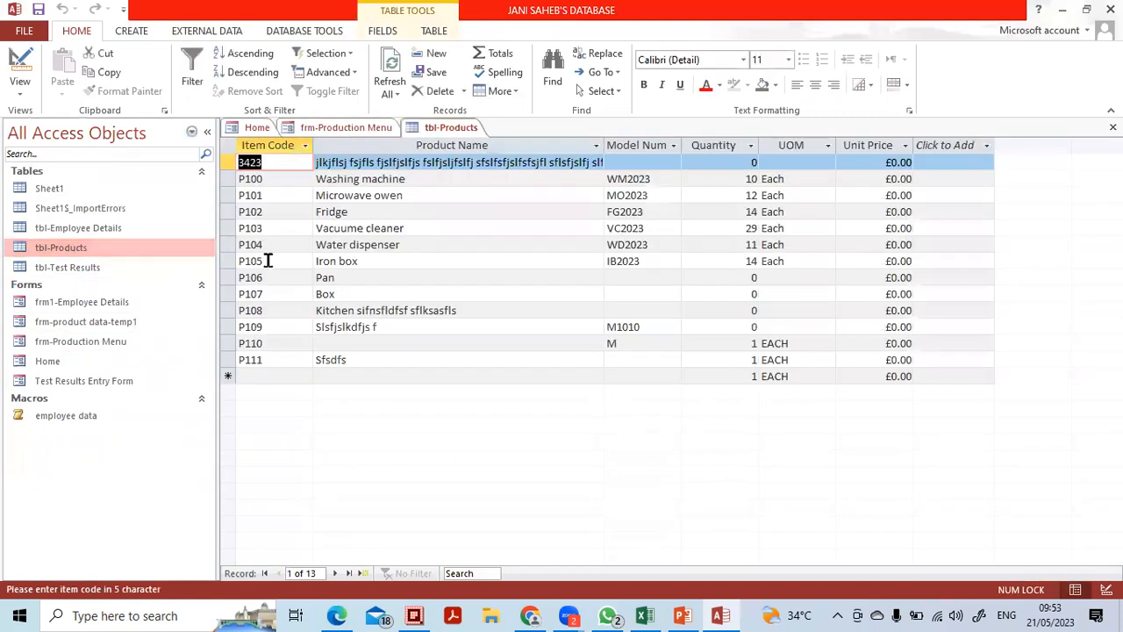
left_click(207, 131)
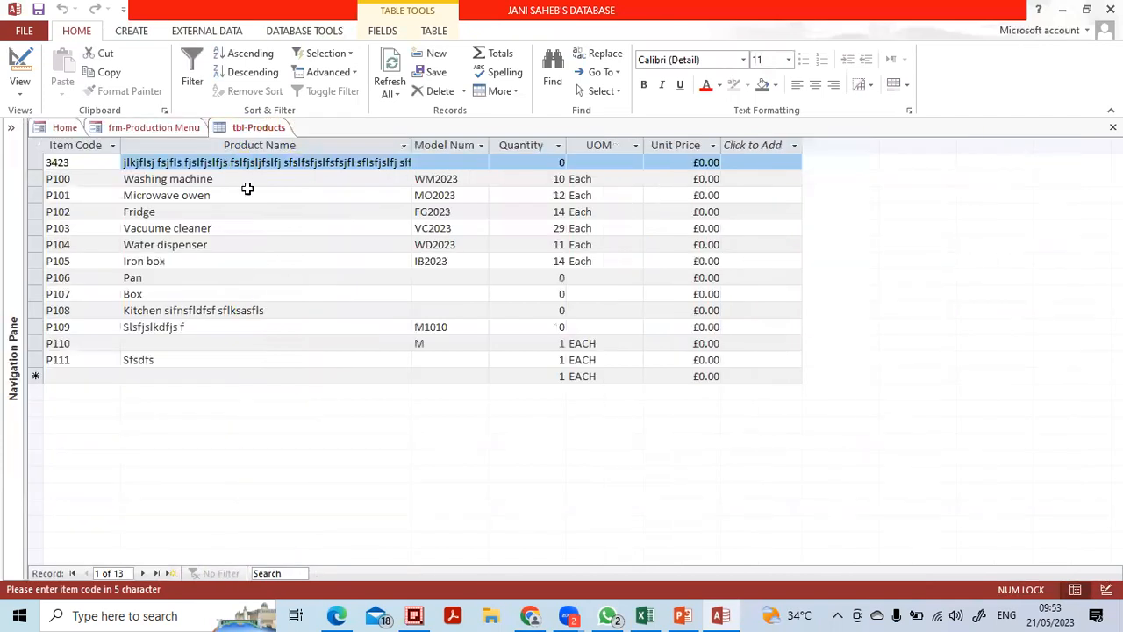
left_click(132, 32)
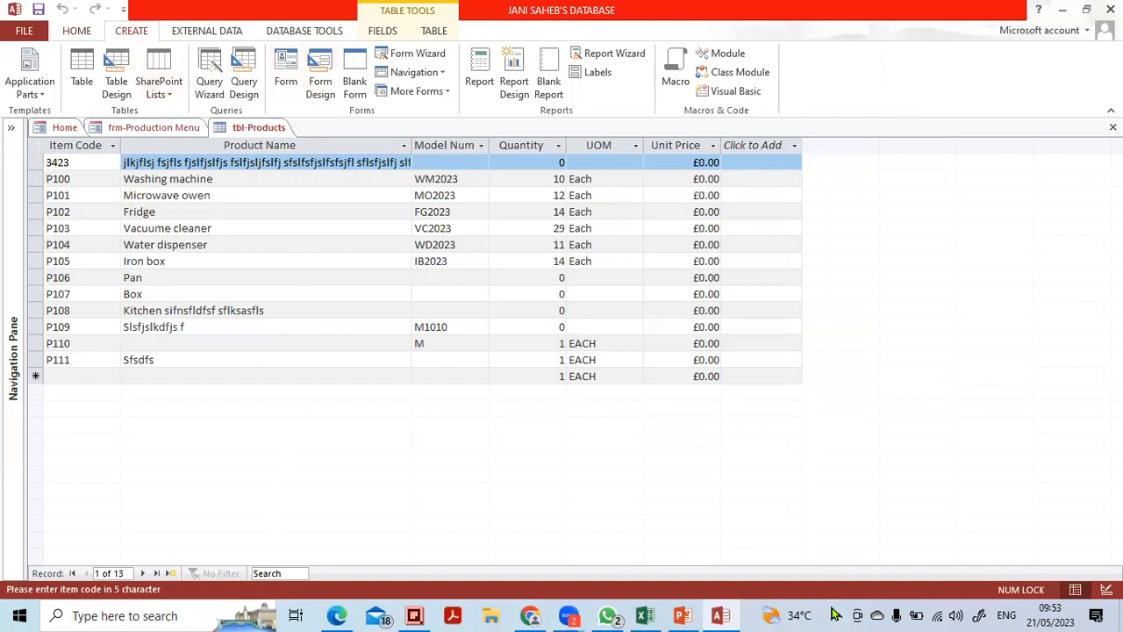
mouse_move(345, 34)
left_mouse_down()
mouse_move(295, 49)
mouse_move(323, 116)
mouse_move(355, 97)
mouse_move(349, 31)
left_mouse_up()
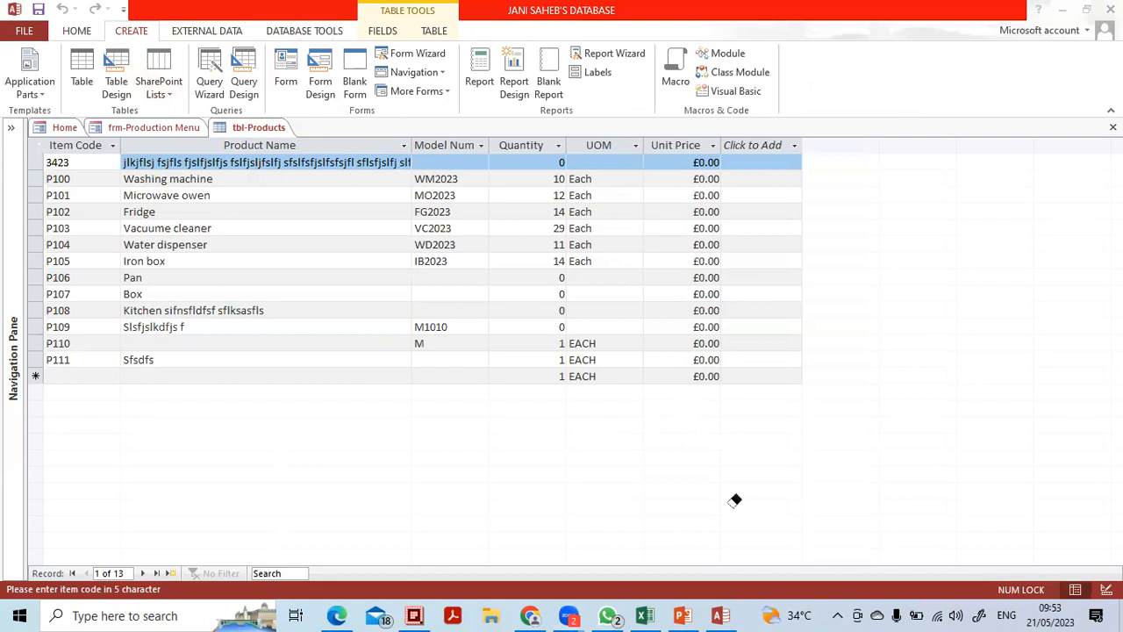
left_click(317, 68)
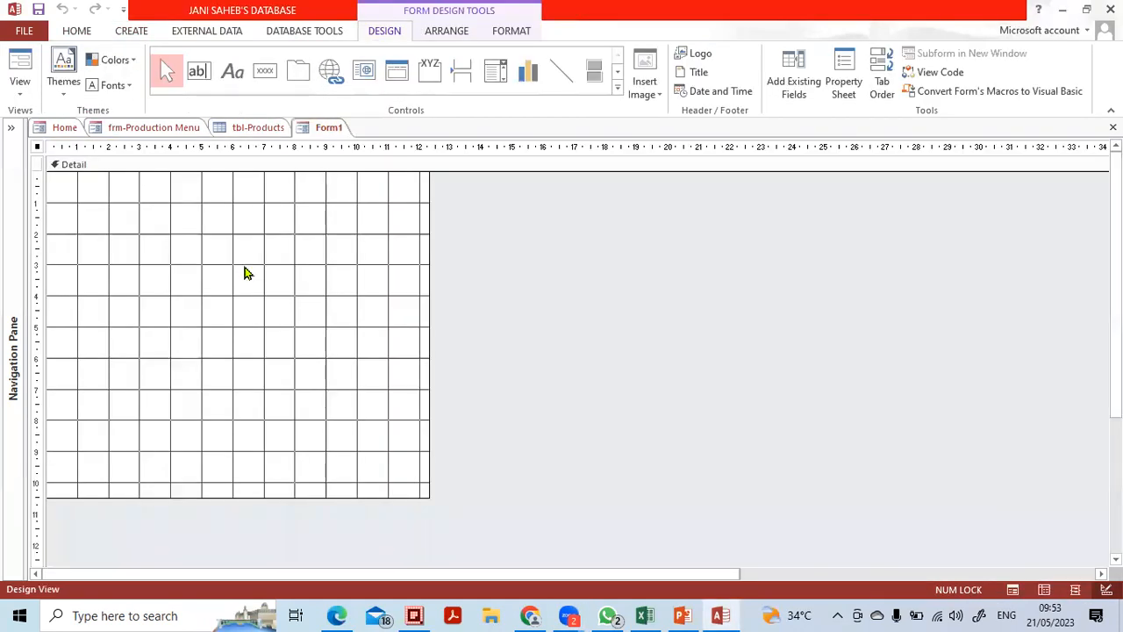
left_click(324, 242)
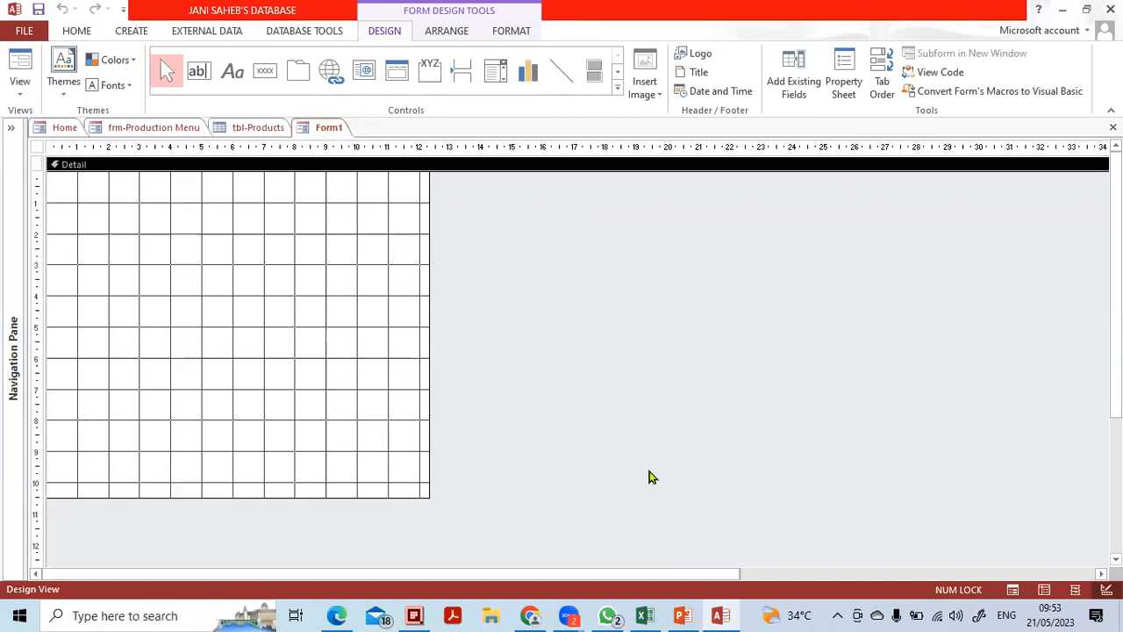
mouse_move(377, 151)
left_mouse_down()
mouse_move(352, 97)
mouse_move(300, 121)
mouse_move(310, 147)
mouse_move(360, 139)
left_mouse_up()
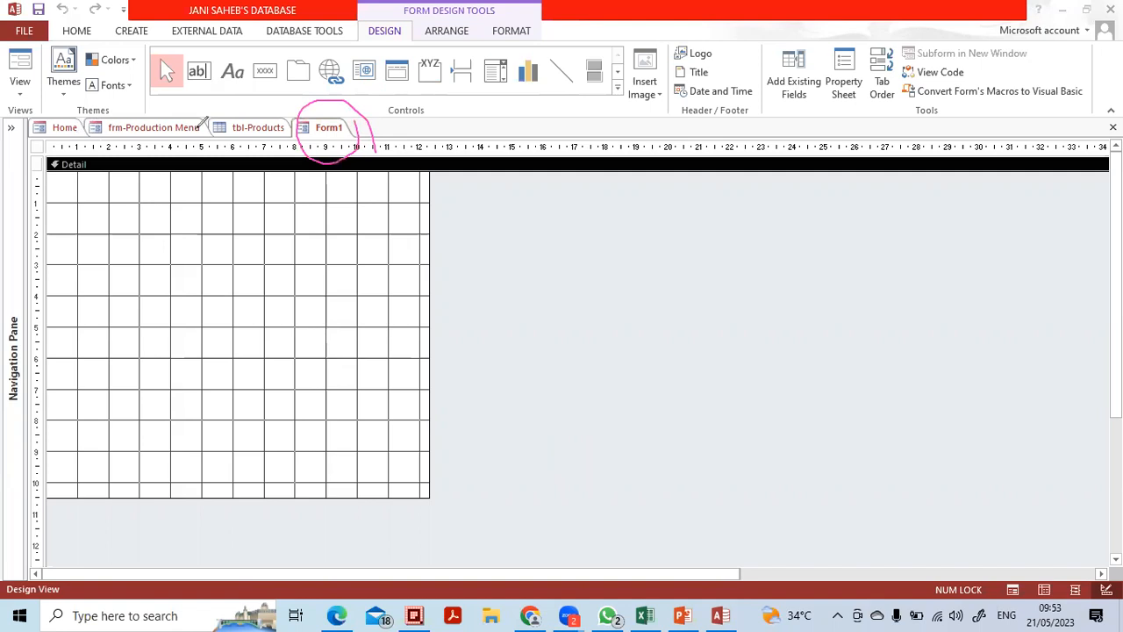
mouse_move(77, 109)
left_mouse_down()
mouse_move(54, 138)
mouse_move(93, 111)
mouse_move(81, 131)
mouse_move(208, 113)
left_mouse_up()
mouse_move(277, 111)
left_mouse_down()
mouse_move(210, 127)
mouse_move(268, 155)
mouse_move(279, 111)
left_mouse_up()
mouse_move(359, 133)
left_mouse_down()
mouse_move(333, 102)
mouse_move(300, 128)
mouse_move(337, 143)
mouse_move(27, 134)
left_mouse_up()
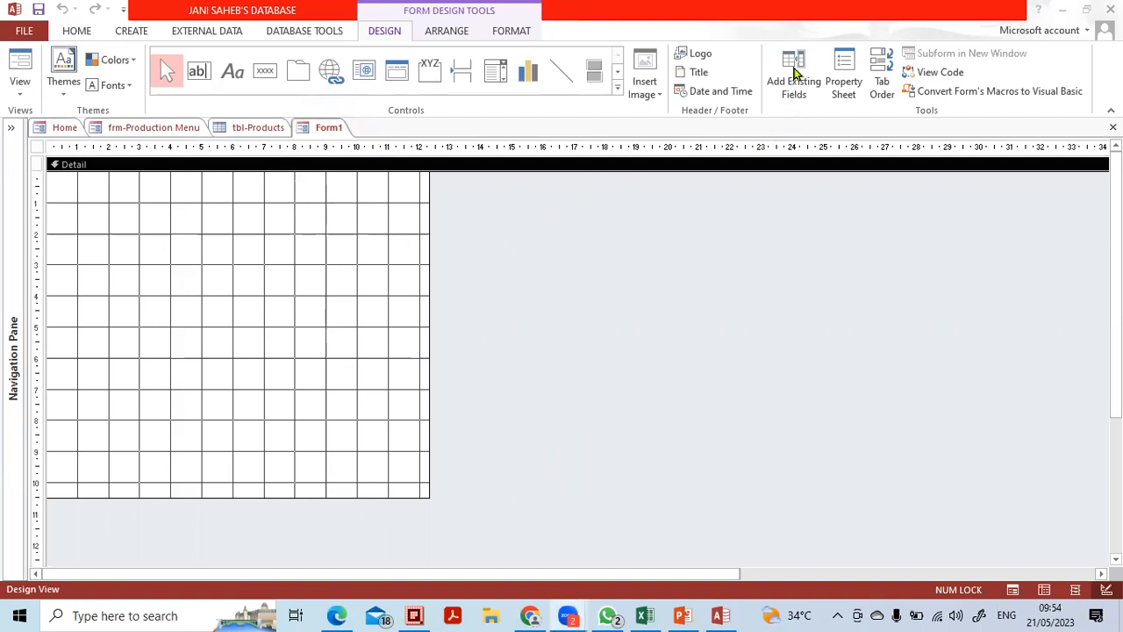
Show the existing fields of all tables for the new form and expand the tbl-Products field list
left_click(795, 77)
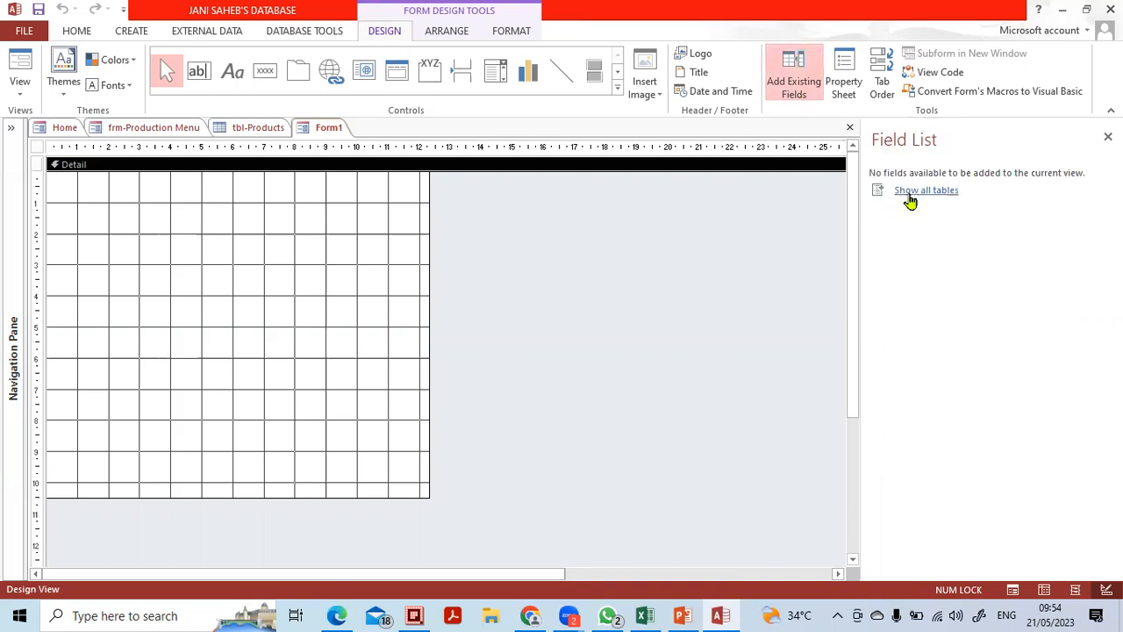
left_click(926, 191)
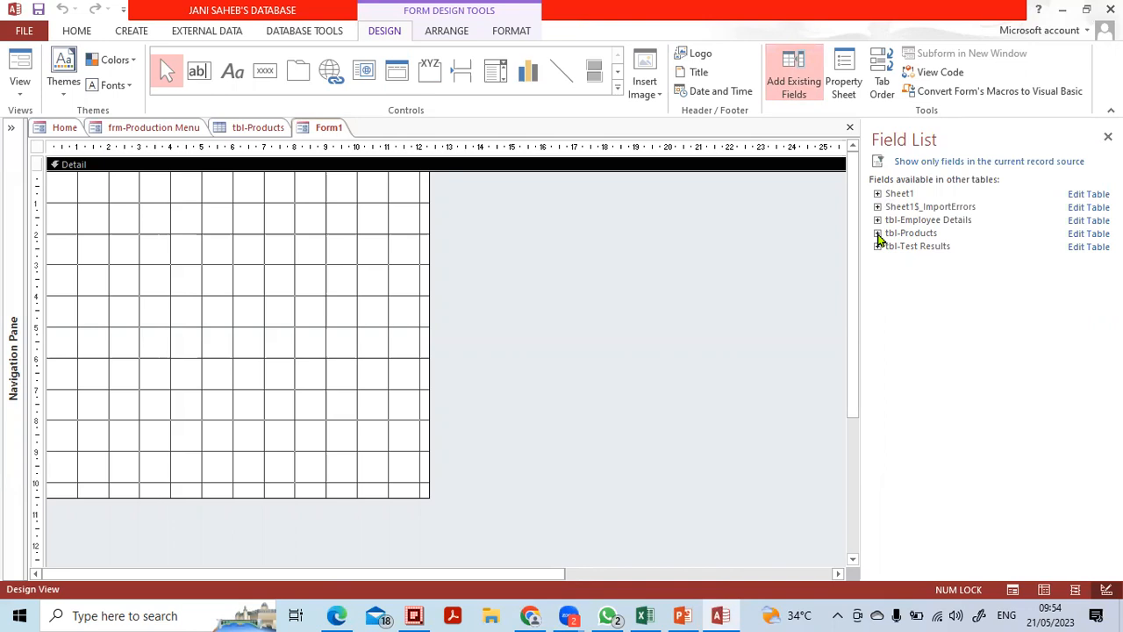
left_click(877, 233)
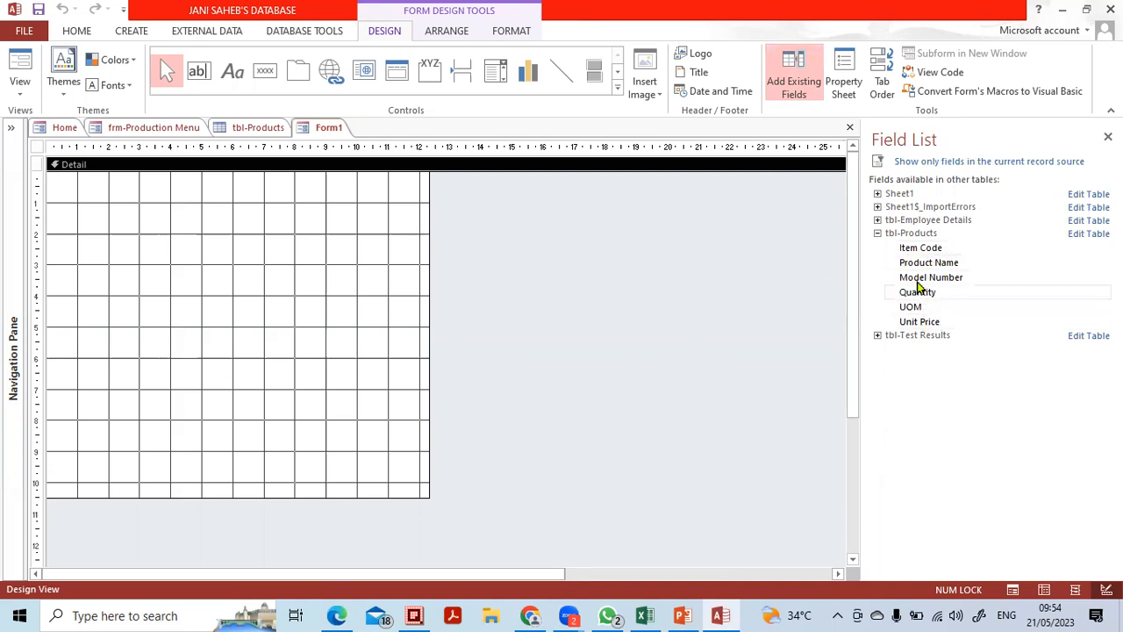
Add the Item Code, Product Name and Model Number fields one below another in the form's Detail section
left_click(898, 249)
left_click_drag(911, 252, 221, 244)
left_click(308, 286)
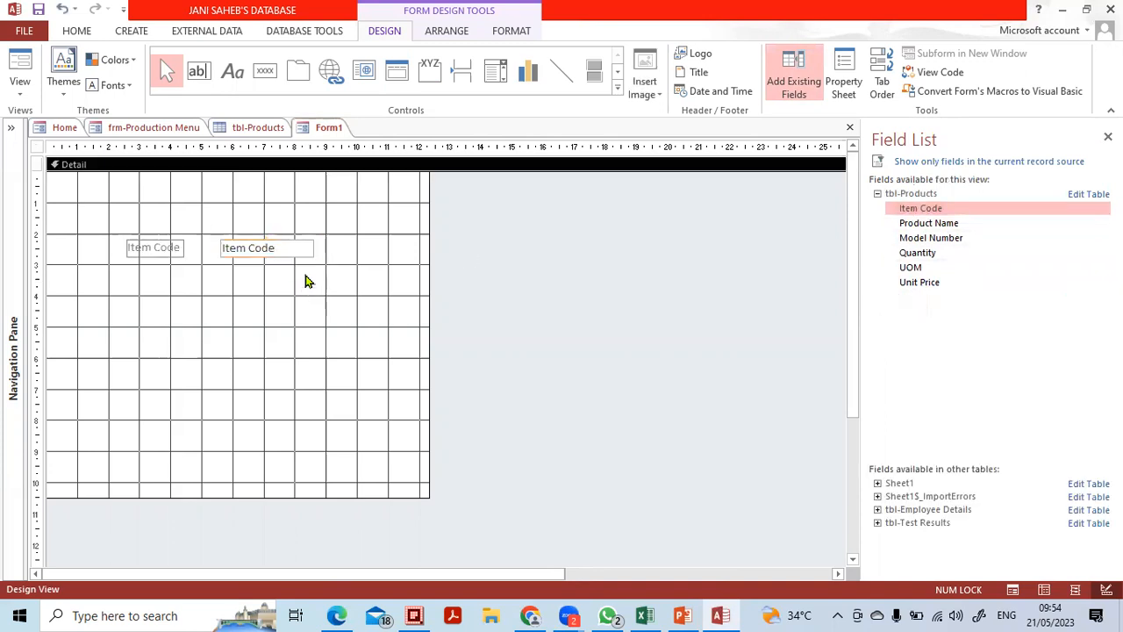
left_click_drag(930, 225, 221, 311)
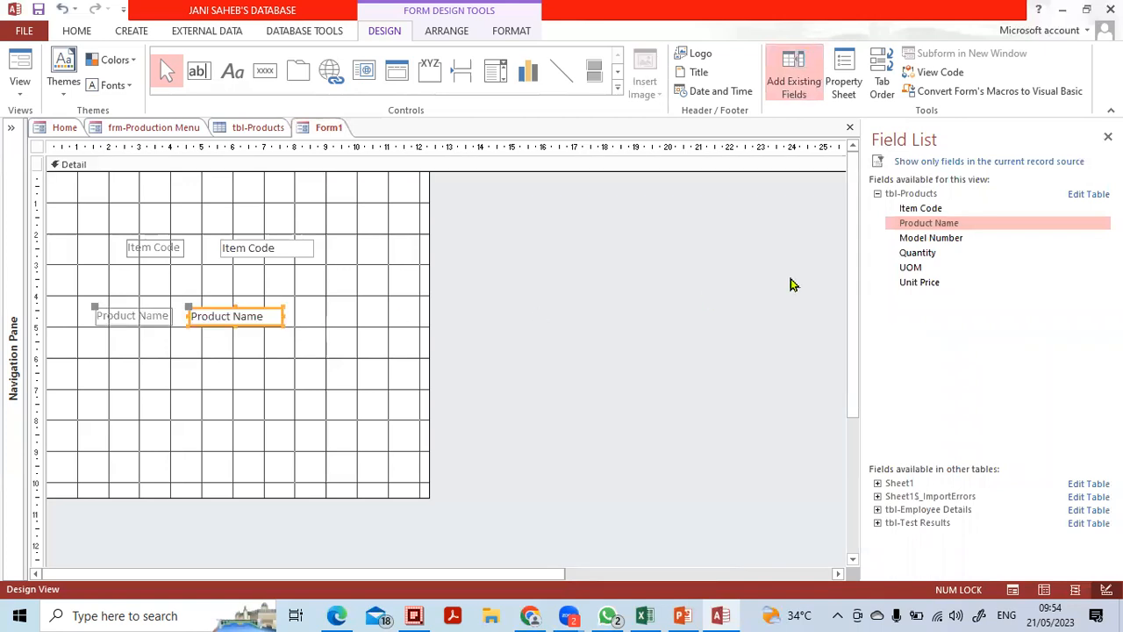
left_click_drag(903, 237, 180, 357)
Add the Quantity, UOM and Unit Price fields together below Model Number in the Detail section
left_click(929, 256)
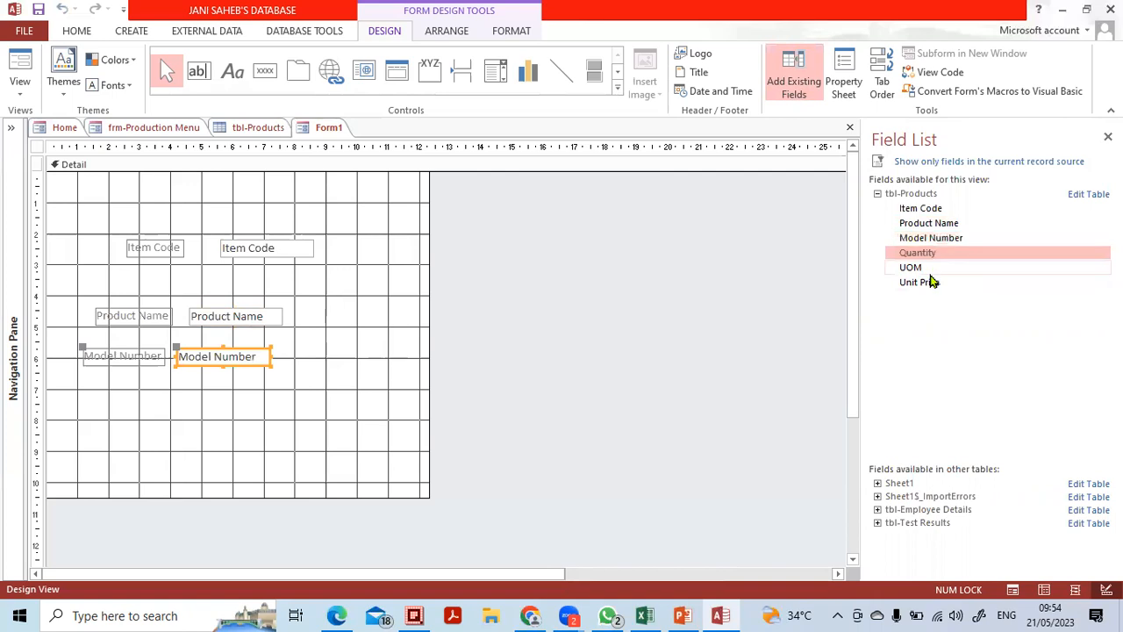
left_click(928, 284, "shift")
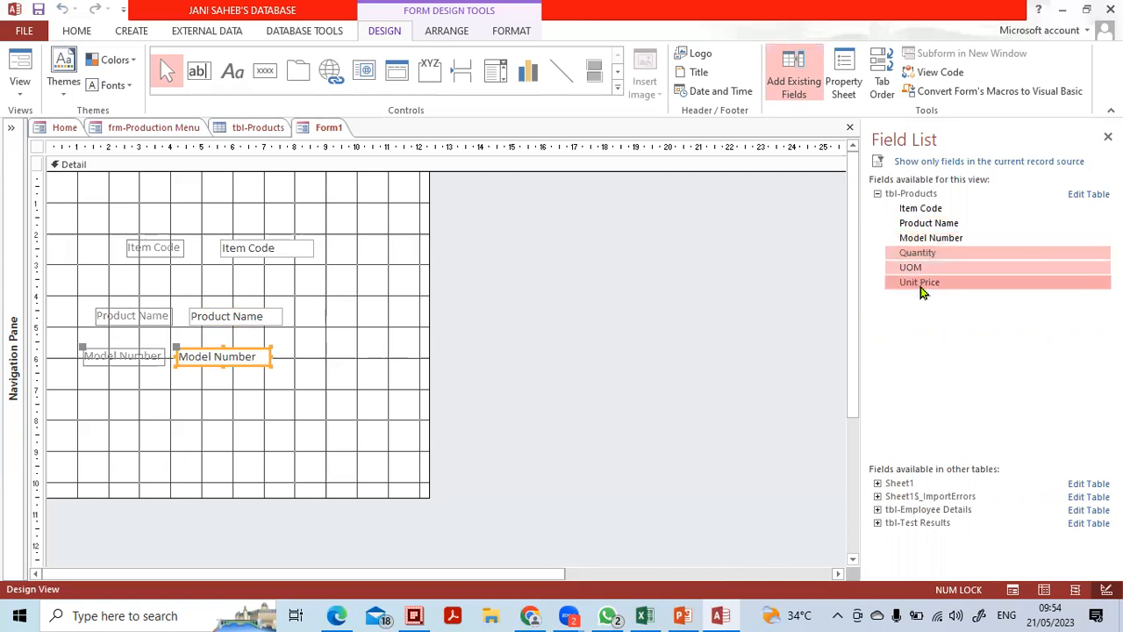
left_click_drag(921, 282, 201, 421)
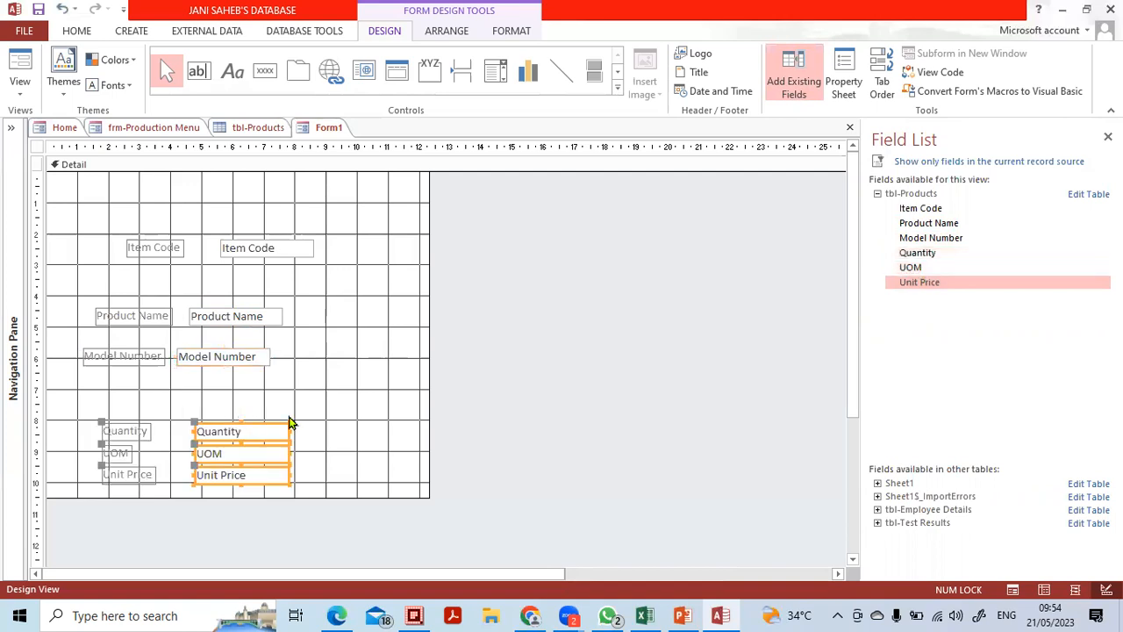
left_click(380, 379)
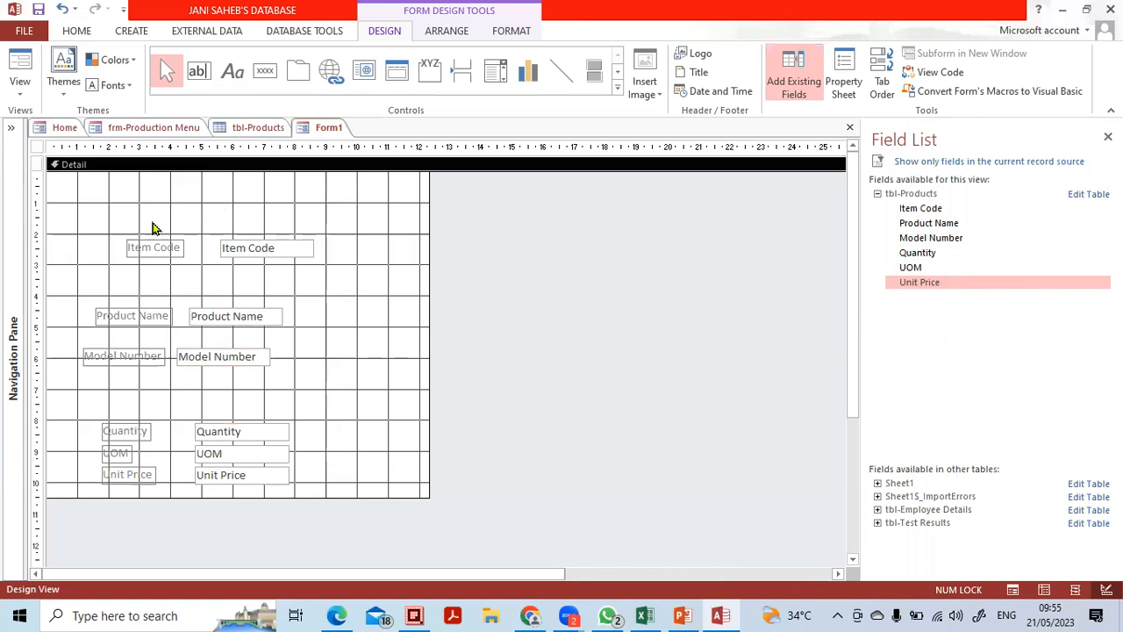
Select all six fields with their labels in the Detail section and align them left
left_click(70, 205)
left_click_drag(70, 204, 338, 494)
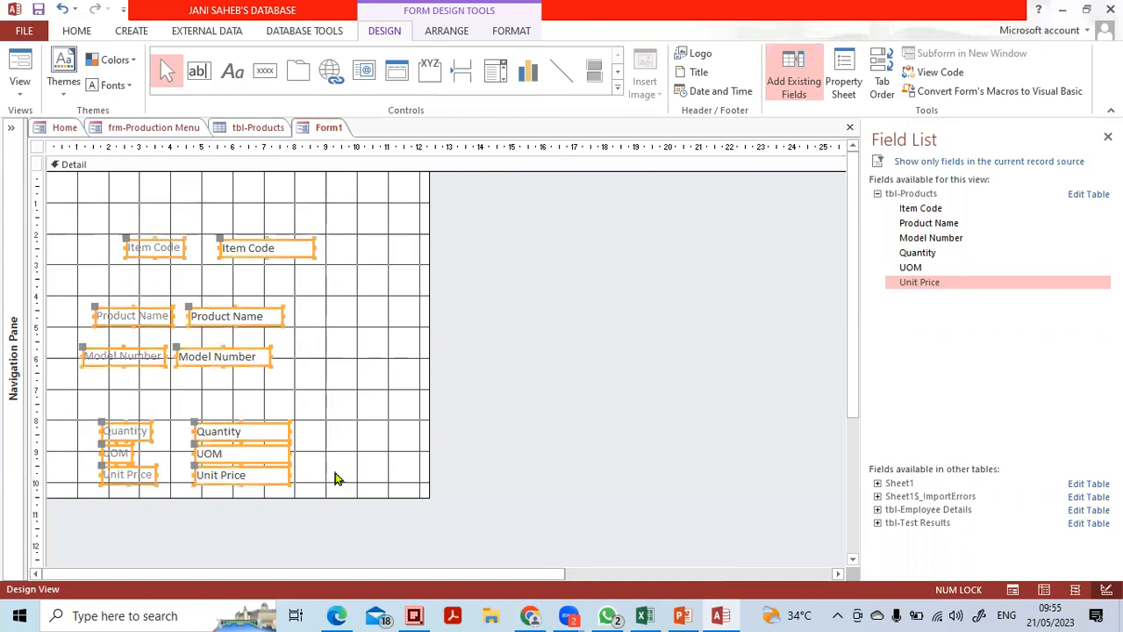
right_click(235, 320)
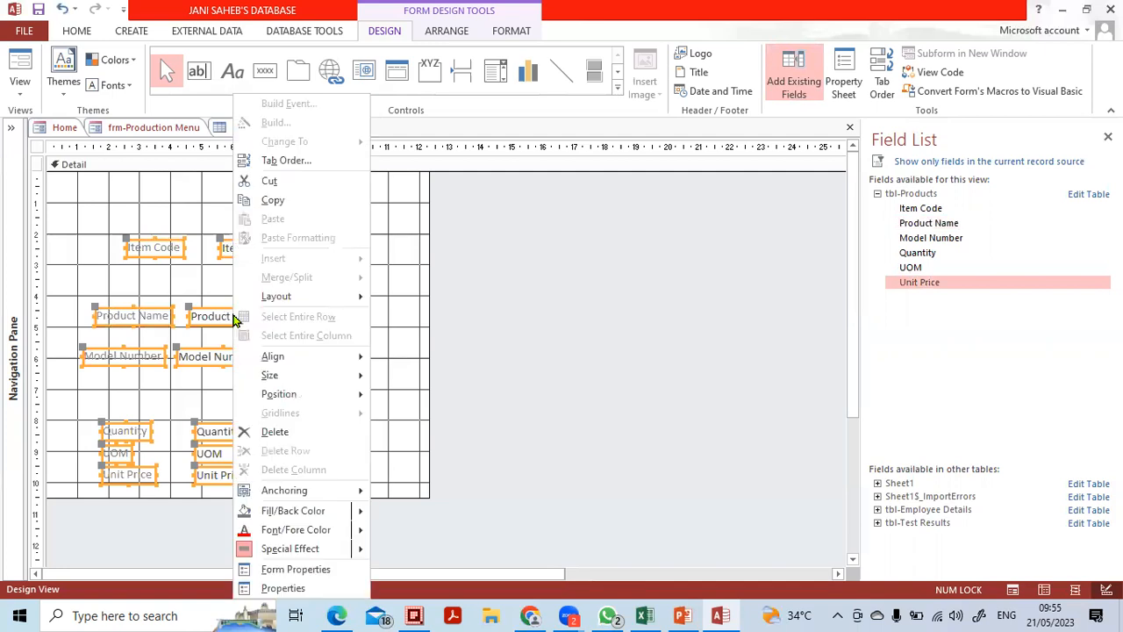
mouse_move(261, 357)
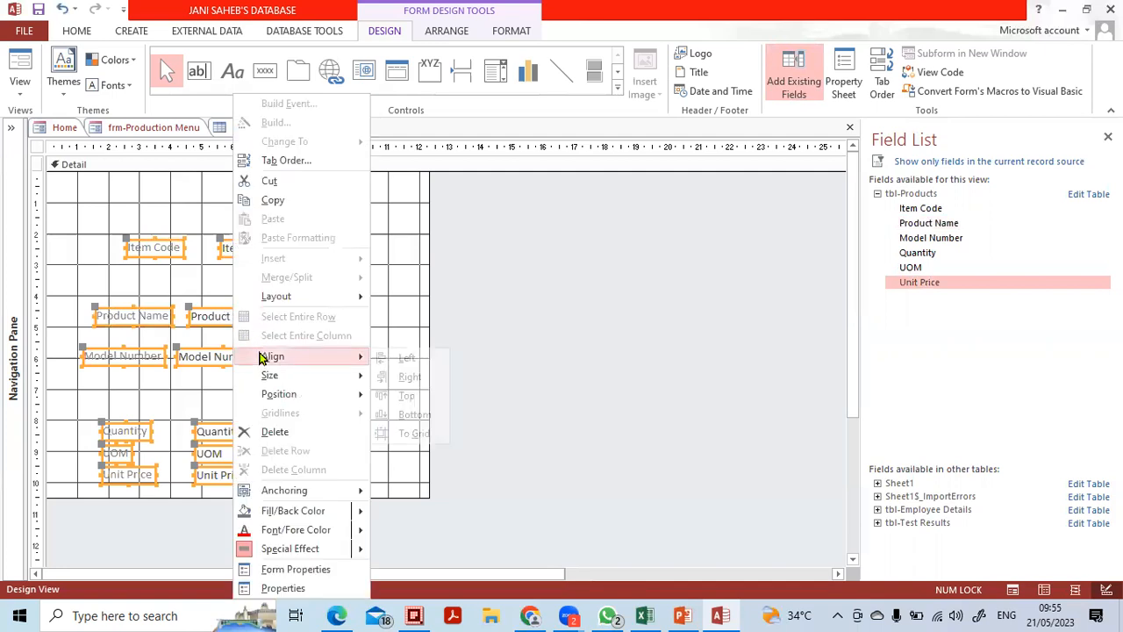
left_click(400, 357)
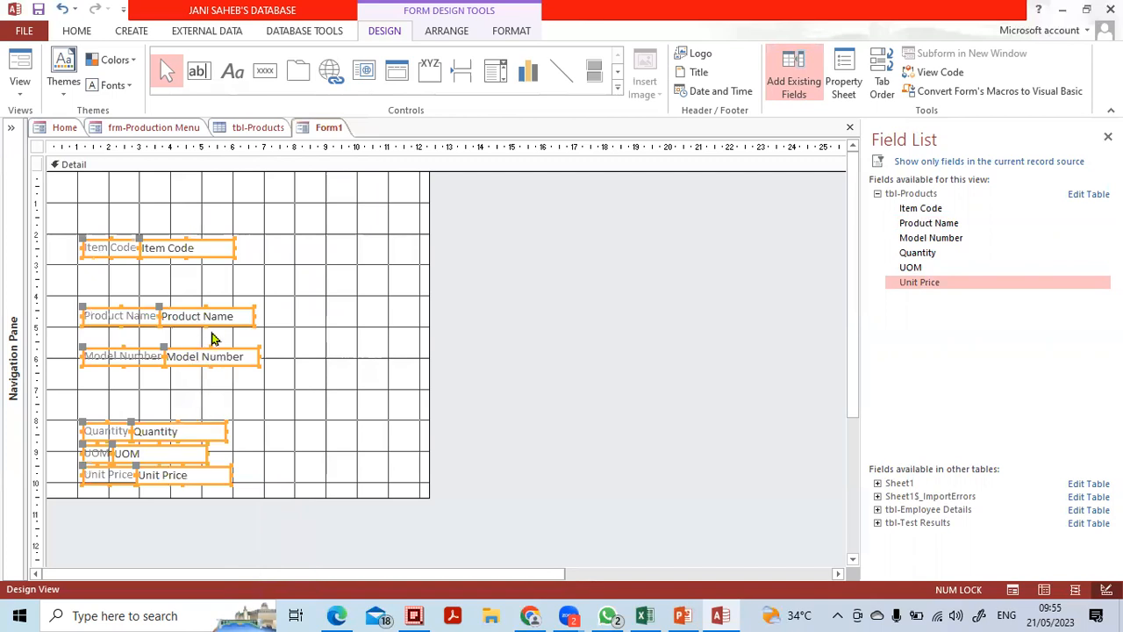
Align the selected fields and labels to the top so the rows close up beneath Item Code
right_click(216, 323)
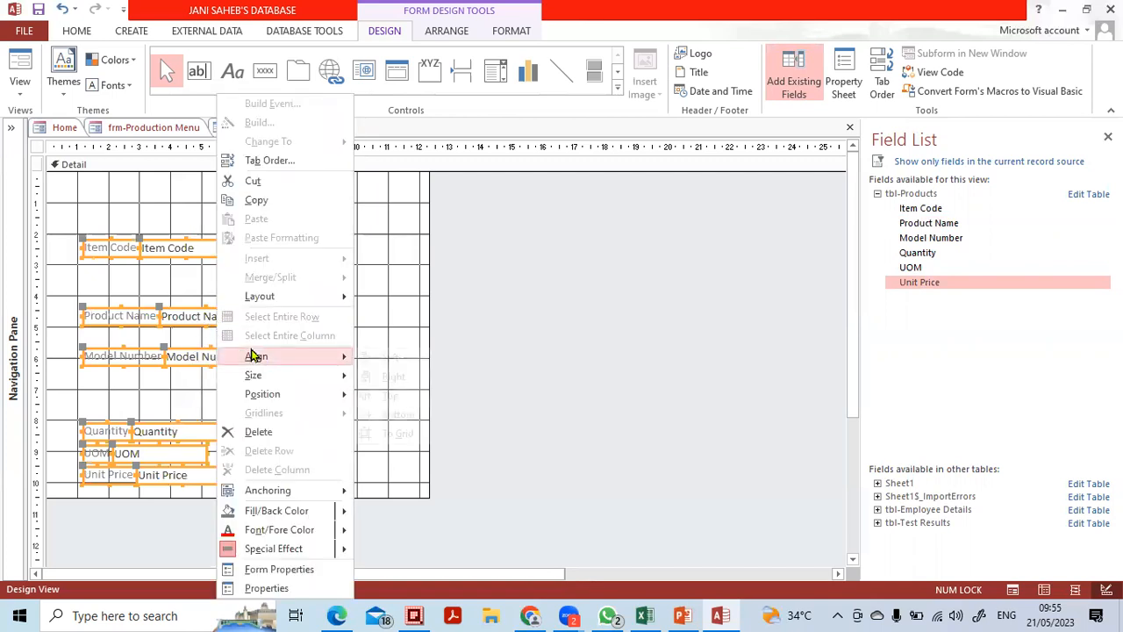
mouse_move(299, 356)
left_click(383, 395)
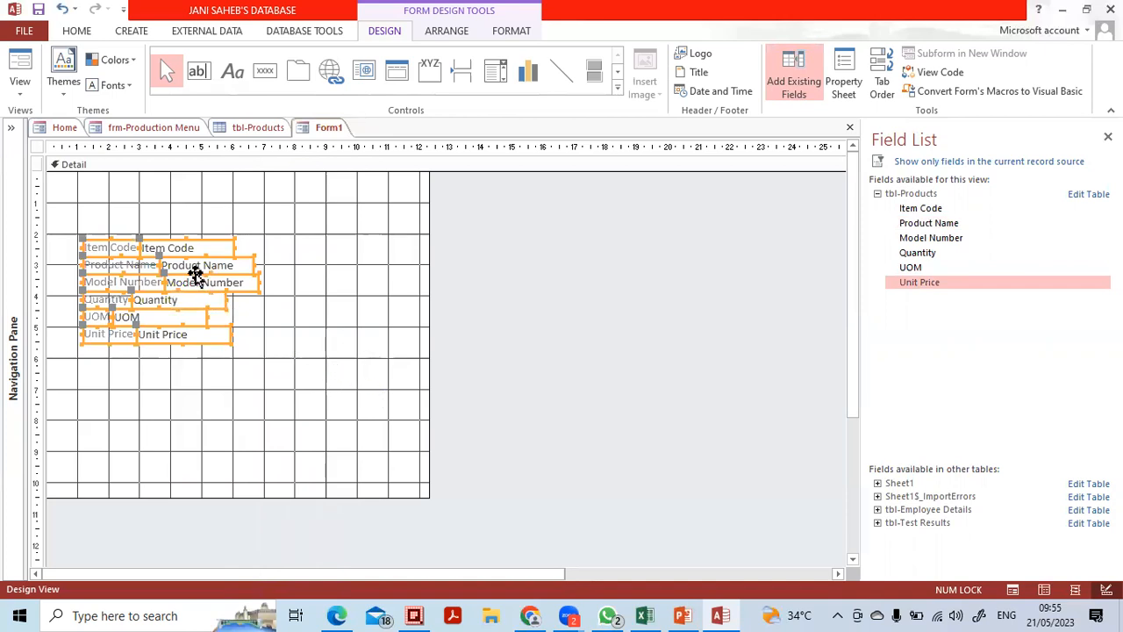
Resize all selected fields and labels to match the widest control
right_click(199, 281)
mouse_move(245, 381)
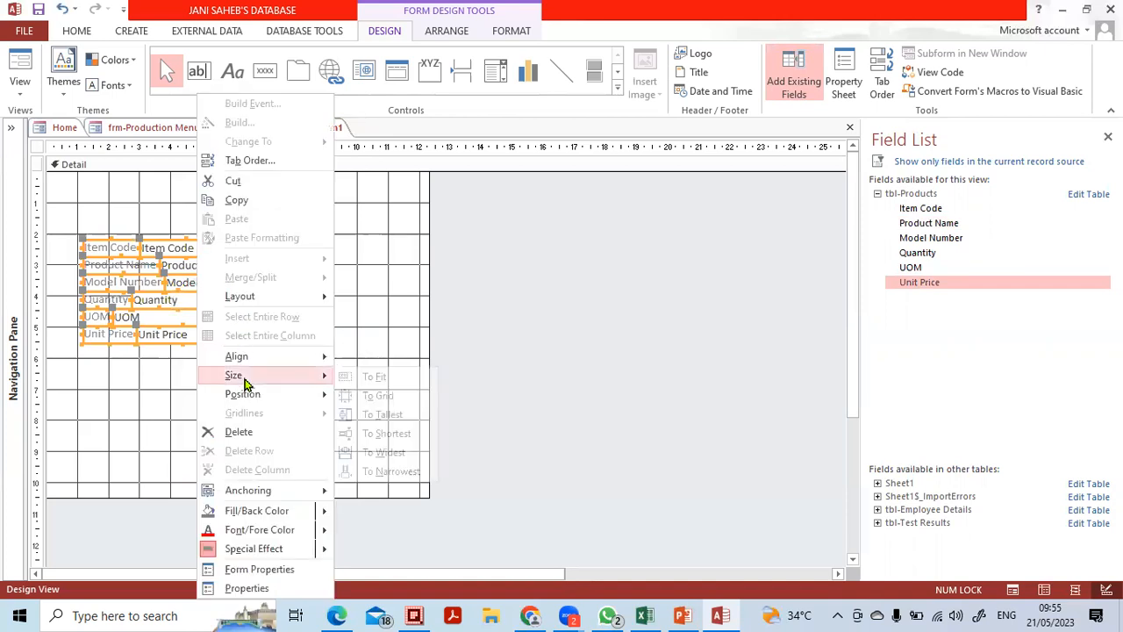
left_click(403, 452)
left_click(295, 362)
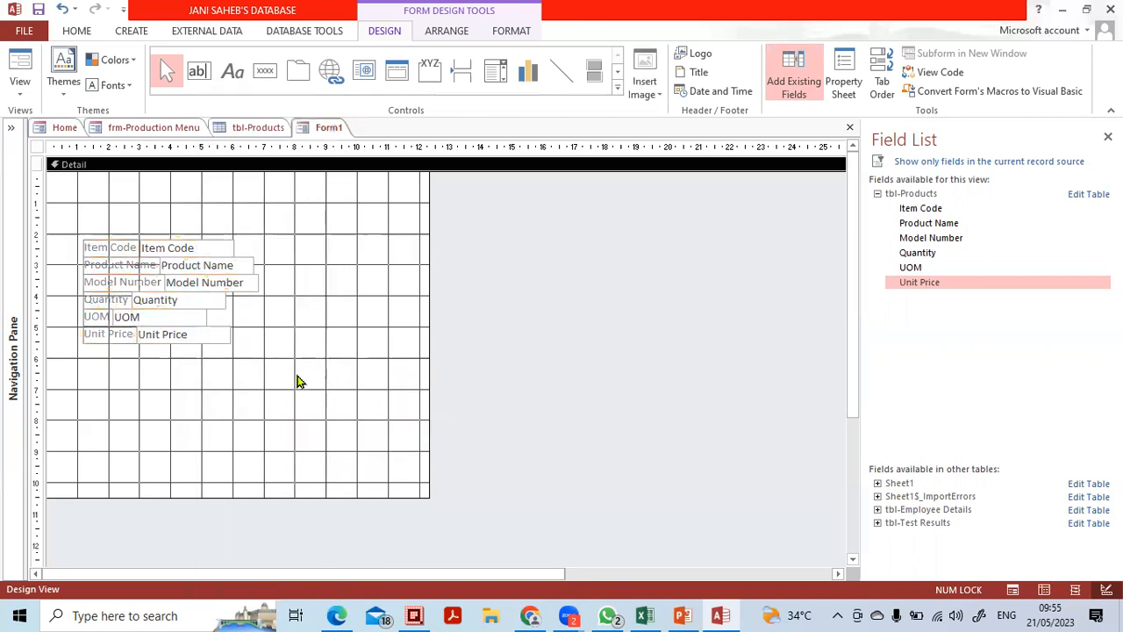
Move the whole block of fields and labels up and against the left edge of the Detail section
left_click(231, 364)
left_click_drag(165, 365, 63, 219)
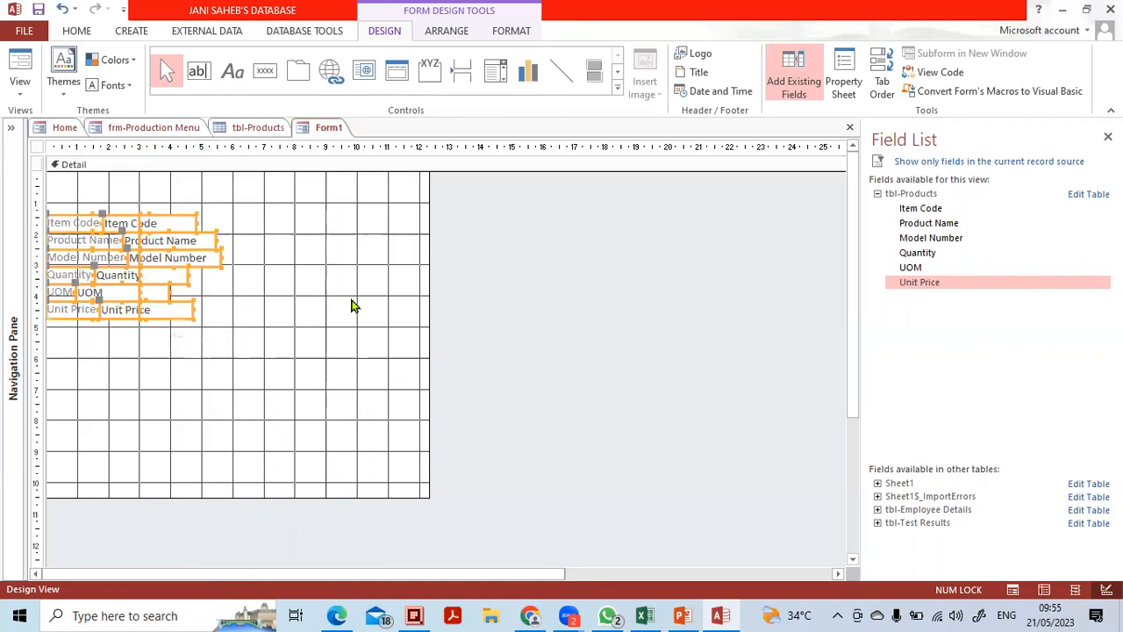
left_click(351, 306)
Move the Item Code and Product Name text boxes away from their labels to the 5 cm mark
left_click(156, 221)
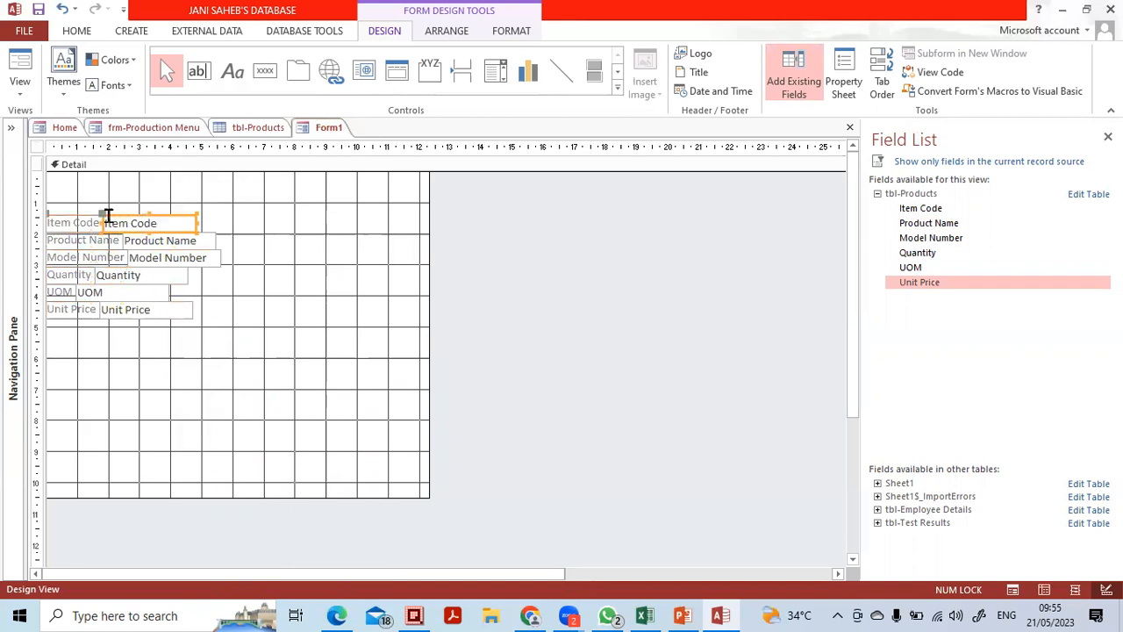
left_click_drag(104, 220, 203, 217)
left_click(261, 288)
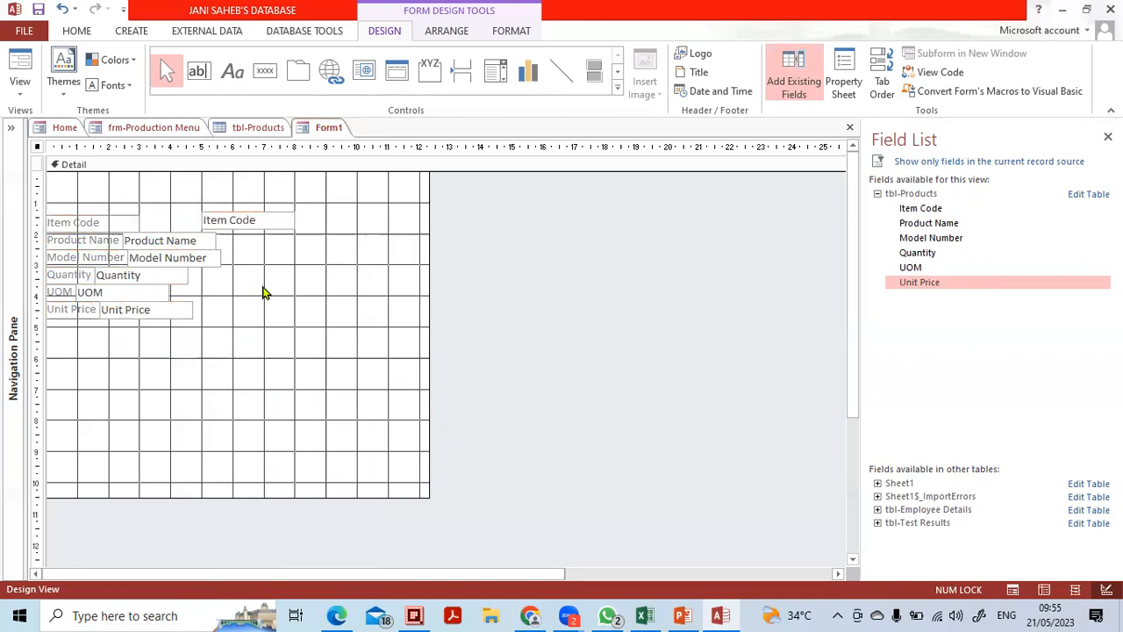
left_click(131, 237)
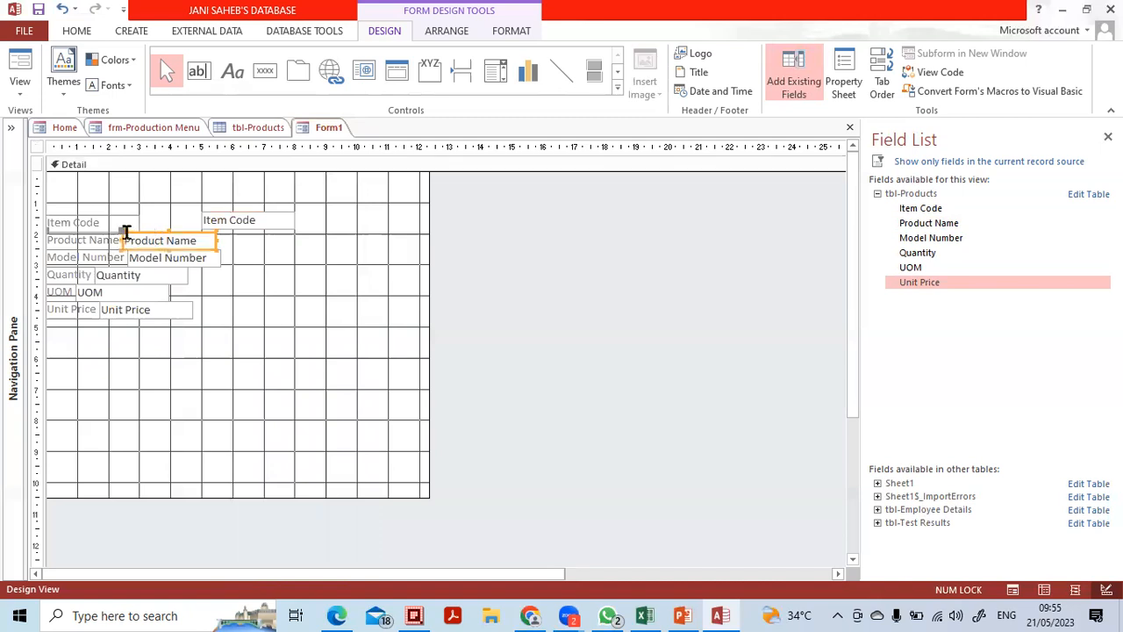
left_click_drag(123, 234, 204, 228)
left_click(172, 258)
left_click(147, 236)
left_click_drag(126, 228, 47, 233)
left_click(204, 235)
left_click_drag(202, 235, 202, 240)
Move the Model Number and Quantity text boxes away from their labels, beneath the Product Name text box
left_click(174, 258)
left_click_drag(129, 250, 212, 253)
left_click(292, 350)
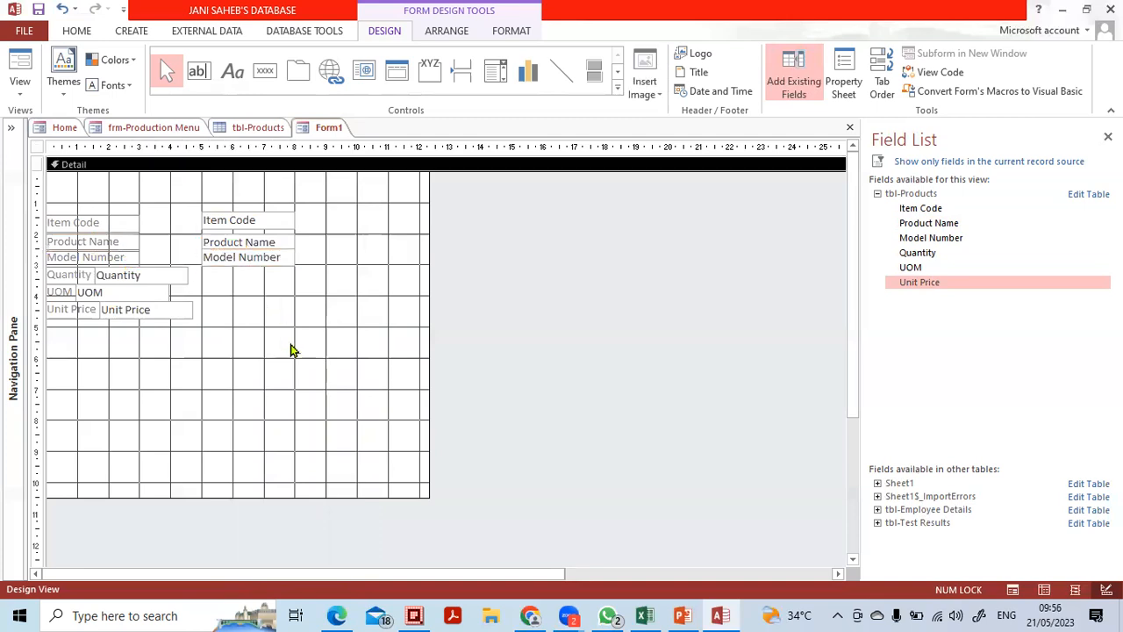
left_click(166, 274)
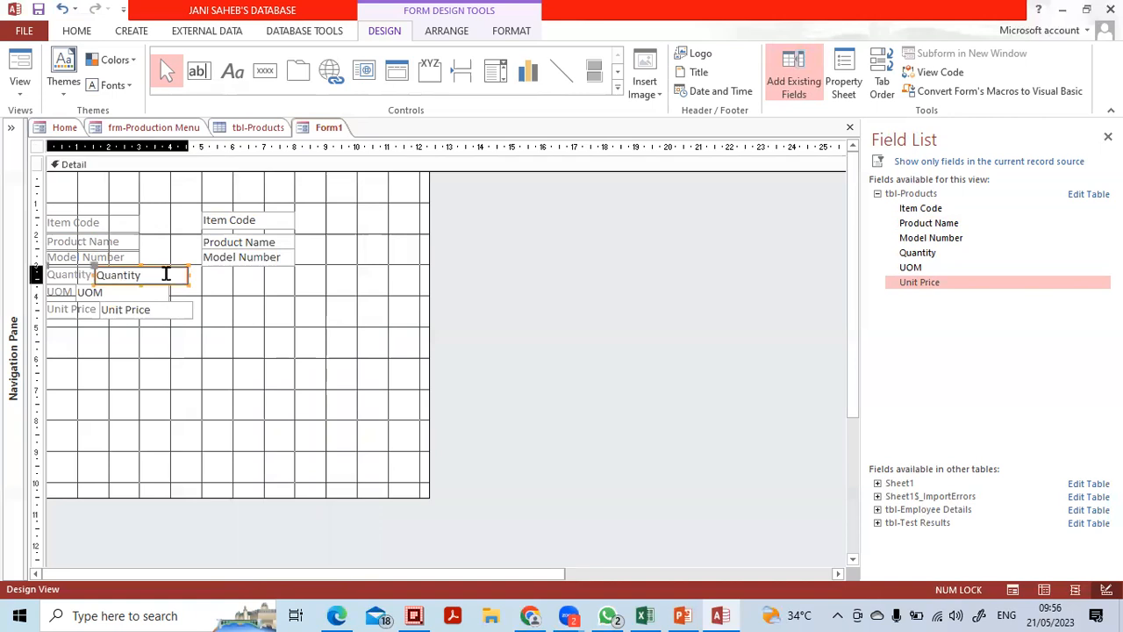
left_click_drag(95, 267, 200, 264)
Move the UOM and Unit Price text boxes beneath Quantity, keeping the UOM label in the label column
left_click(114, 288)
left_click_drag(81, 286, 199, 290)
left_click(99, 311)
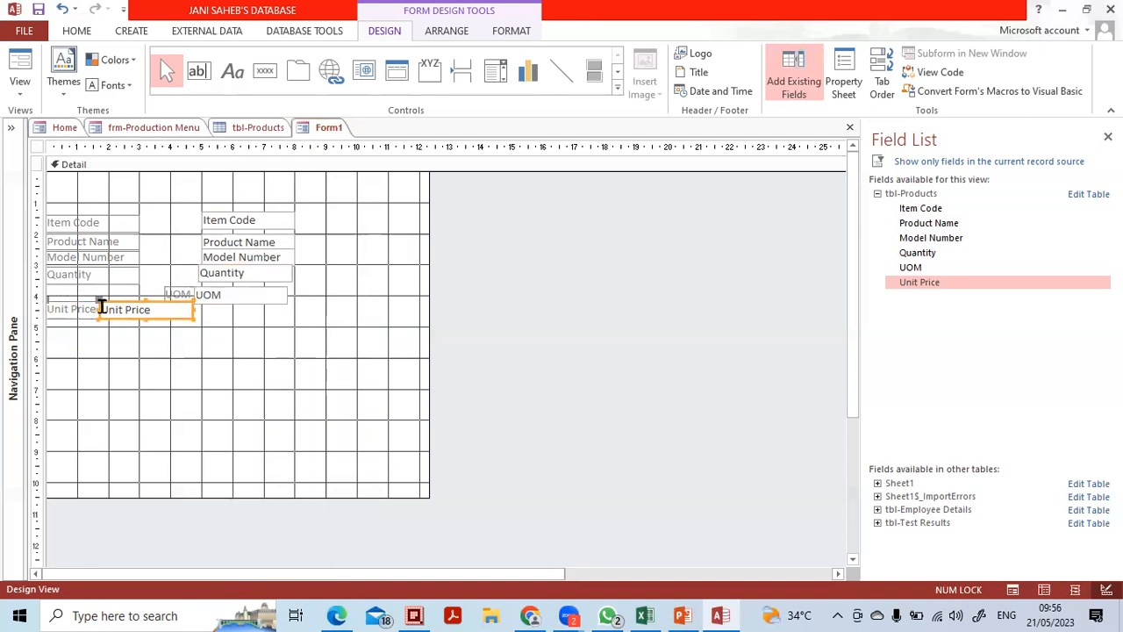
left_click_drag(100, 300, 197, 308)
left_click(172, 294)
left_click_drag(83, 293, 52, 287)
Set the Back Color of all six labels to the lightest green theme colour
left_click_drag(152, 386, 45, 201)
left_click(158, 404)
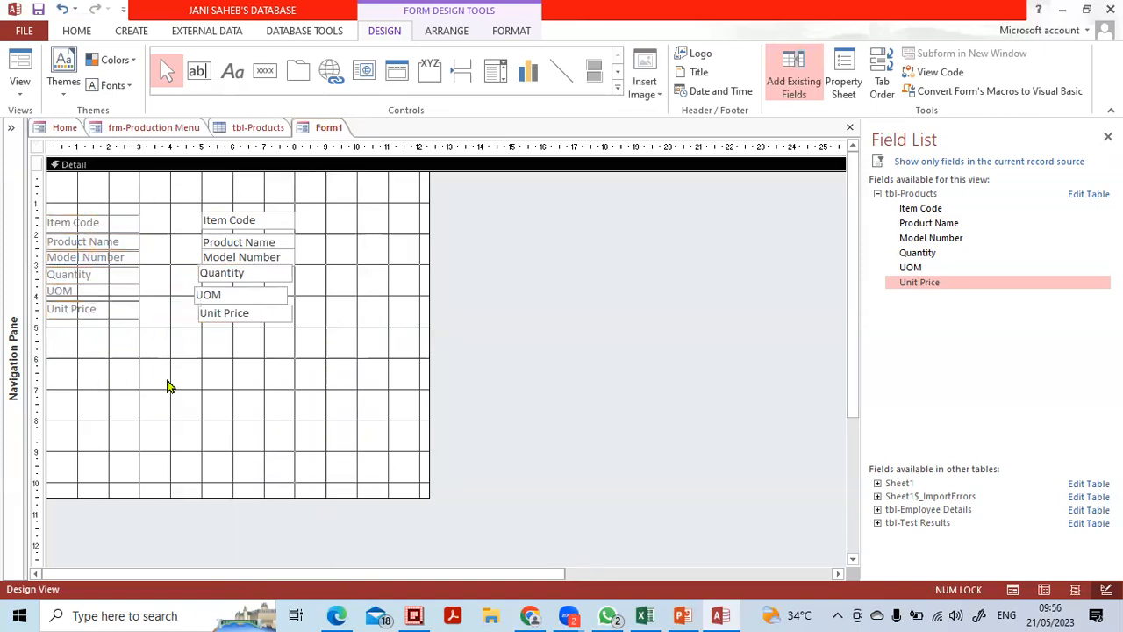
left_click_drag(159, 361, 14, 228)
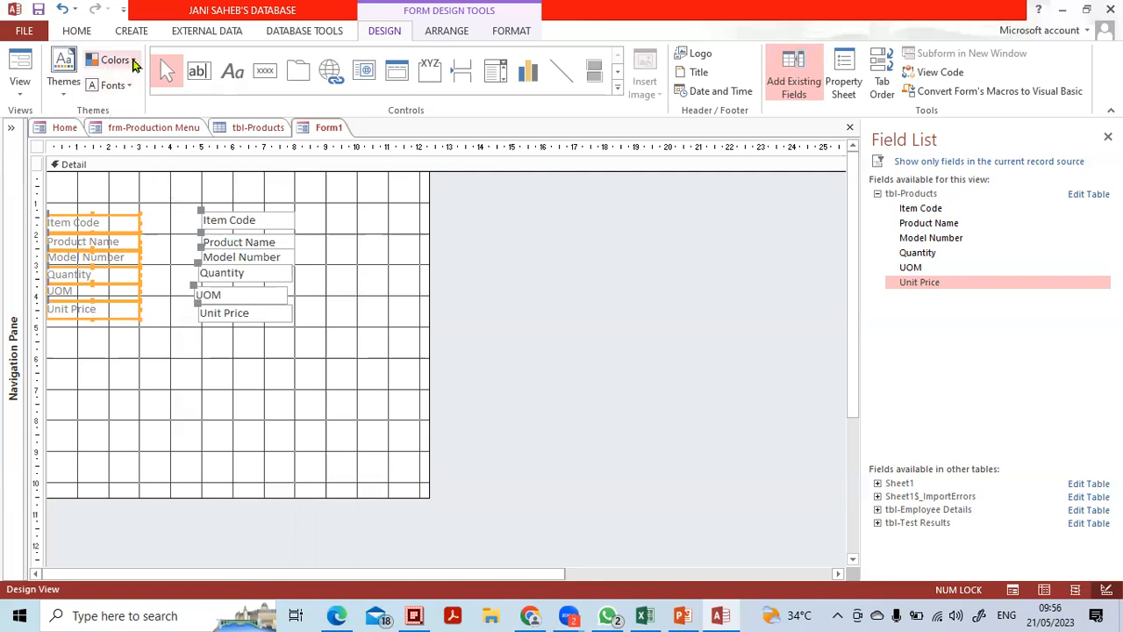
left_click(132, 62)
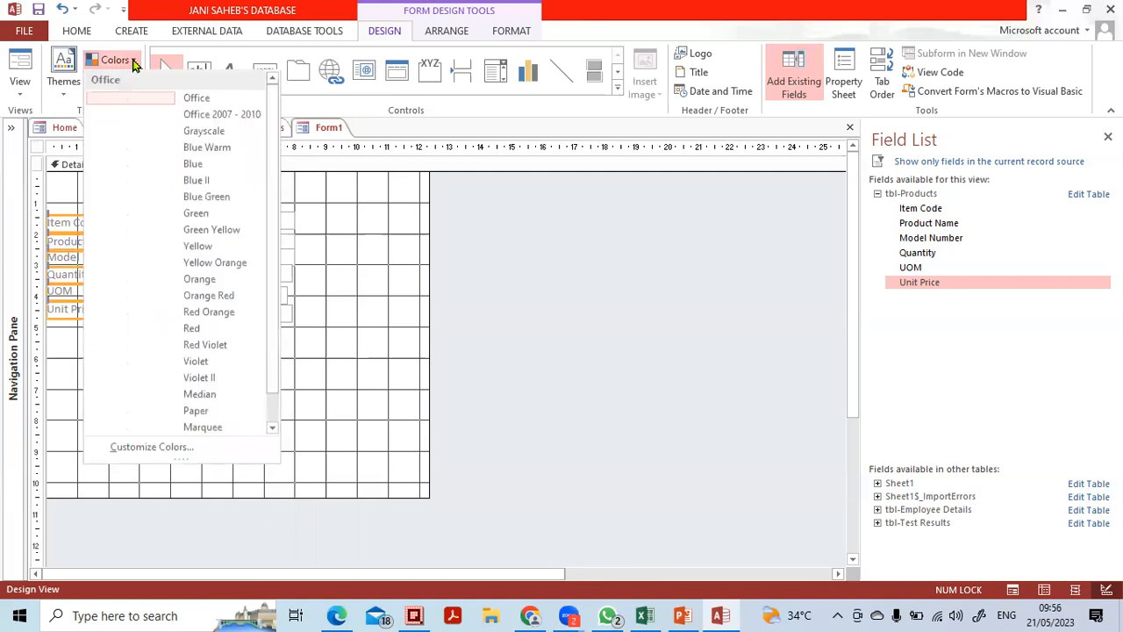
left_click(342, 256)
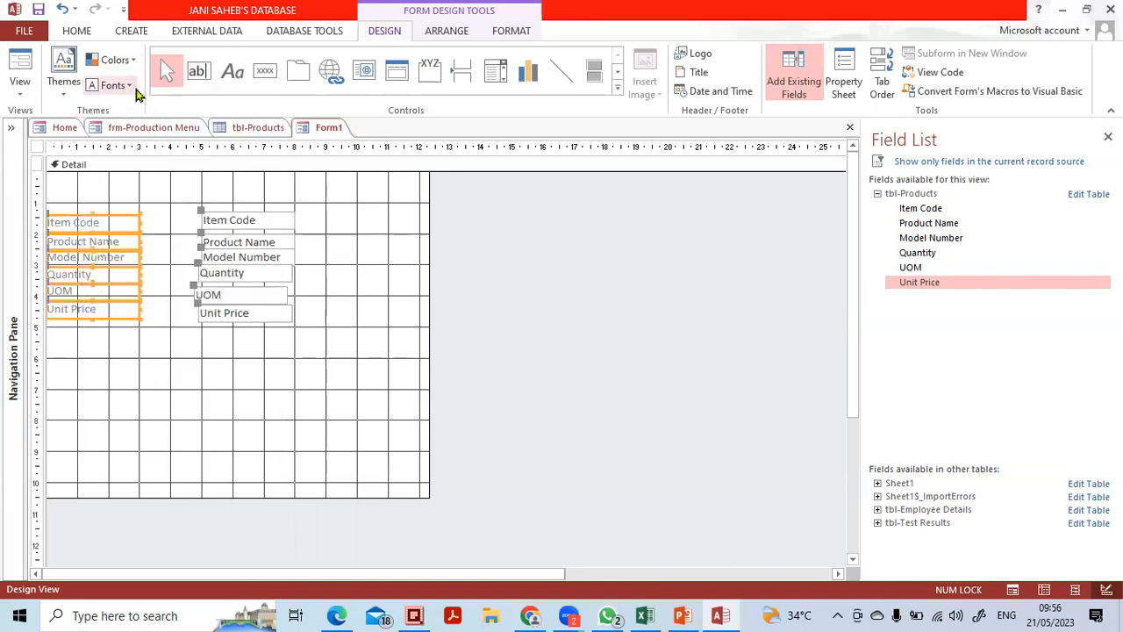
left_click_drag(117, 235, 118, 235)
right_click(117, 236)
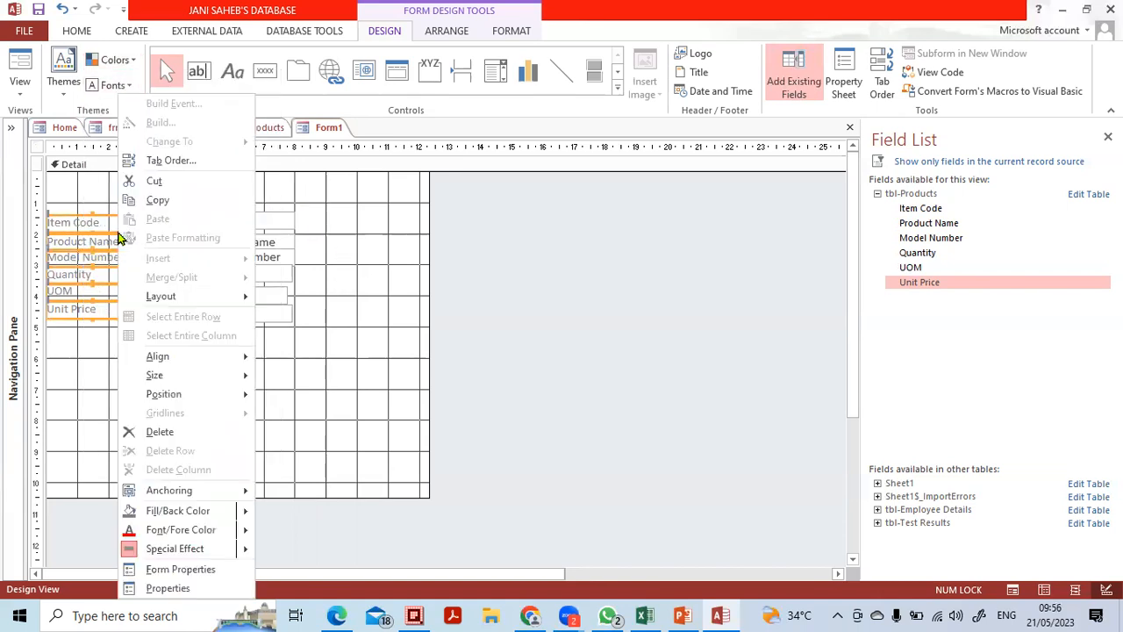
left_click(188, 587)
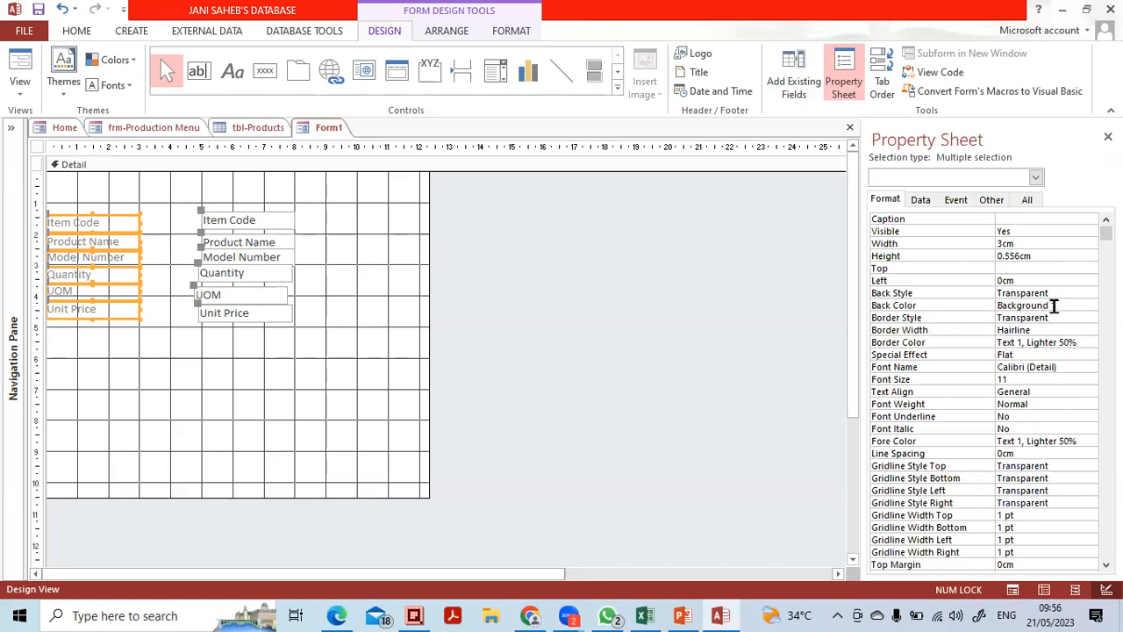
left_click(1057, 307)
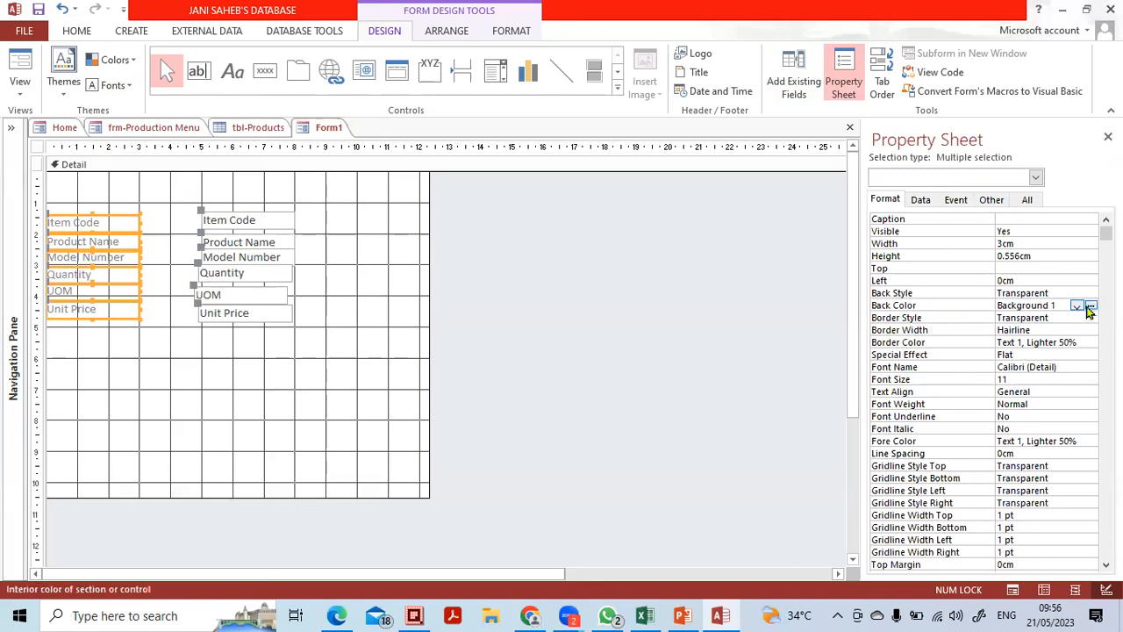
left_click(1076, 305)
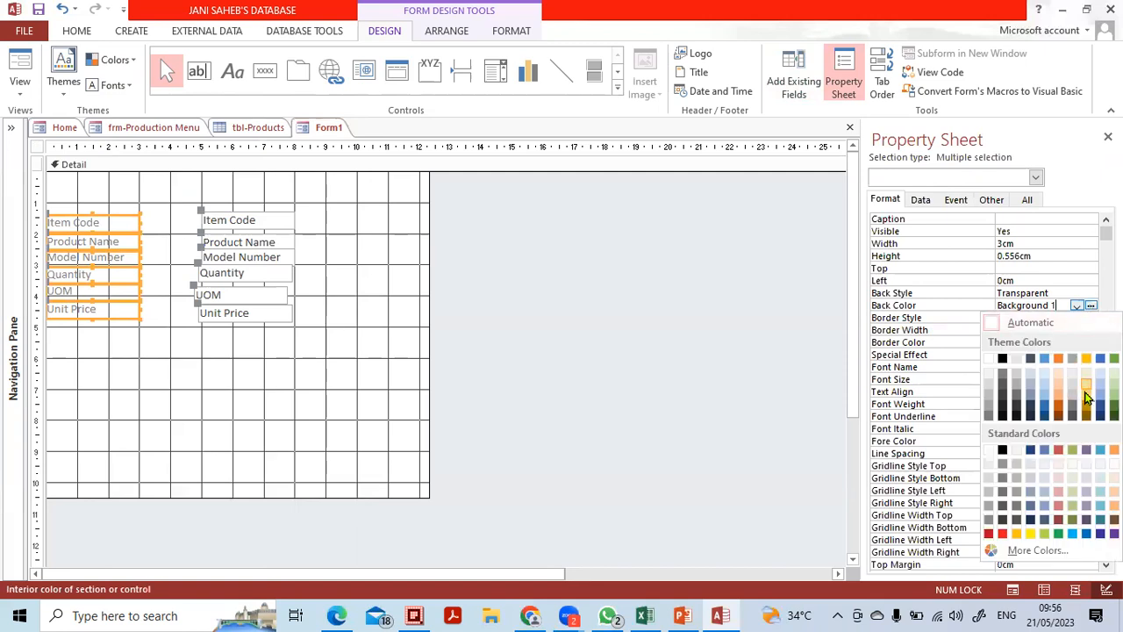
left_click(1113, 373)
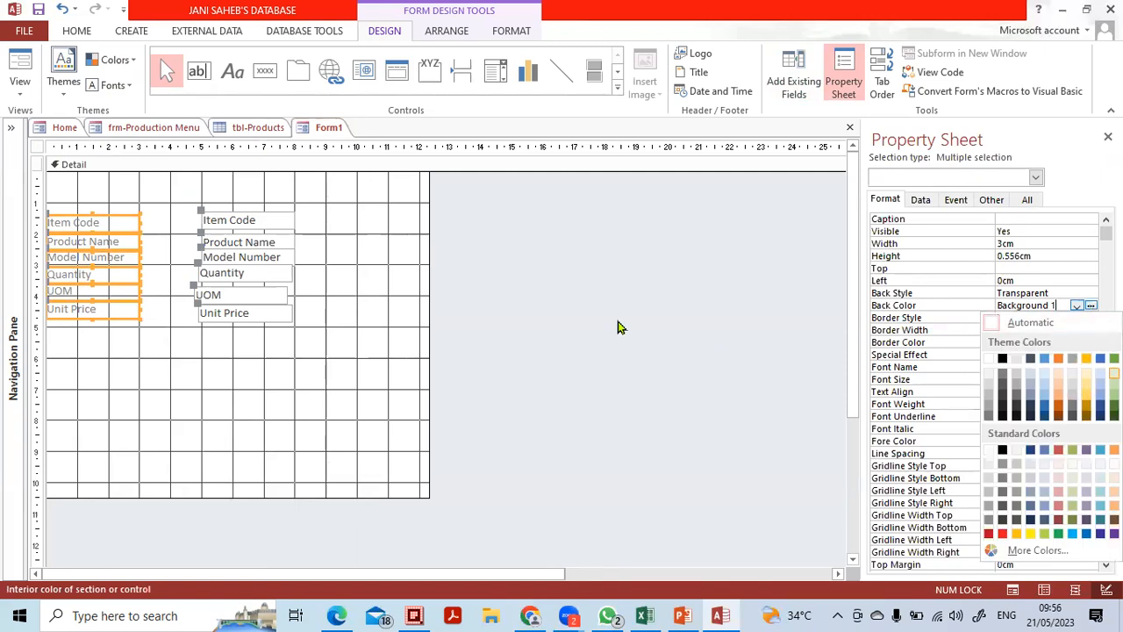
left_click(397, 364)
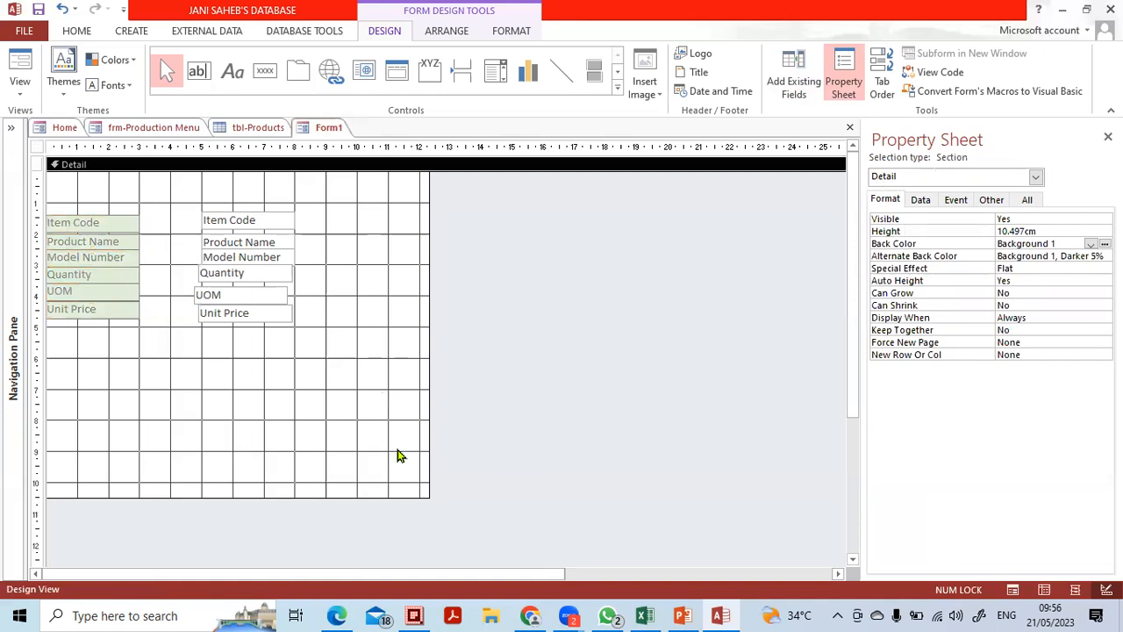
Align the six text boxes to the left with one another
left_click(283, 434)
left_click(253, 383)
left_click_drag(339, 365, 181, 211)
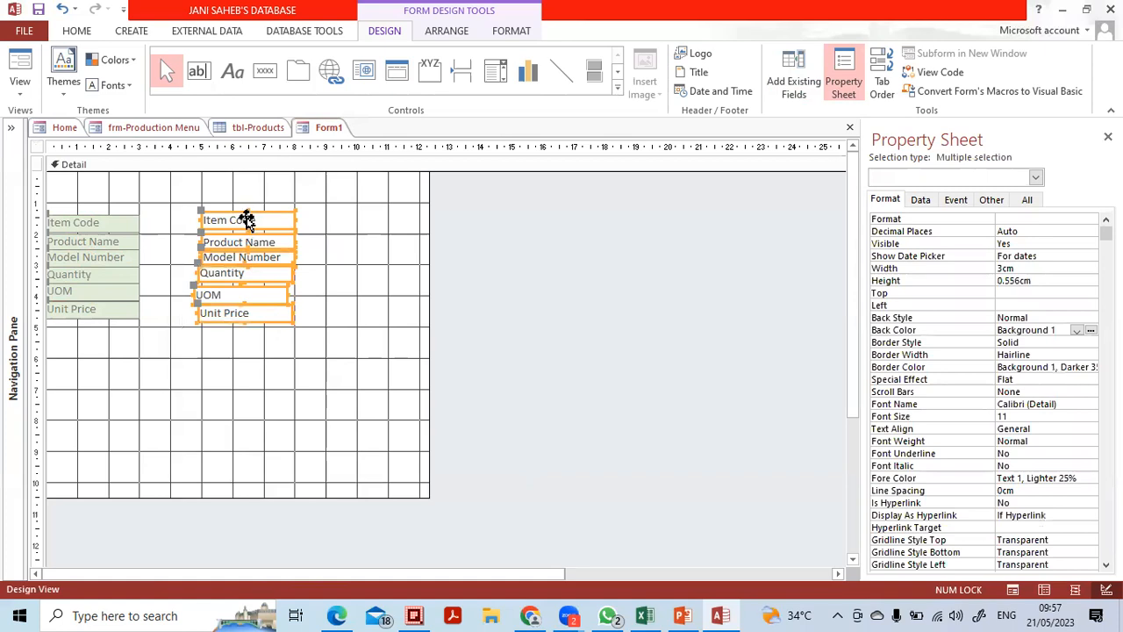
right_click(246, 219)
mouse_move(305, 370)
left_click(399, 359)
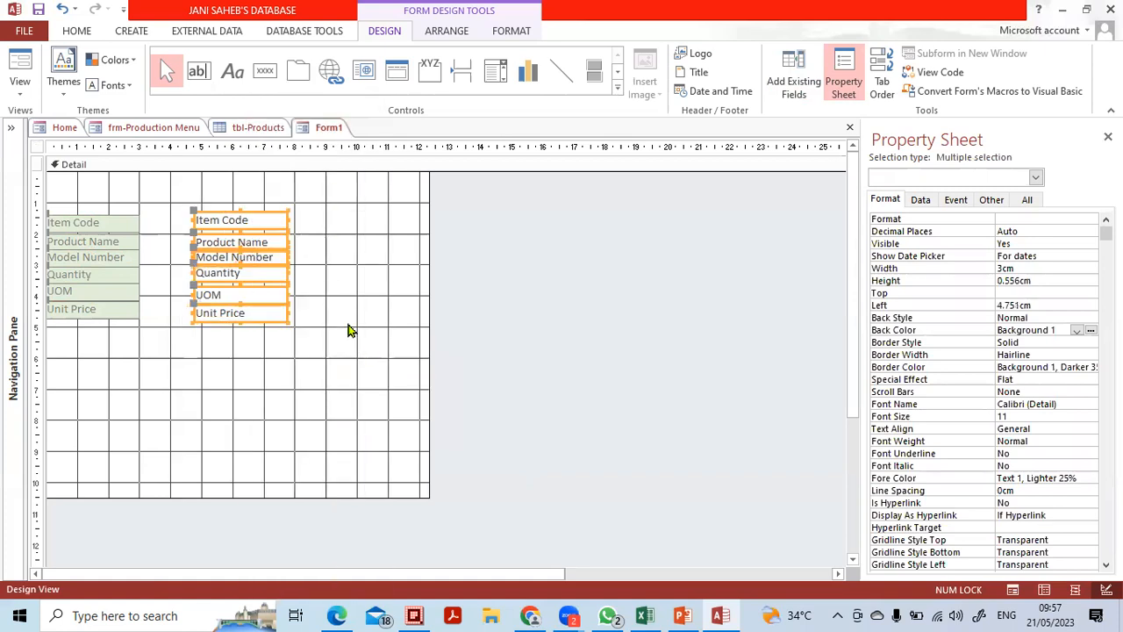
Widen the six text boxes leftward until they start just beside the label column
left_click(349, 328)
left_click_drag(341, 337, 148, 221)
left_click(206, 373)
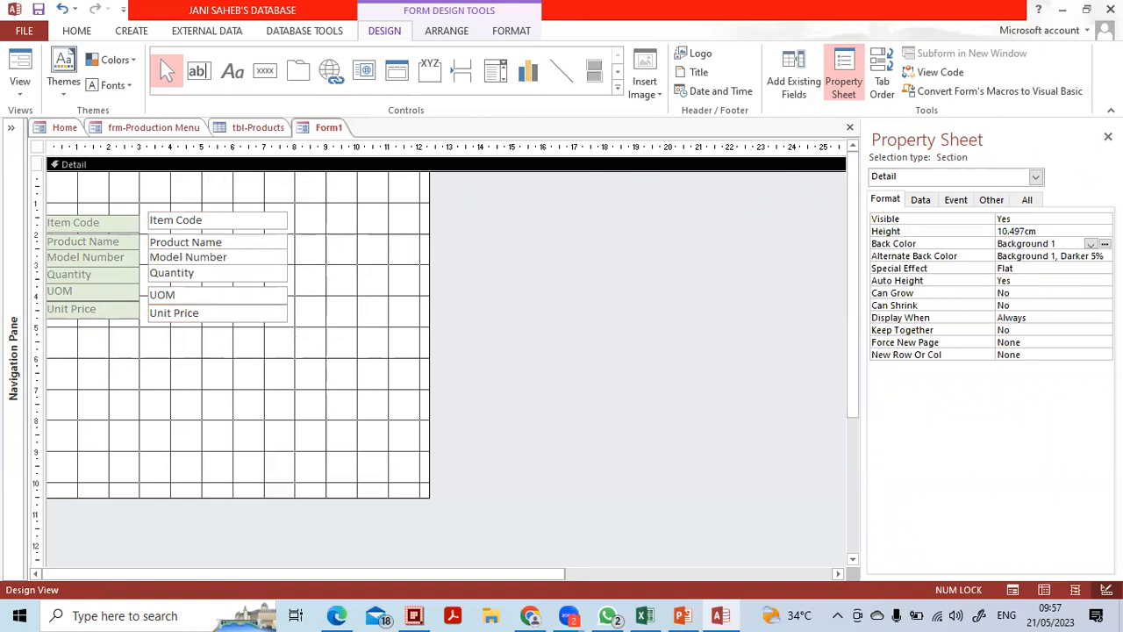
Close the form and save it as "frm-product data entry-Temp2"
left_click(1107, 137)
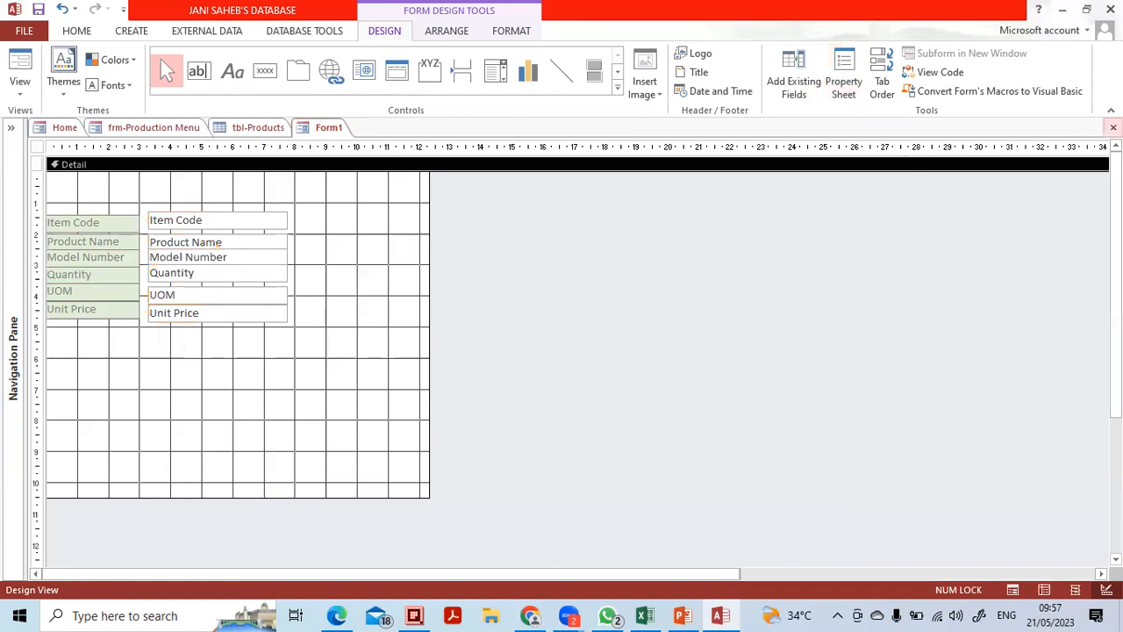
left_click(1113, 127)
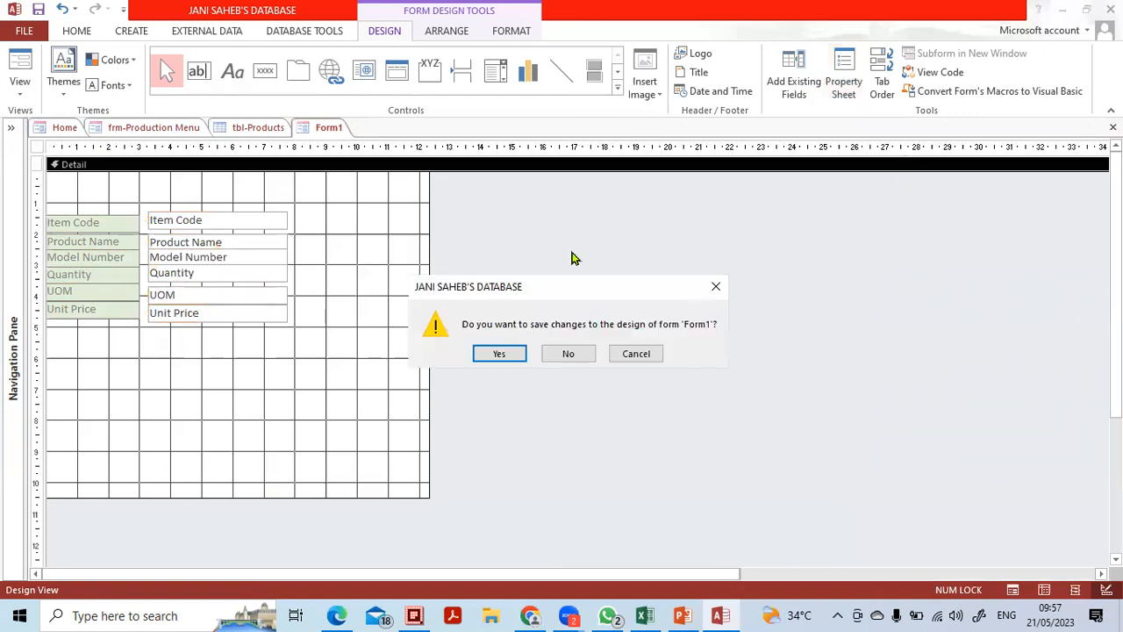
left_click(500, 353)
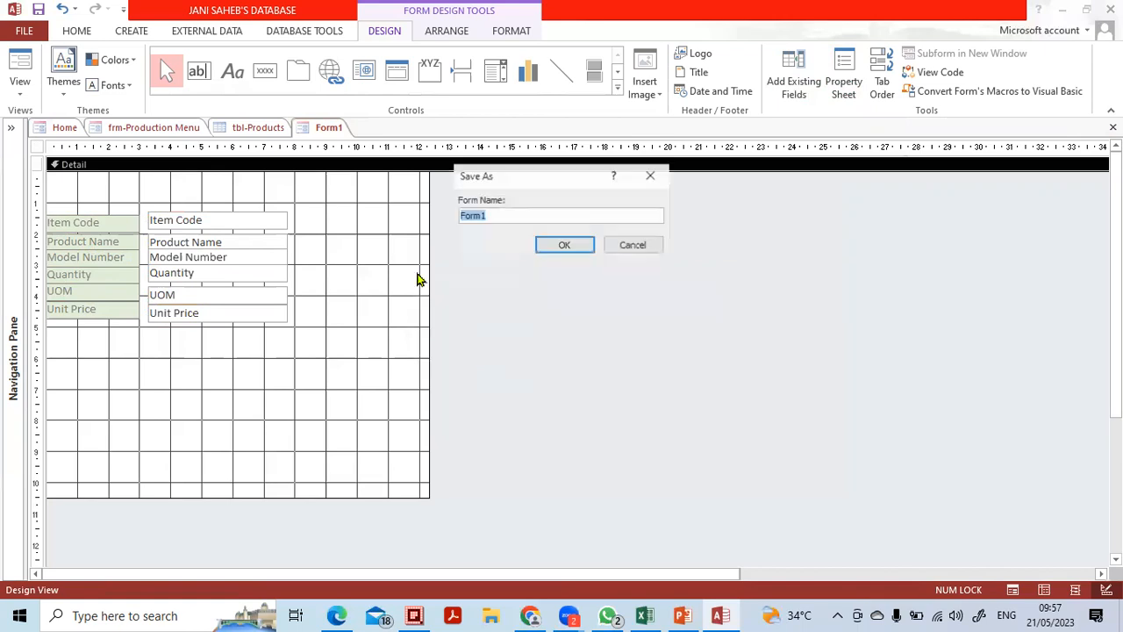
type("frm-product data entry-")
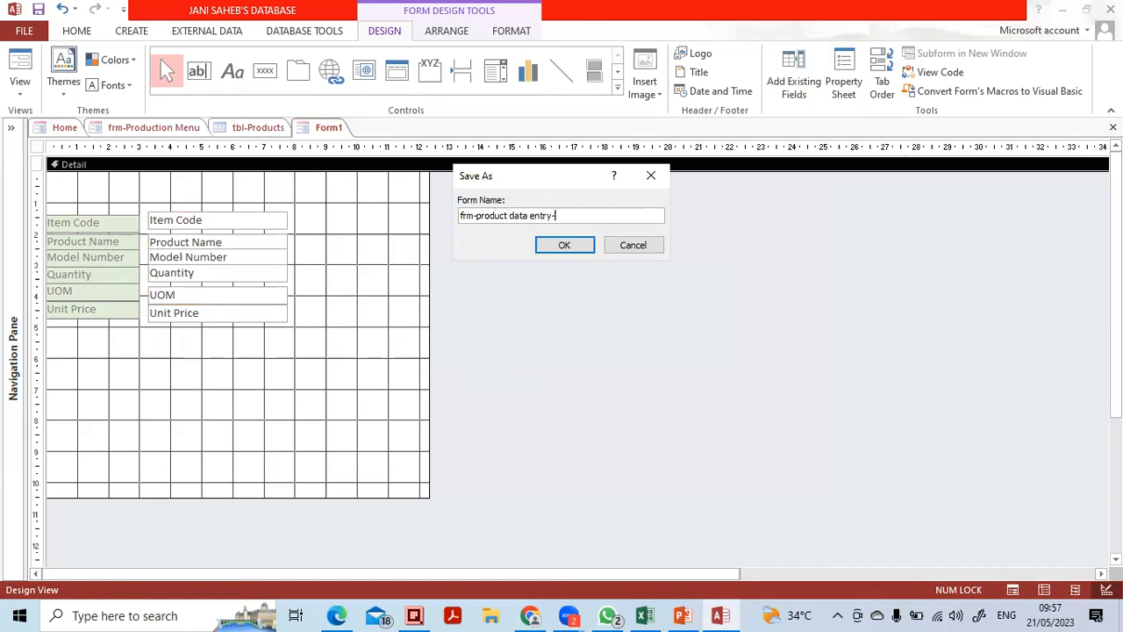
key("Caps_Lock")
type("T")
key("Caps_Lock")
type("emp2")
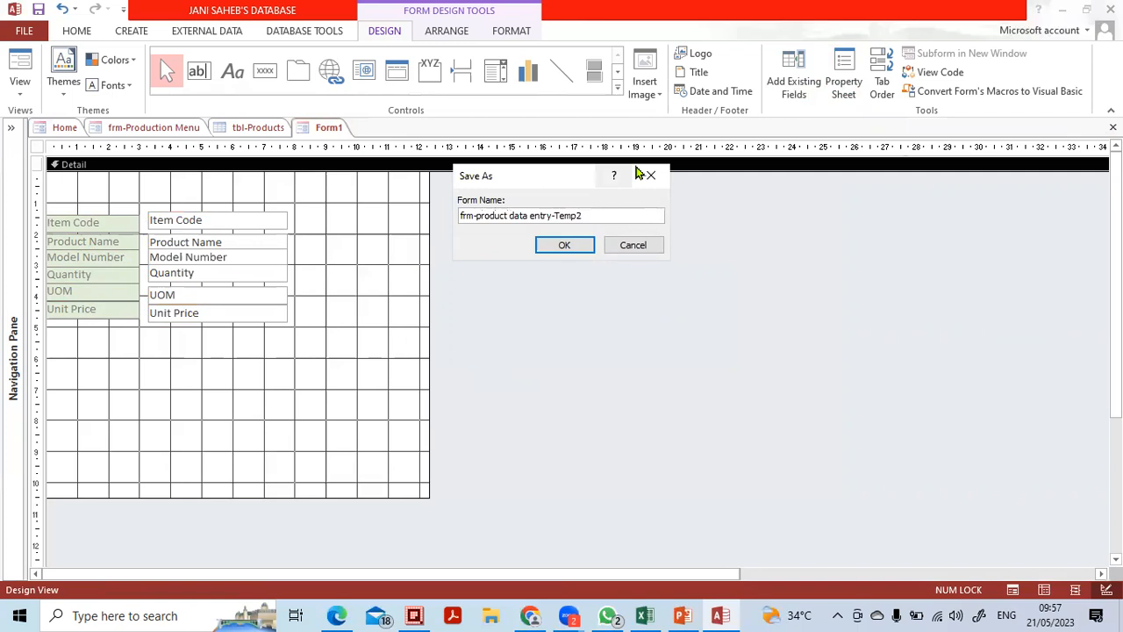
left_click(562, 246)
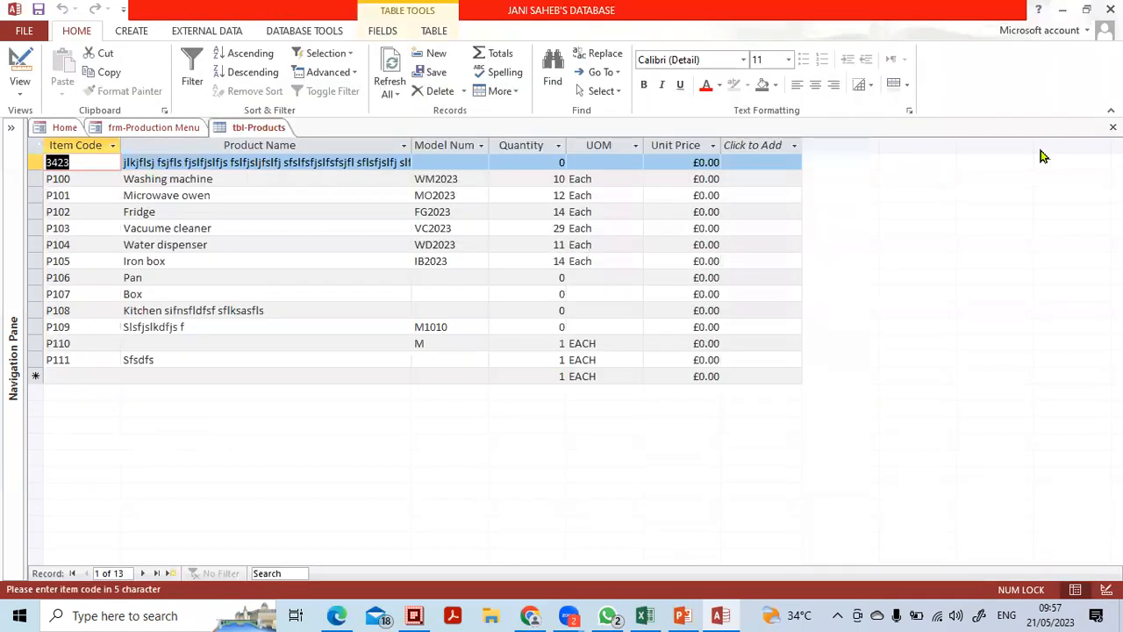
Close the tbl-Products table and open frm-Production Menu in Design View
left_click(1112, 127)
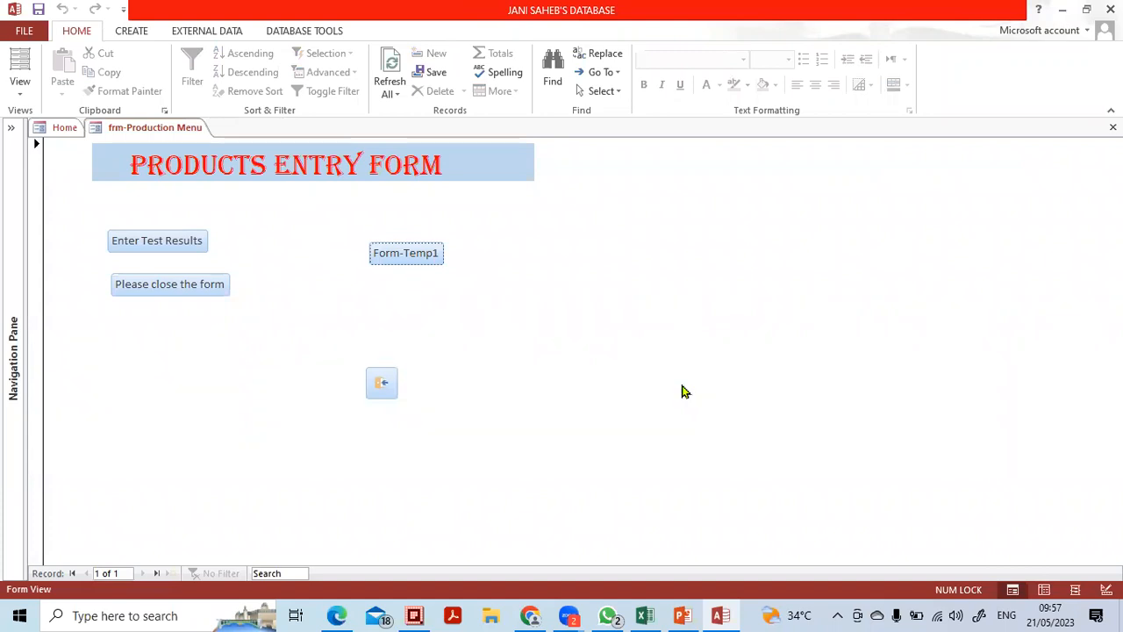
left_click(30, 97)
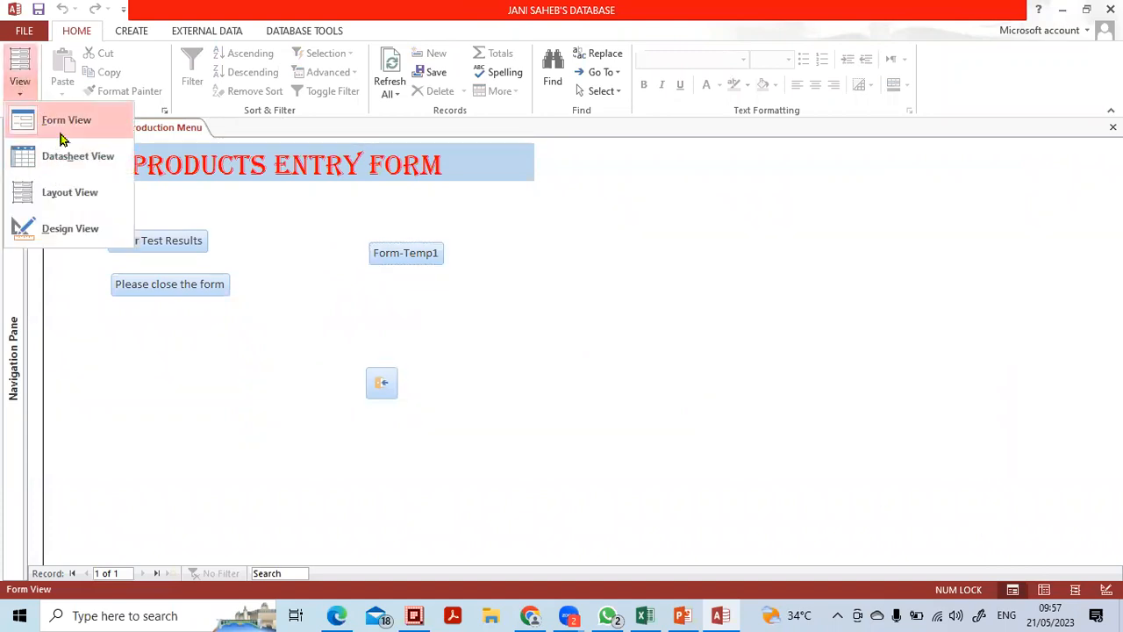
left_click(76, 226)
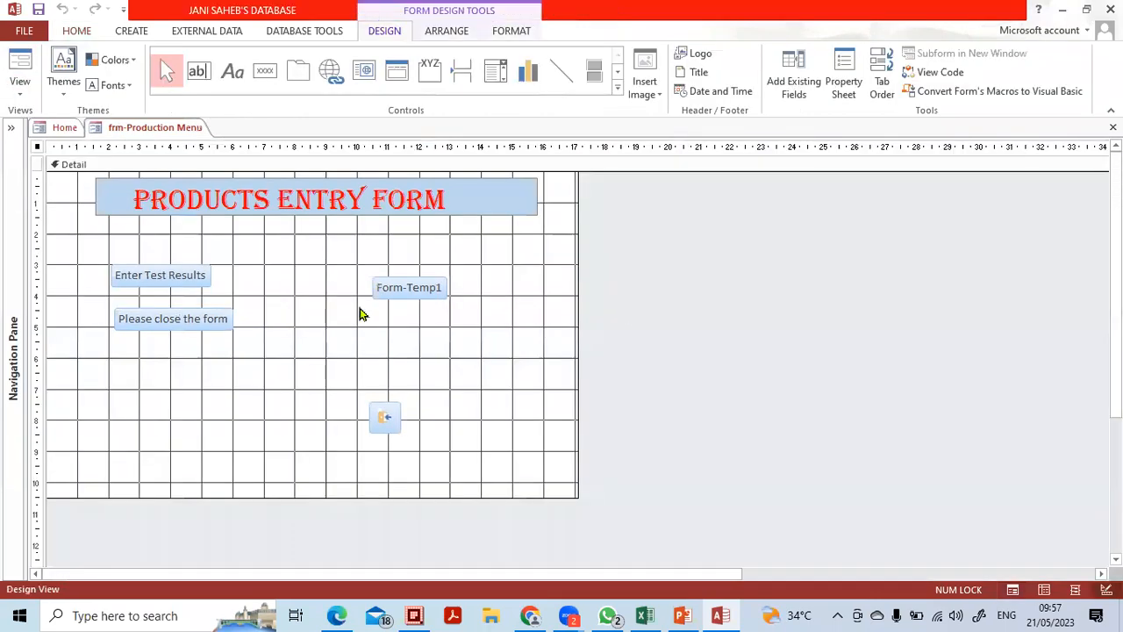
Add a command button below the Form-Temp1 button that opens frm-product data entry-Temp2 and shows all the records
left_click(265, 74)
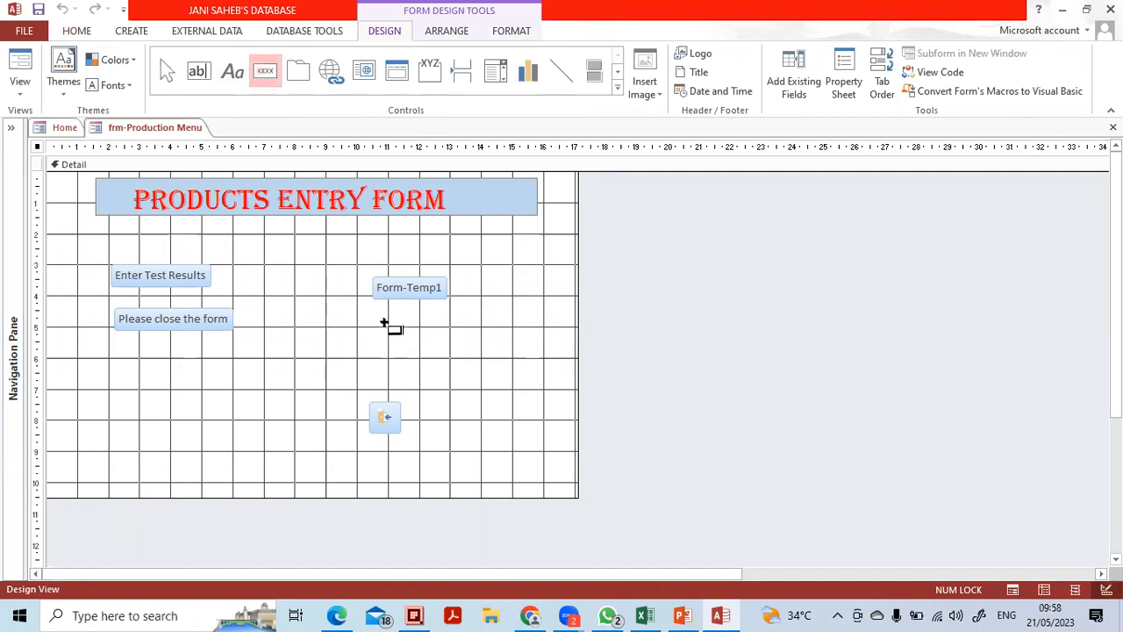
left_click(384, 321)
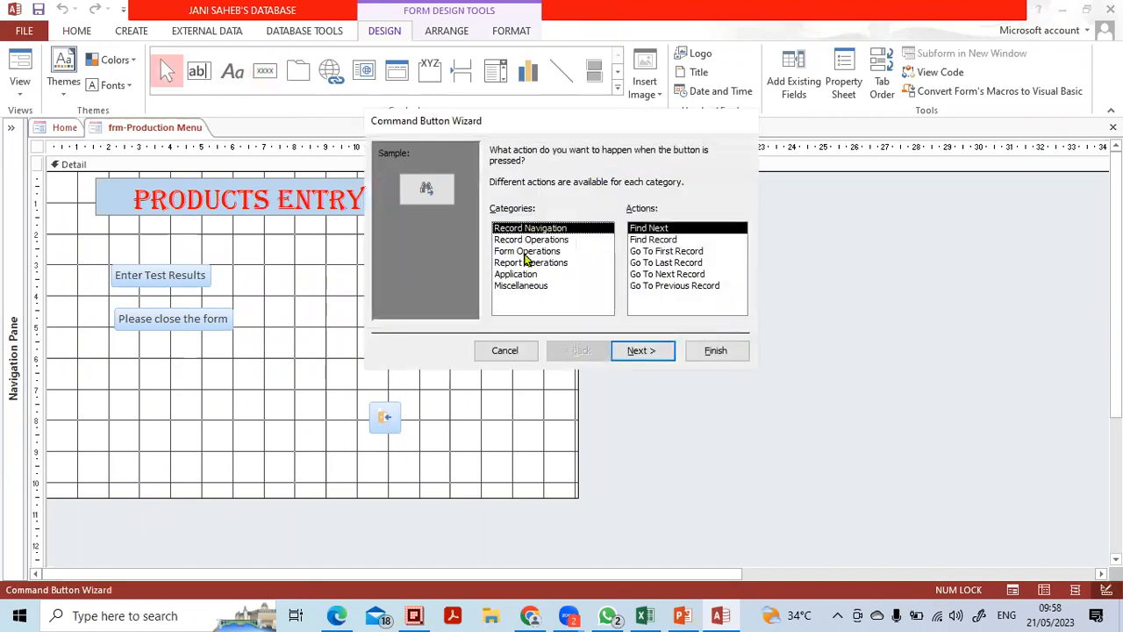
left_click(527, 252)
left_click(634, 242)
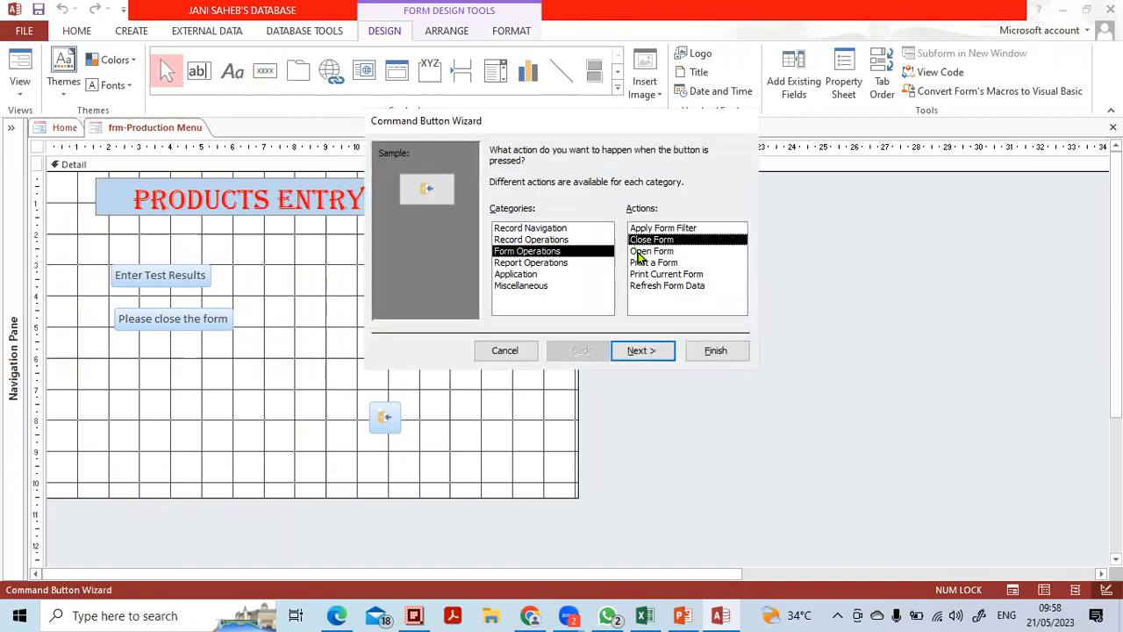
left_click(653, 253)
left_click(652, 351)
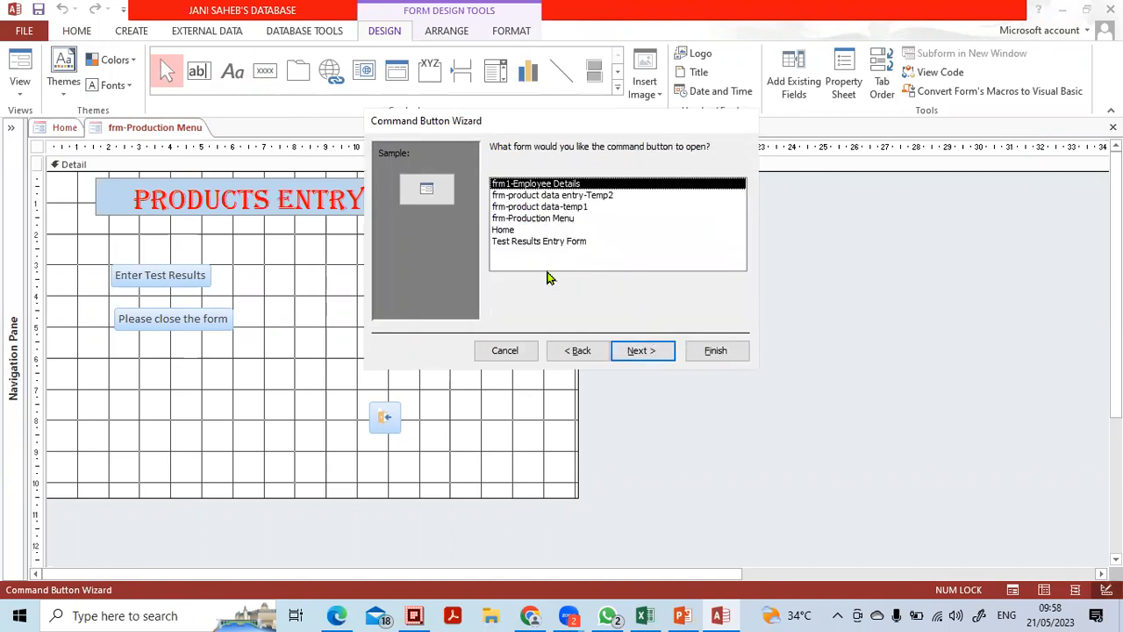
left_click(583, 197)
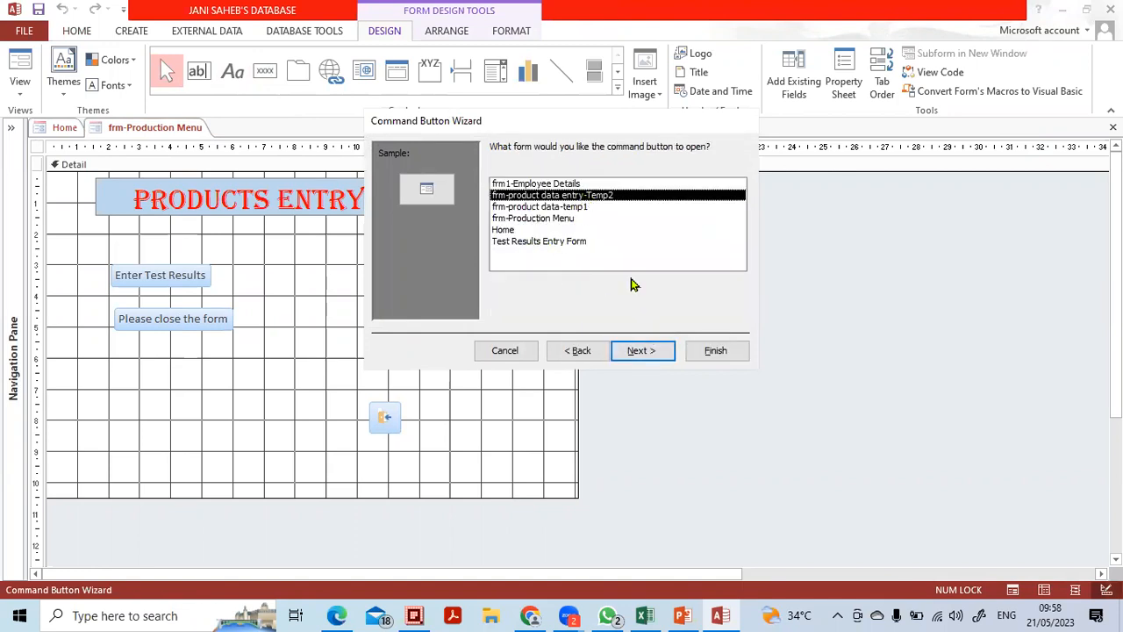
left_click(649, 349)
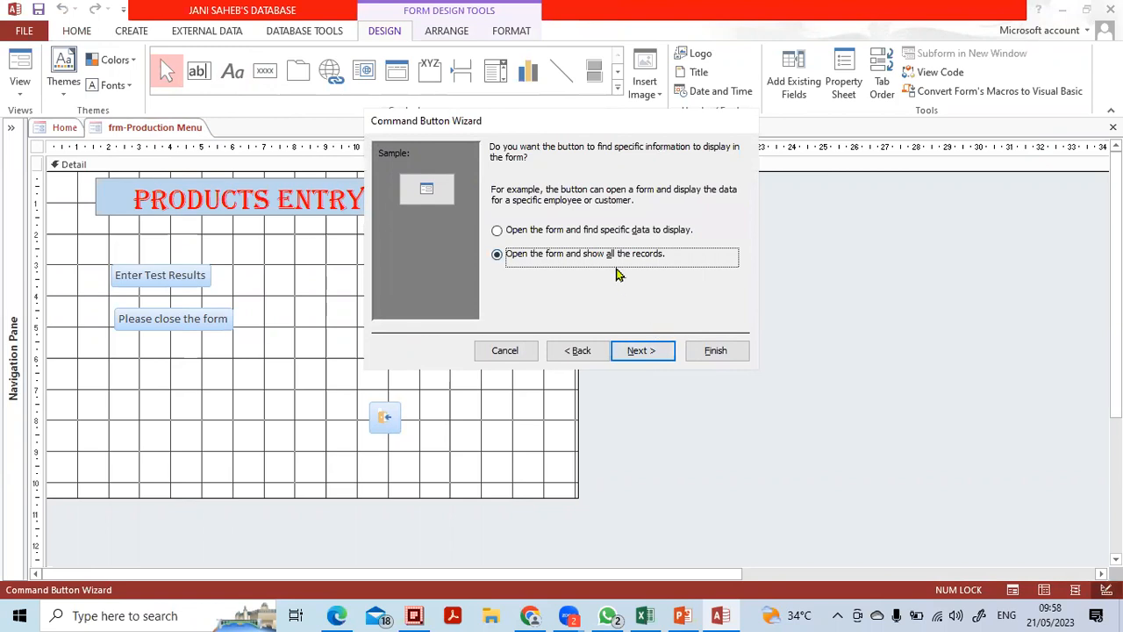
left_click(659, 351)
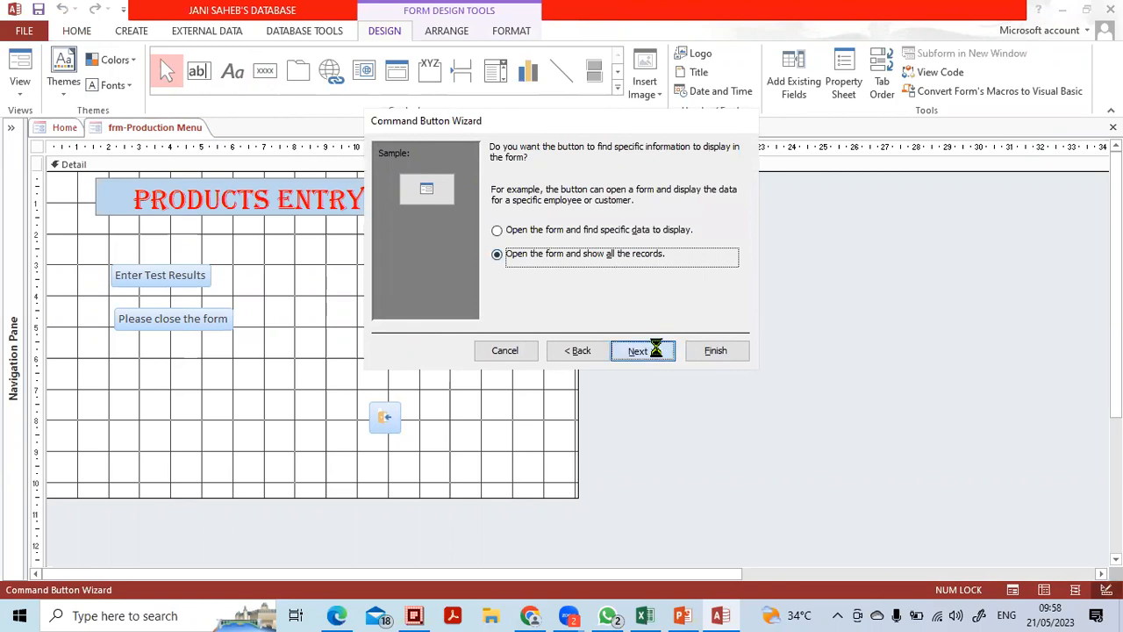
Give the new command button the text "Entry -TEMP2" instead of a picture and complete the wizard
left_click(497, 215)
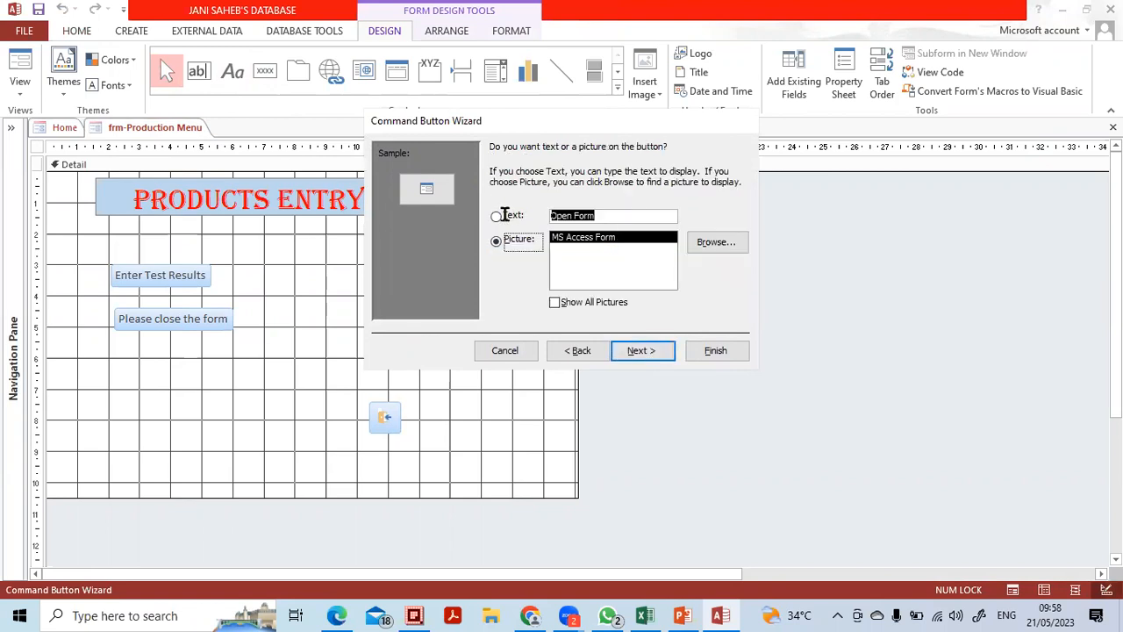
key("Caps_Lock")
type("En")
key("Caps_Lock")
type("r")
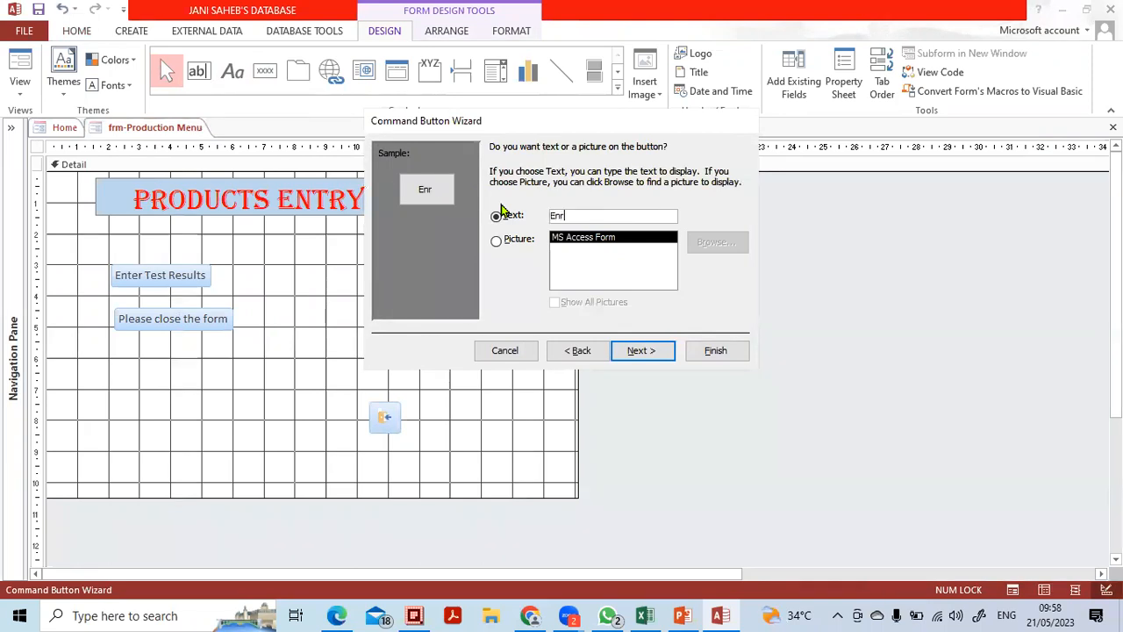
type("ry -")
key("Caps_Lock")
type("TEMP")
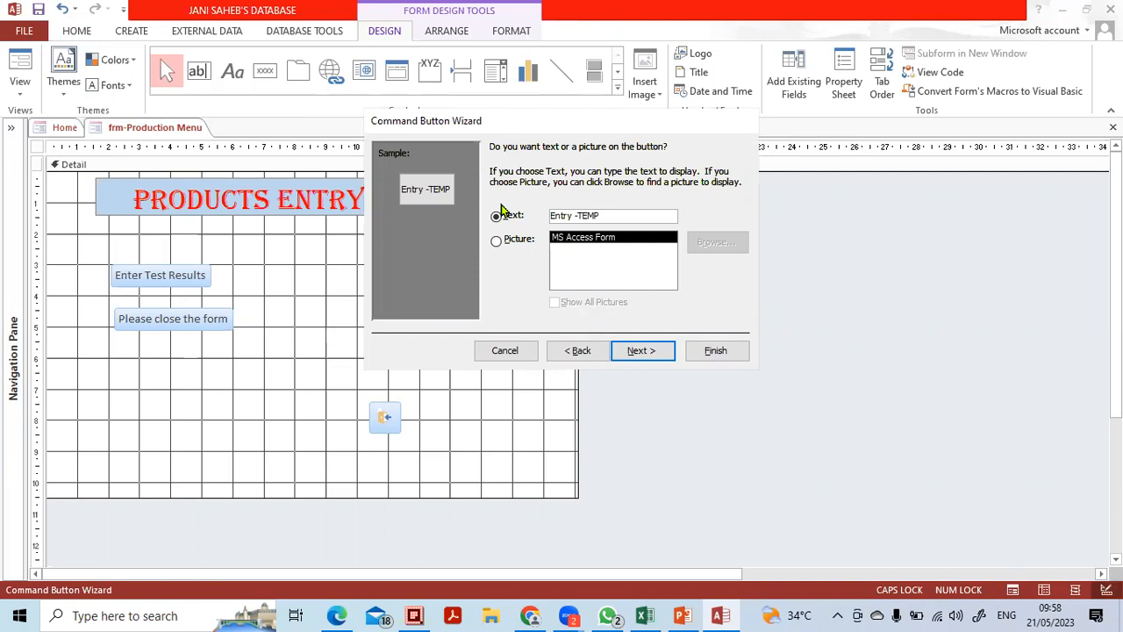
type("2")
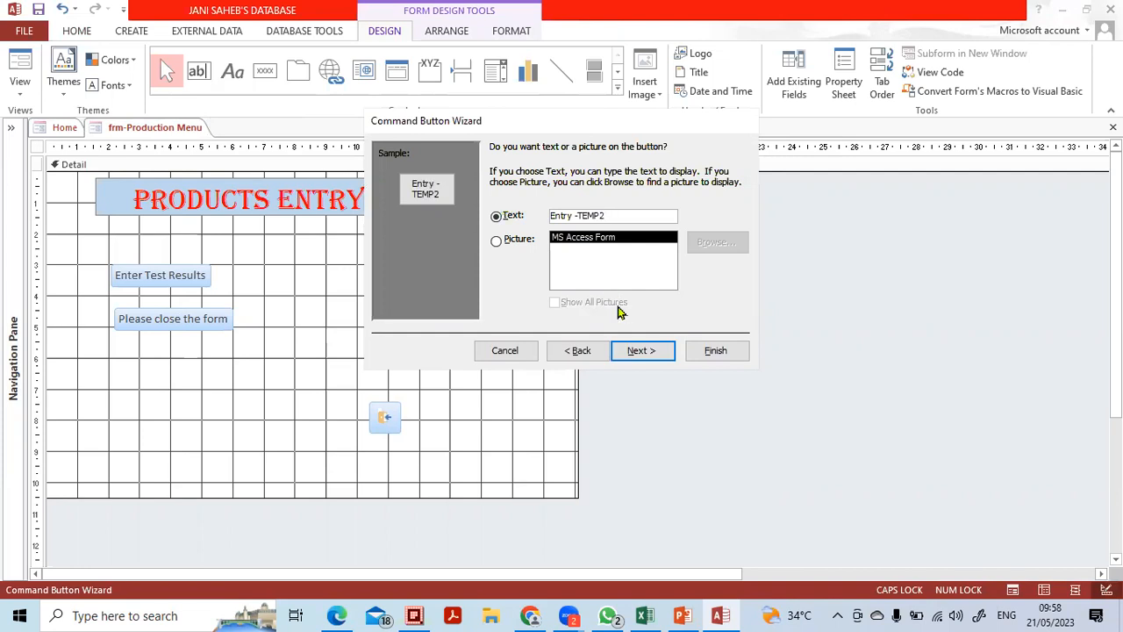
left_click(650, 357)
key("Return")
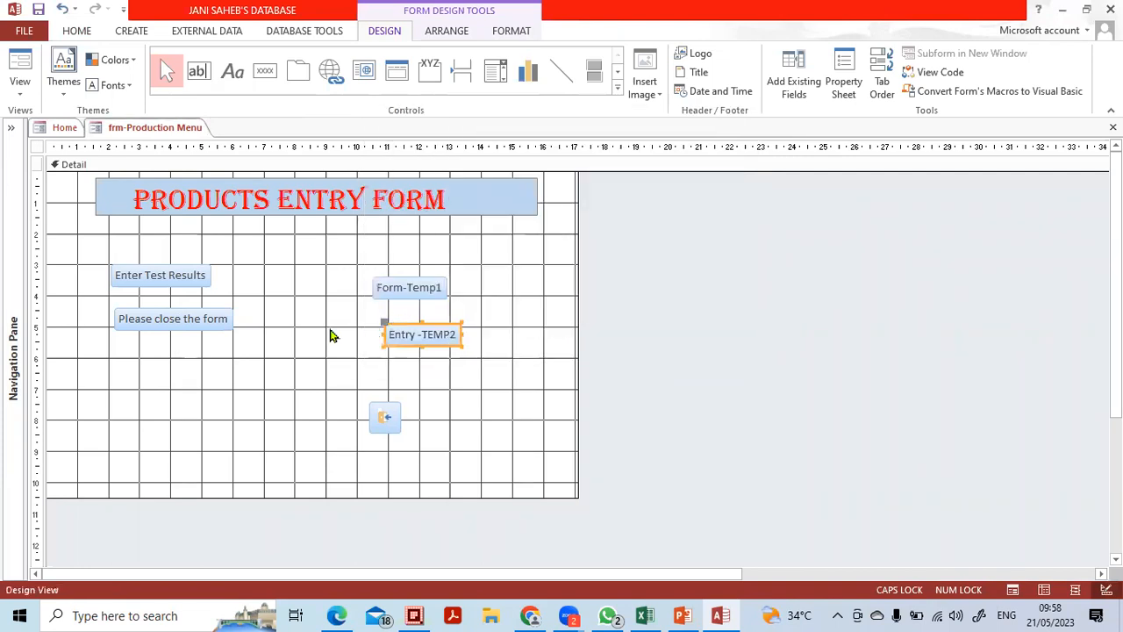
Close frm-Production Menu saving its design changes, and reopen it in Form View from the Home form
left_click(331, 335)
left_click(1113, 127)
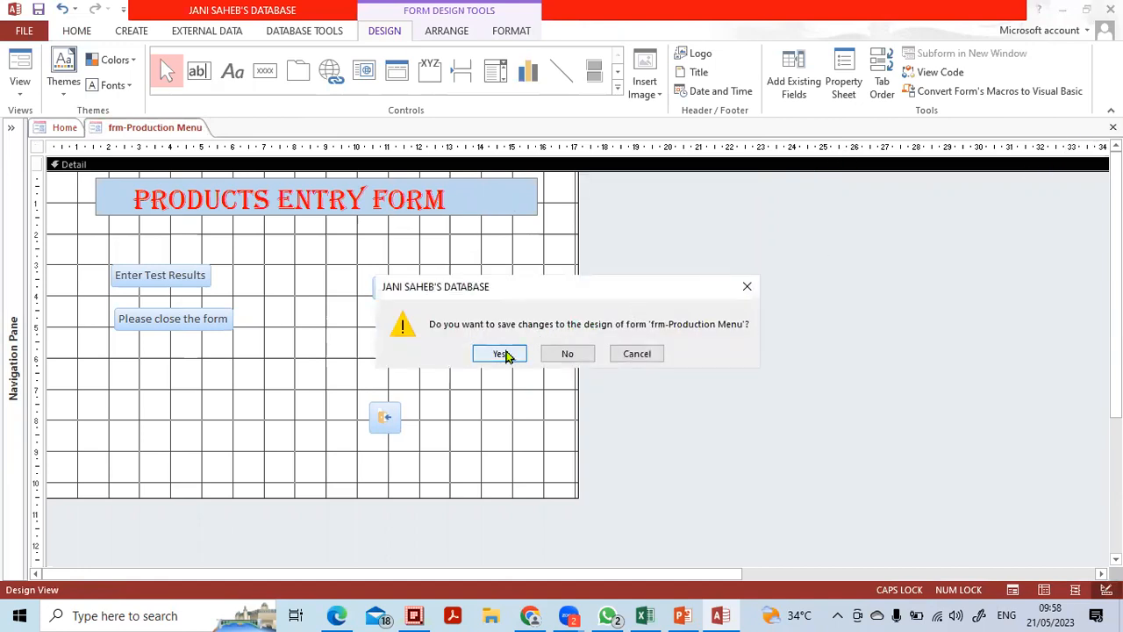
left_click(504, 354)
left_click(107, 306)
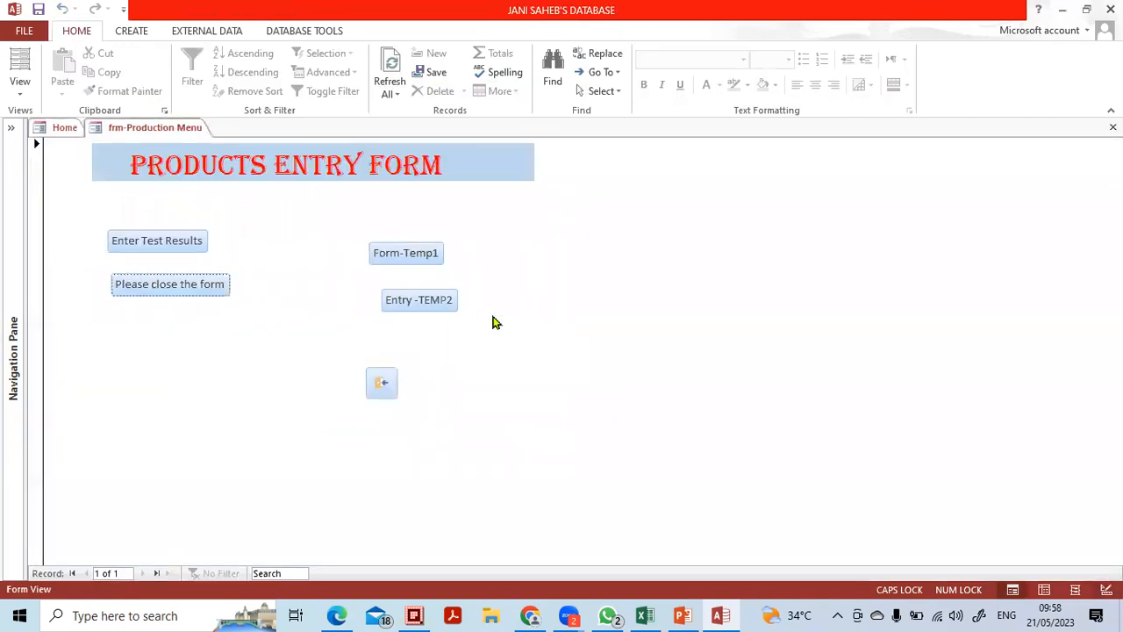
Test the Entry -TEMP2 button by opening its product data entry form, and close that form again
left_click(451, 305)
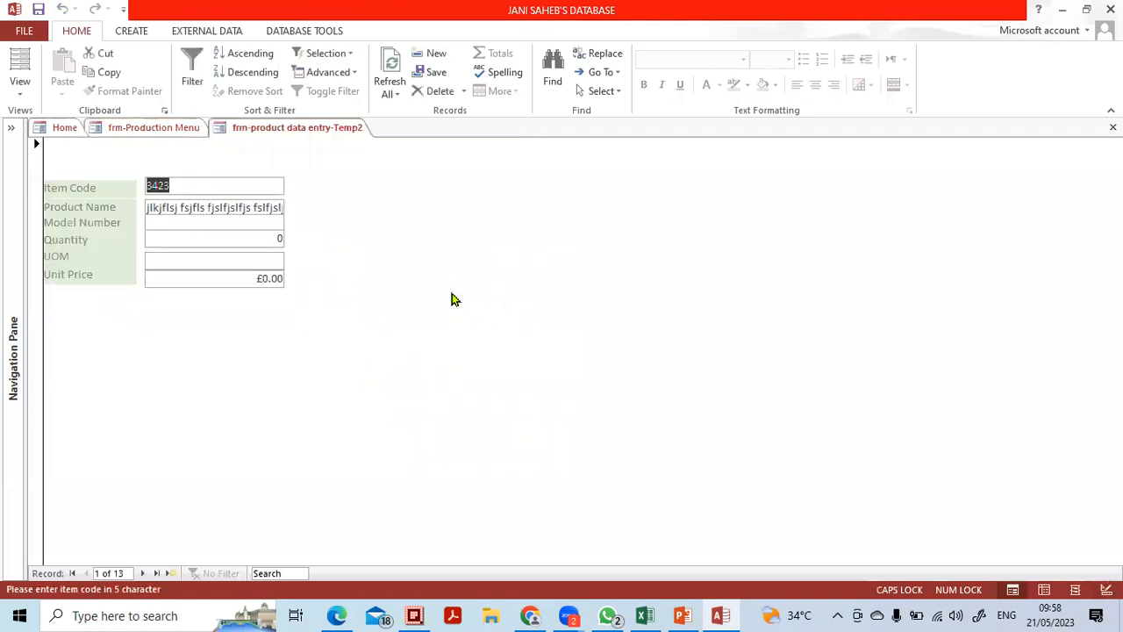
left_click(1113, 127)
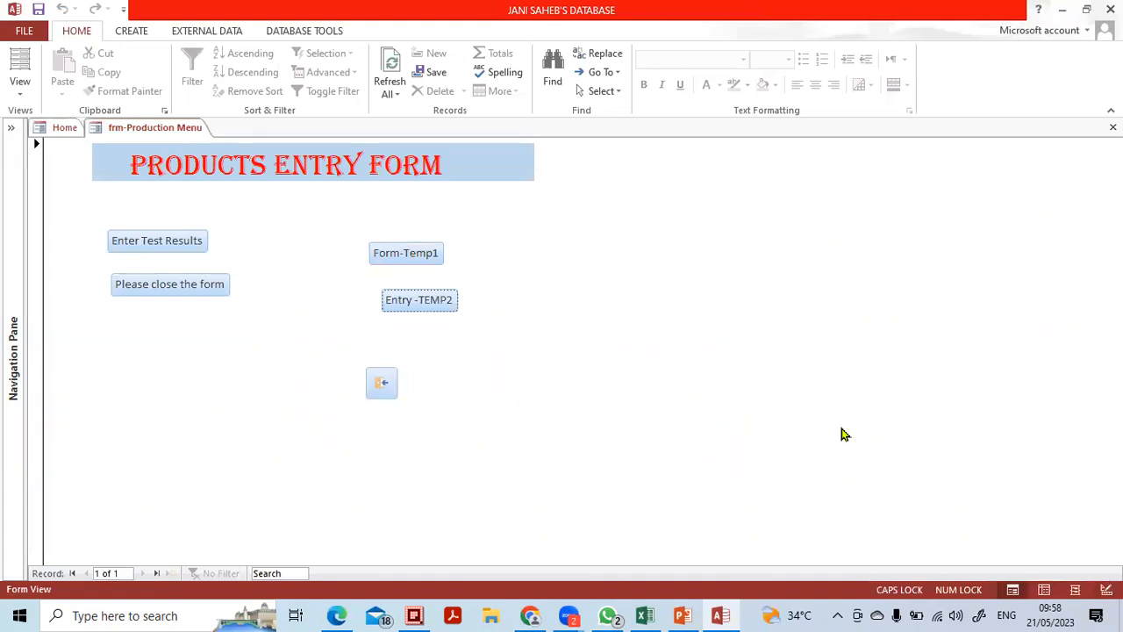
left_click(816, 538)
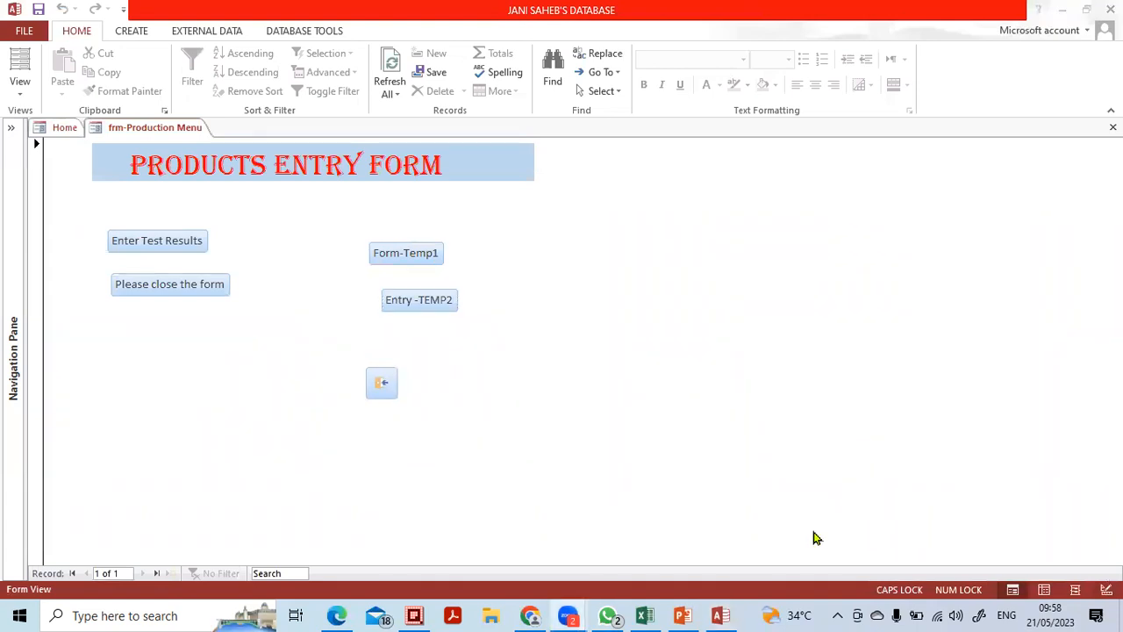